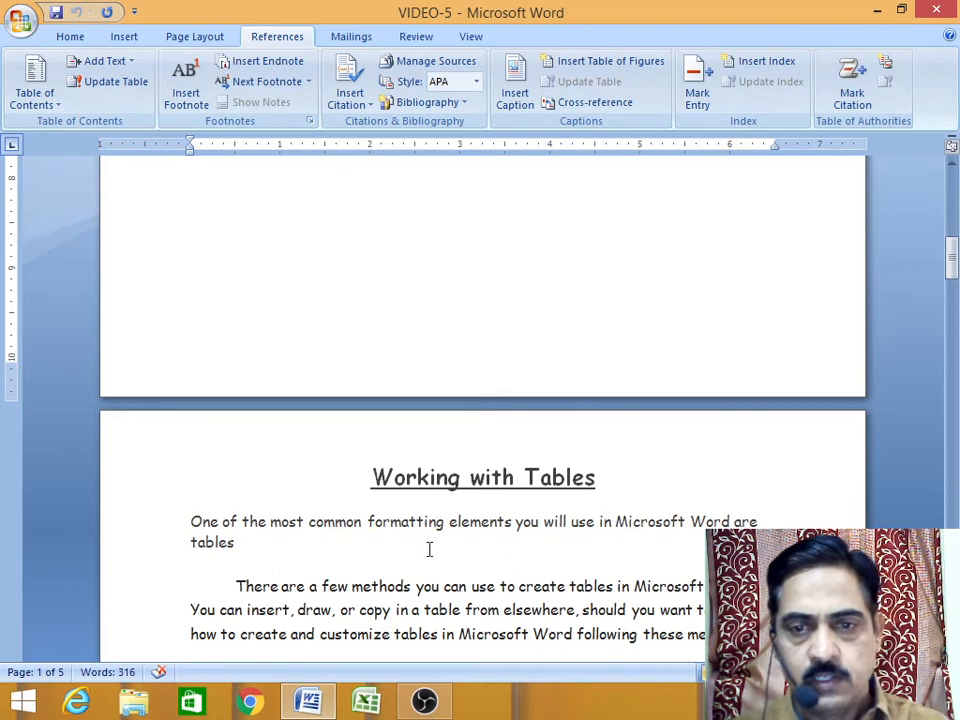
- Read the introduction of the Working with Tables section, through the illustration of the Insert tab's Table button
{"action": "scroll", "coordinate": [429, 548], "scroll_direction": "down", "scroll_amount": 2}
{"action": "scroll", "coordinate": [437, 492], "scroll_direction": "down", "scroll_amount": 1}
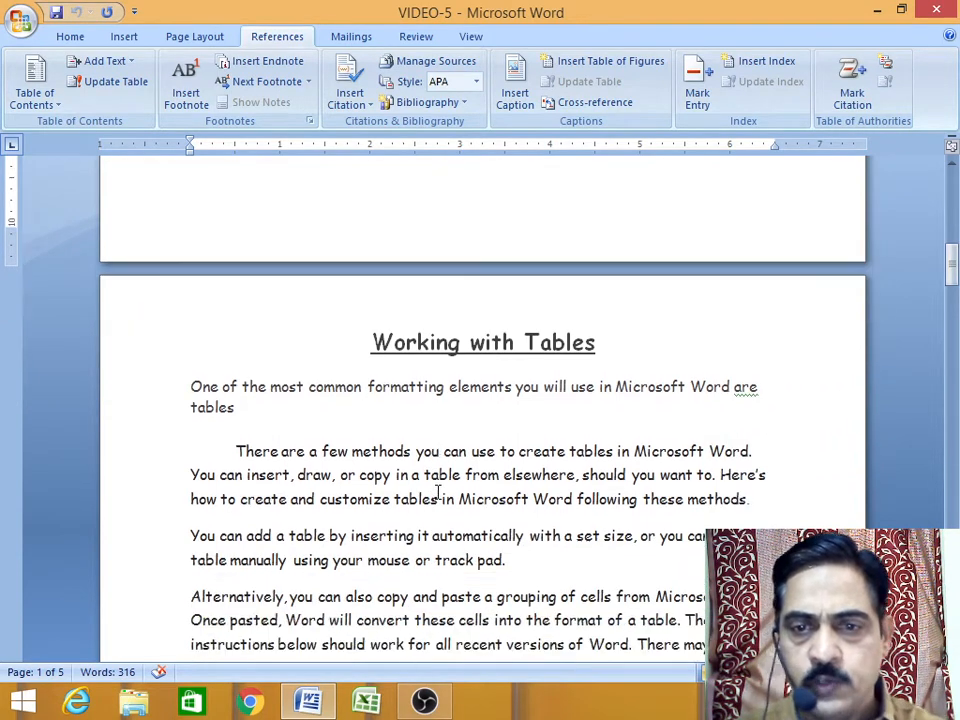
{"action": "scroll", "coordinate": [437, 492], "scroll_direction": "down", "scroll_amount": 1}
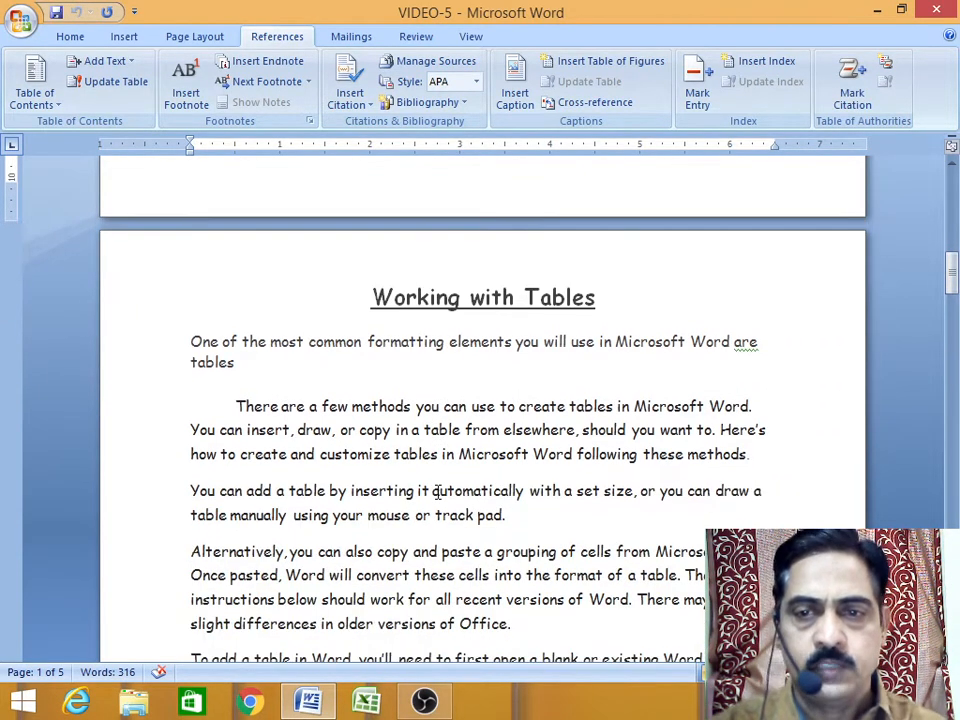
{"action": "scroll", "coordinate": [437, 492], "scroll_direction": "down", "scroll_amount": 1}
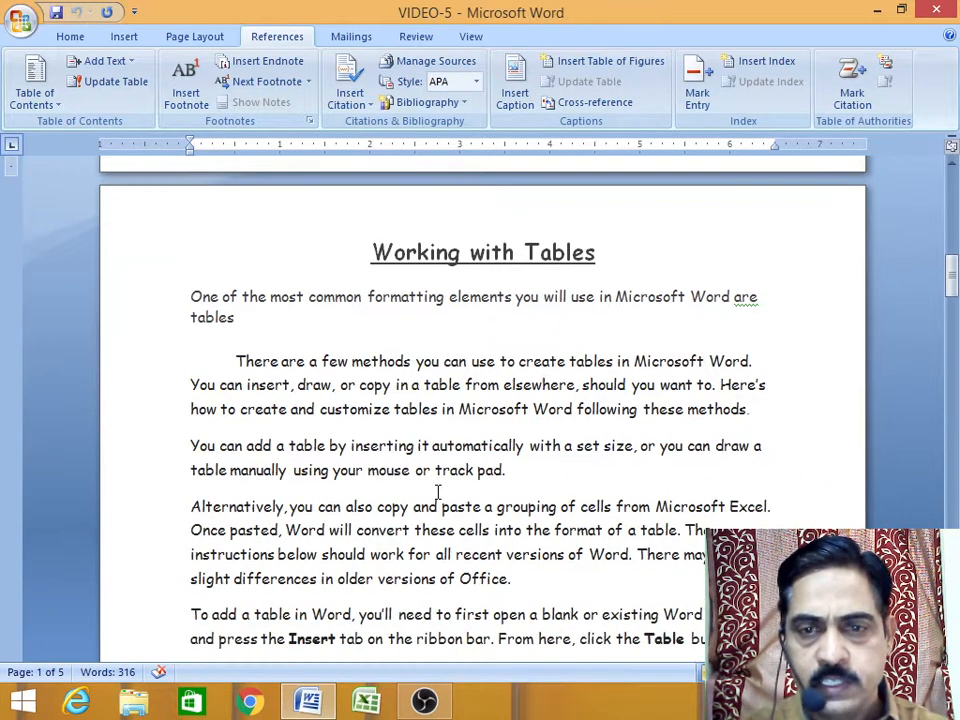
{"action": "scroll", "coordinate": [437, 492], "scroll_direction": "down", "scroll_amount": 1}
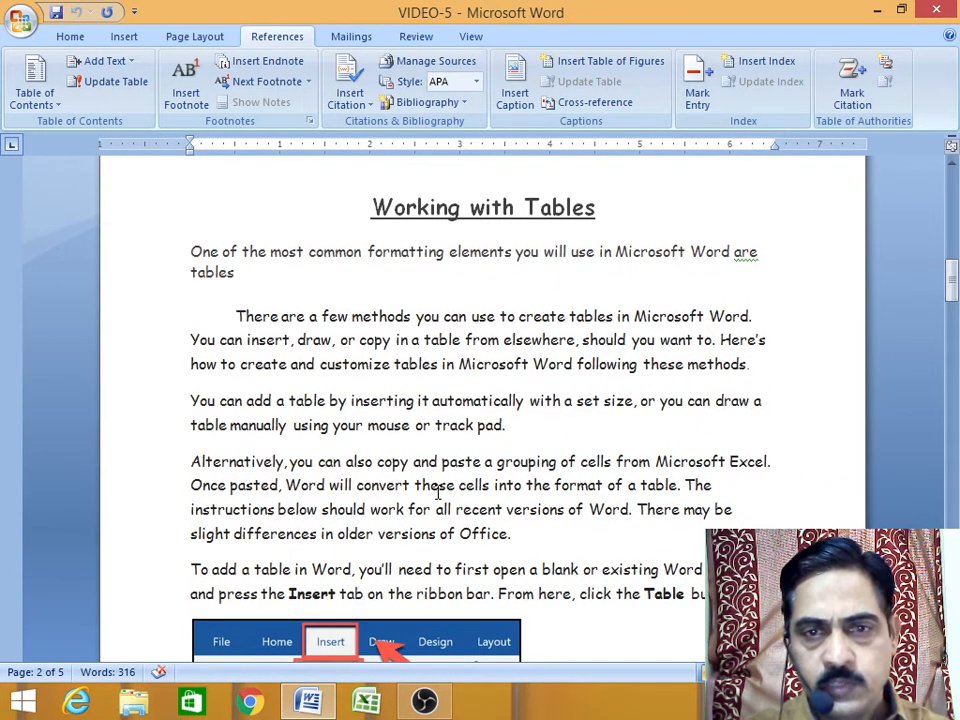
{"action": "scroll", "coordinate": [437, 492], "scroll_direction": "down", "scroll_amount": 1}
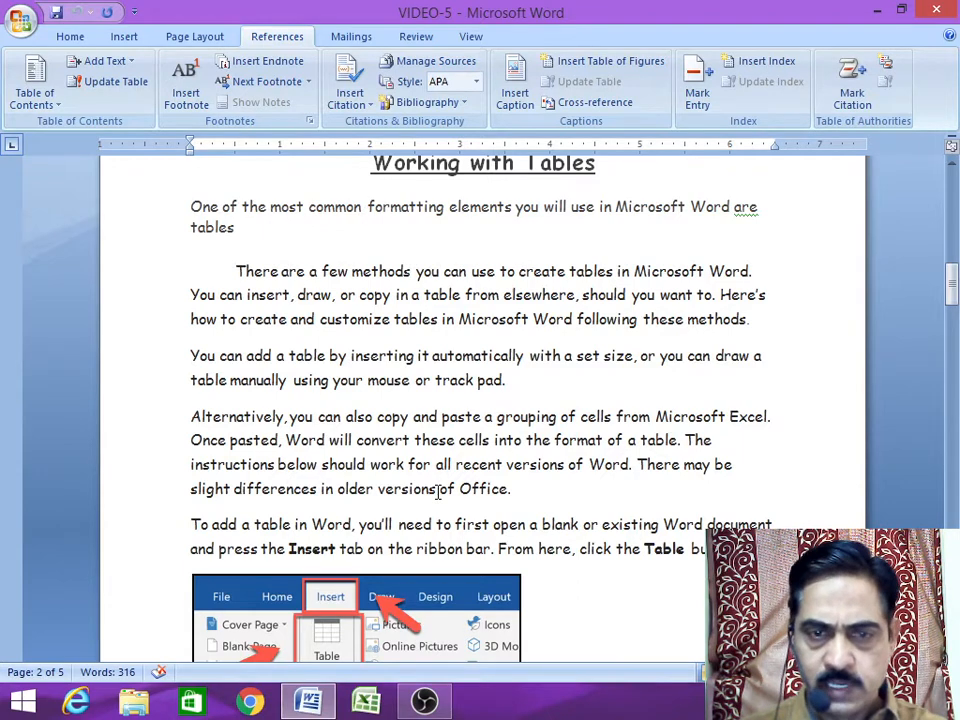
{"action": "scroll", "coordinate": [450, 514], "scroll_direction": "down", "scroll_amount": 2}
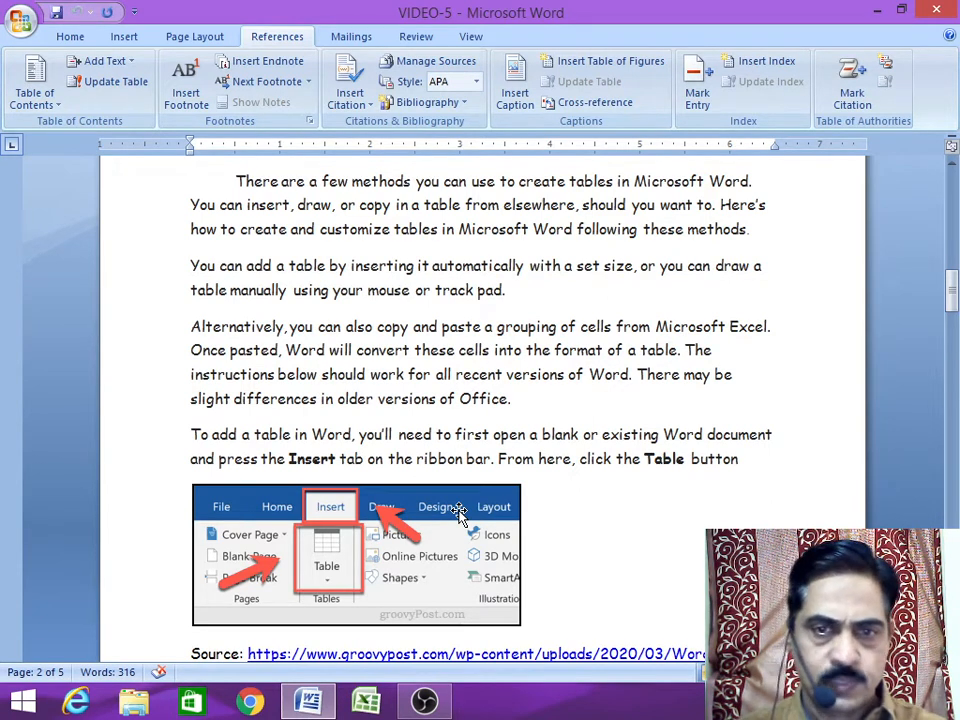
{"action": "scroll", "coordinate": [458, 512], "scroll_direction": "down", "scroll_amount": 1}
{"action": "scroll", "coordinate": [458, 512], "scroll_direction": "down", "scroll_amount": 1}
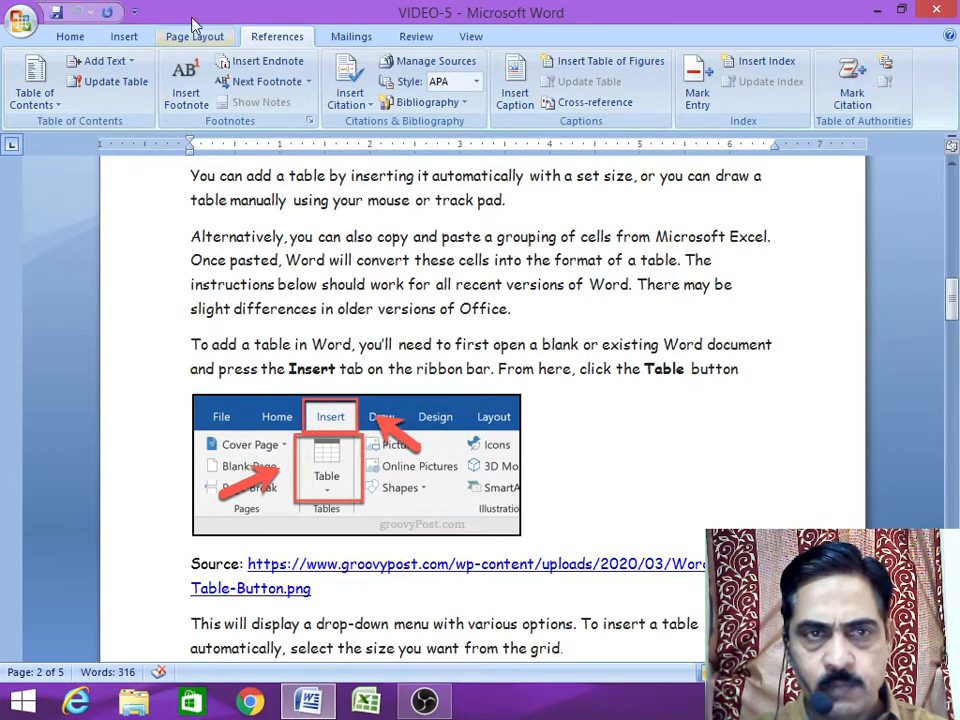
{"action": "left_click", "coordinate": [70, 36]}
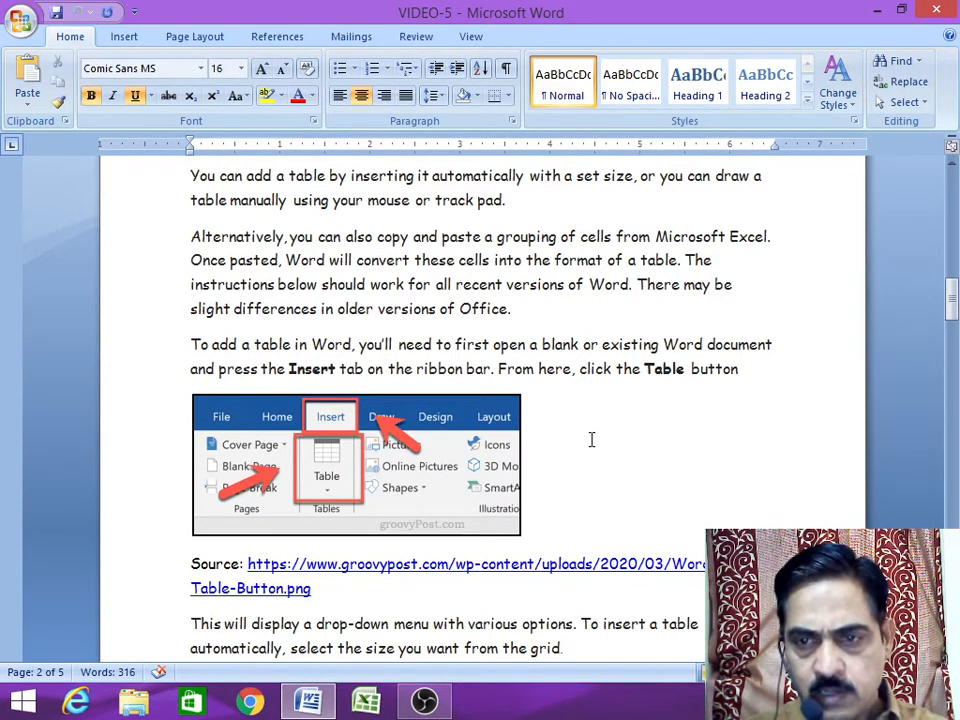
- Review the instructions for inserting a table automatically from the size grid, together with the 6x5 Table illustration
{"action": "scroll", "coordinate": [591, 440], "scroll_direction": "down", "scroll_amount": 1}
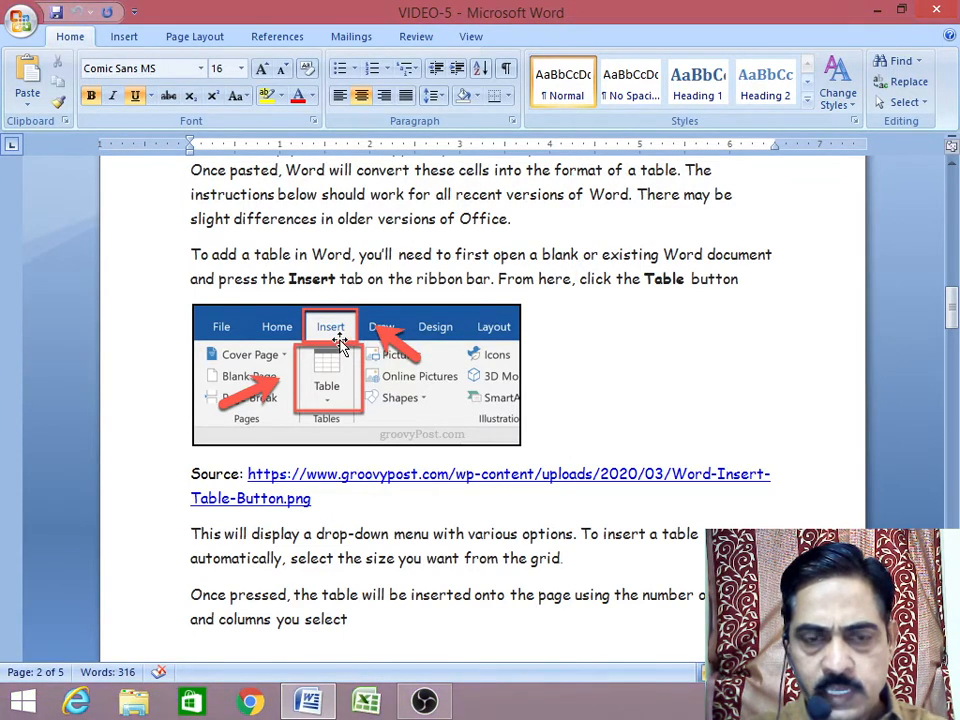
{"action": "scroll", "coordinate": [337, 352], "scroll_direction": "down", "scroll_amount": 1}
{"action": "scroll", "coordinate": [290, 430], "scroll_direction": "down", "scroll_amount": 1}
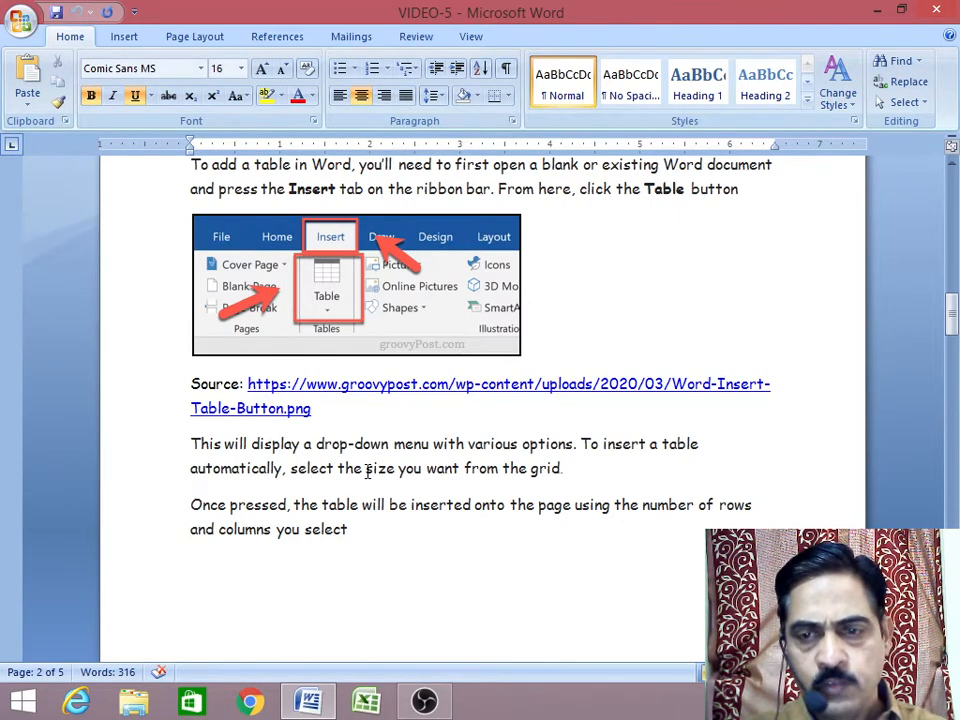
{"action": "scroll", "coordinate": [368, 472], "scroll_direction": "down", "scroll_amount": 1}
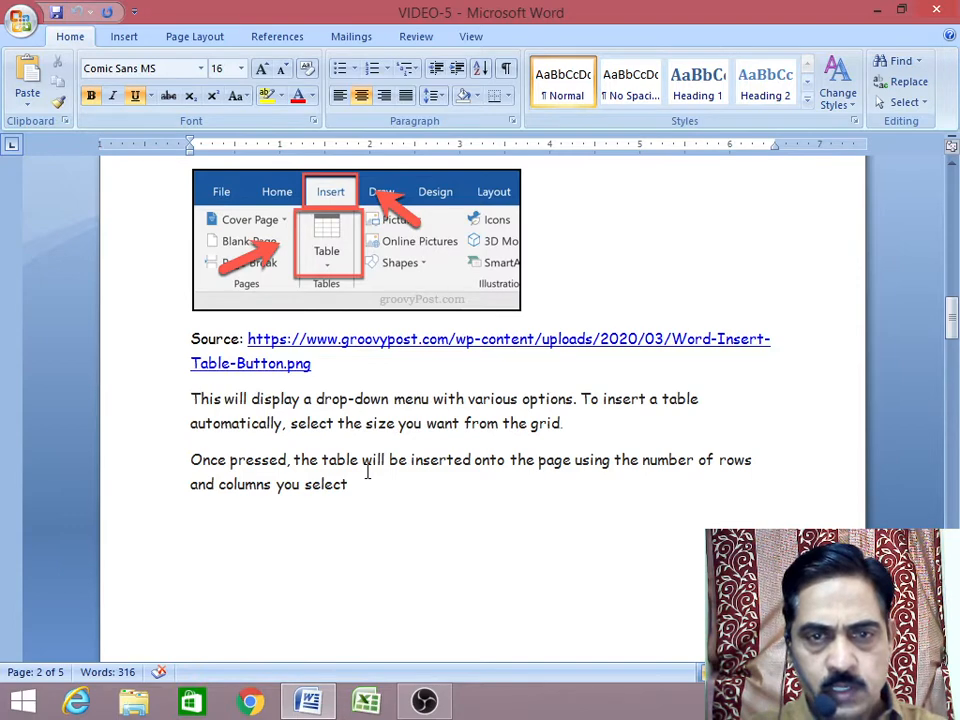
{"action": "scroll", "coordinate": [368, 472], "scroll_direction": "down", "scroll_amount": 1}
{"action": "scroll", "coordinate": [367, 471], "scroll_direction": "down", "scroll_amount": 6}
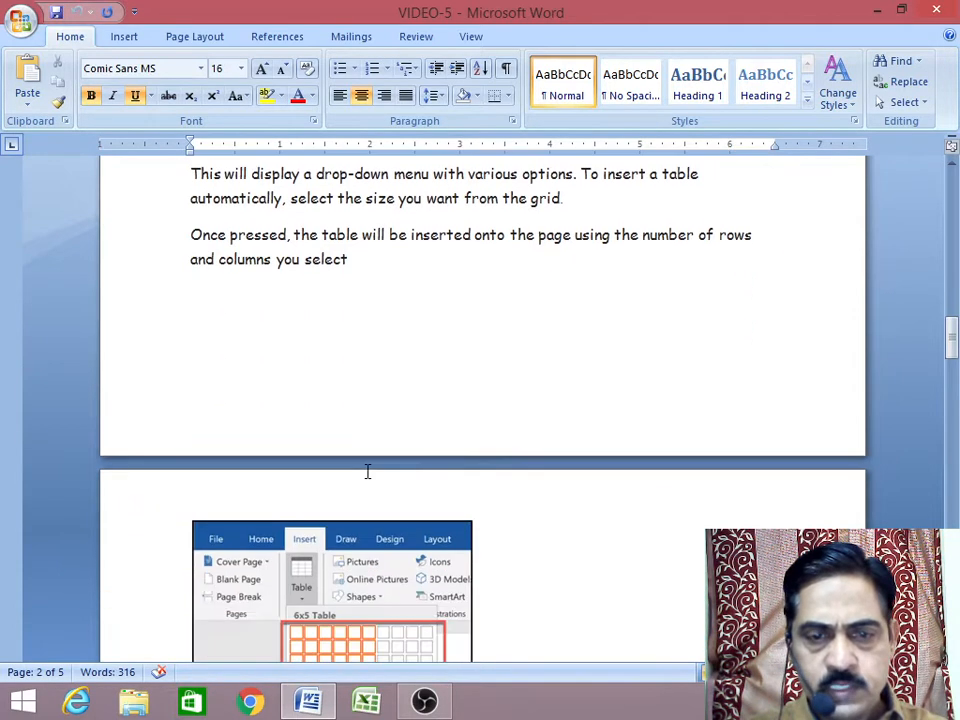
{"action": "scroll", "coordinate": [367, 471], "scroll_direction": "up", "scroll_amount": 2}
{"action": "scroll", "coordinate": [367, 469], "scroll_direction": "up", "scroll_amount": 5}
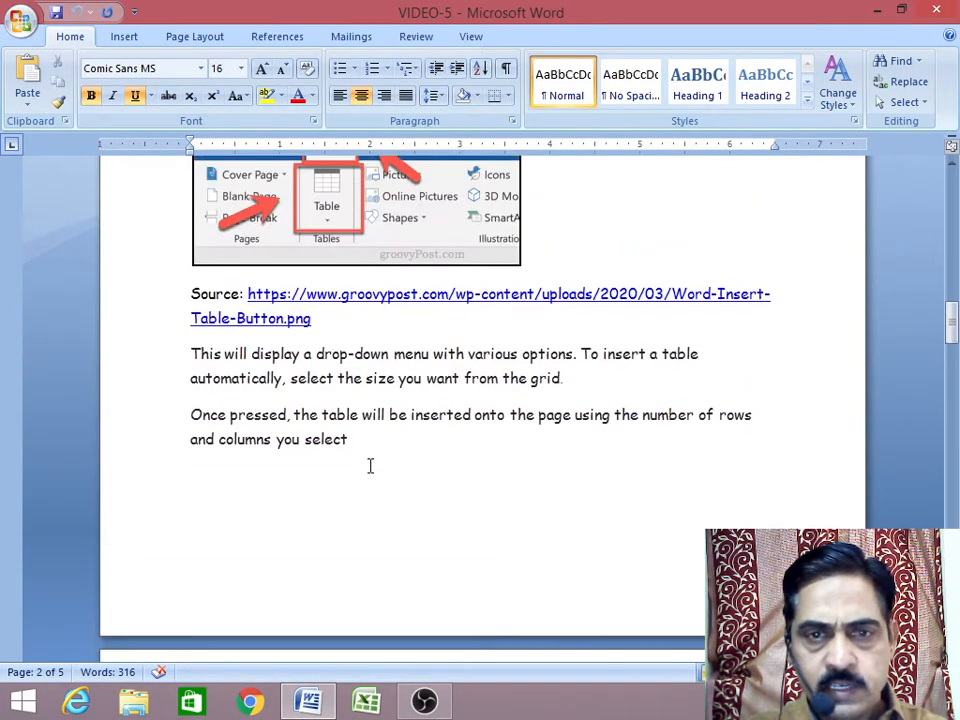
{"action": "scroll", "coordinate": [370, 465], "scroll_direction": "down", "scroll_amount": 7}
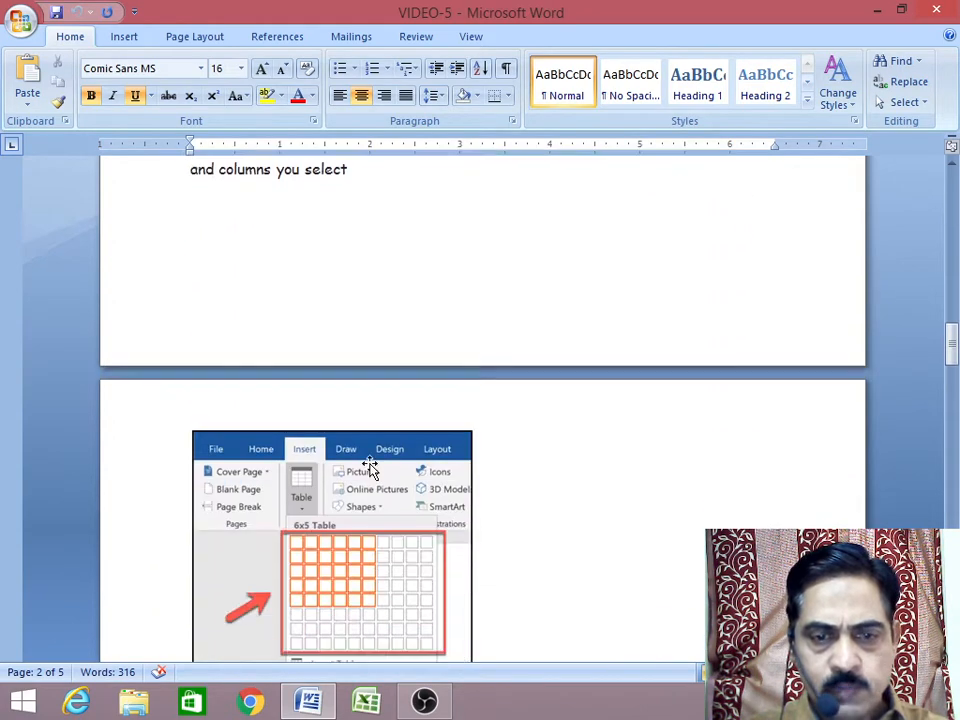
{"action": "scroll", "coordinate": [370, 468], "scroll_direction": "down", "scroll_amount": 5}
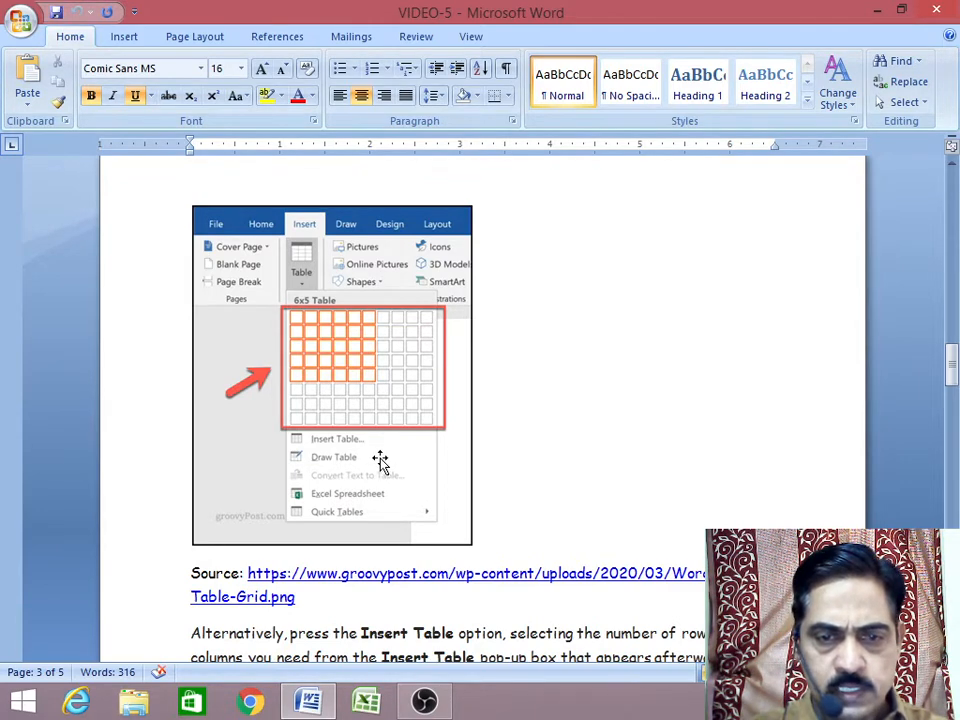
{"action": "scroll", "coordinate": [379, 460], "scroll_direction": "up", "scroll_amount": 7}
{"action": "scroll", "coordinate": [379, 457], "scroll_direction": "up", "scroll_amount": 3}
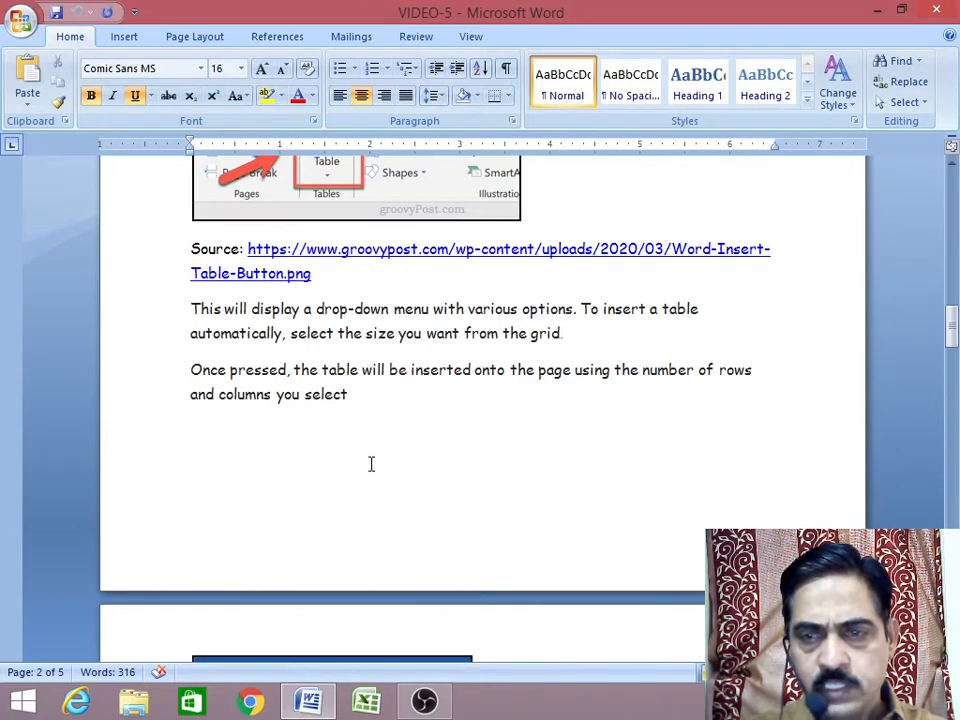
{"action": "scroll", "coordinate": [371, 464], "scroll_direction": "down", "scroll_amount": 4}
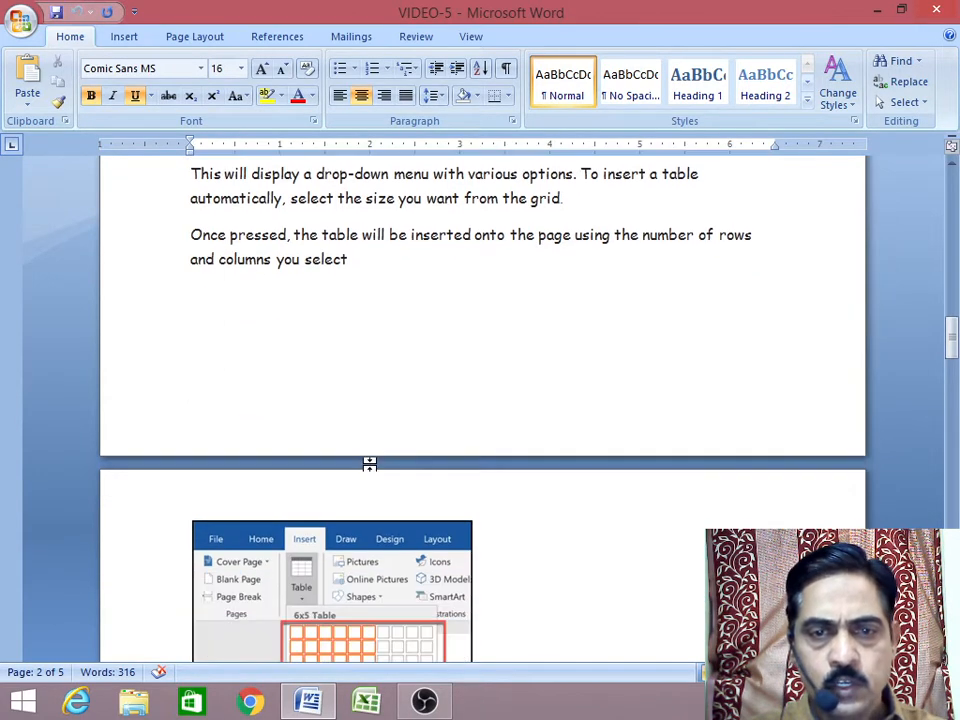
{"action": "scroll", "coordinate": [371, 464], "scroll_direction": "down", "scroll_amount": 2}
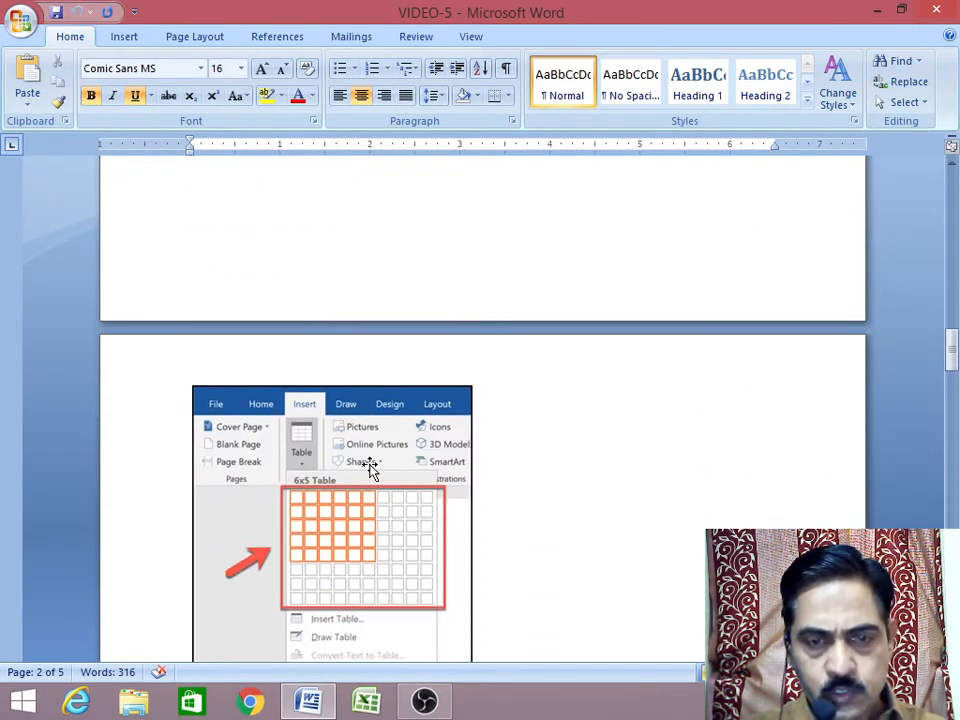
{"action": "scroll", "coordinate": [371, 469], "scroll_direction": "down", "scroll_amount": 2}
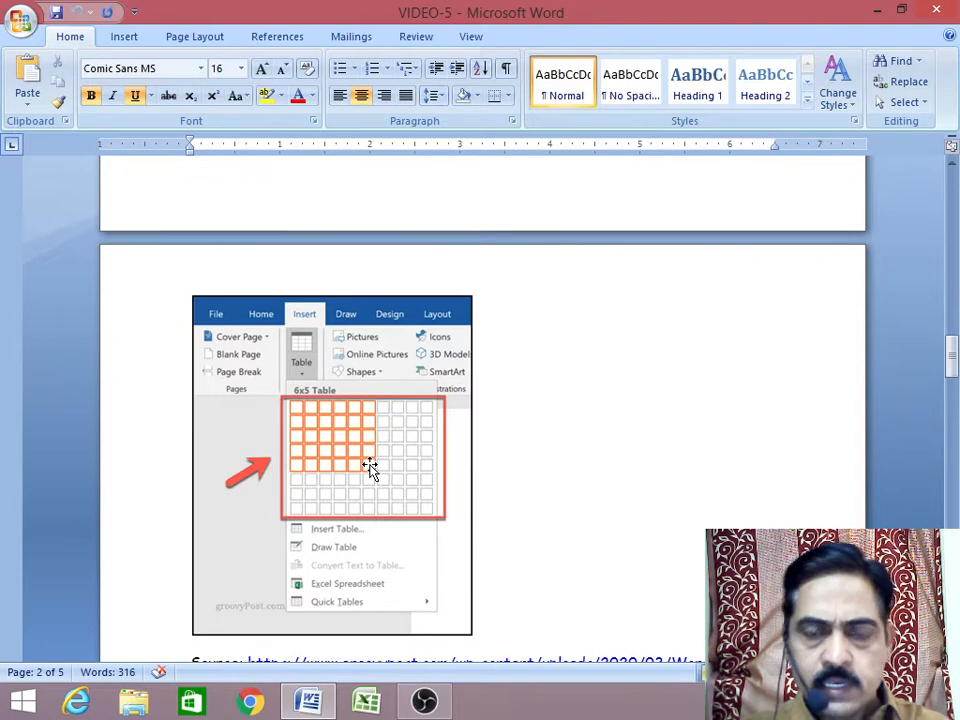
{"action": "scroll", "coordinate": [371, 469], "scroll_direction": "down", "scroll_amount": 2}
- Examine the paragraph and illustration about setting columns, rows and AutoFit behavior in the Insert Table pop-up box
{"action": "scroll", "coordinate": [371, 469], "scroll_direction": "down", "scroll_amount": 5}
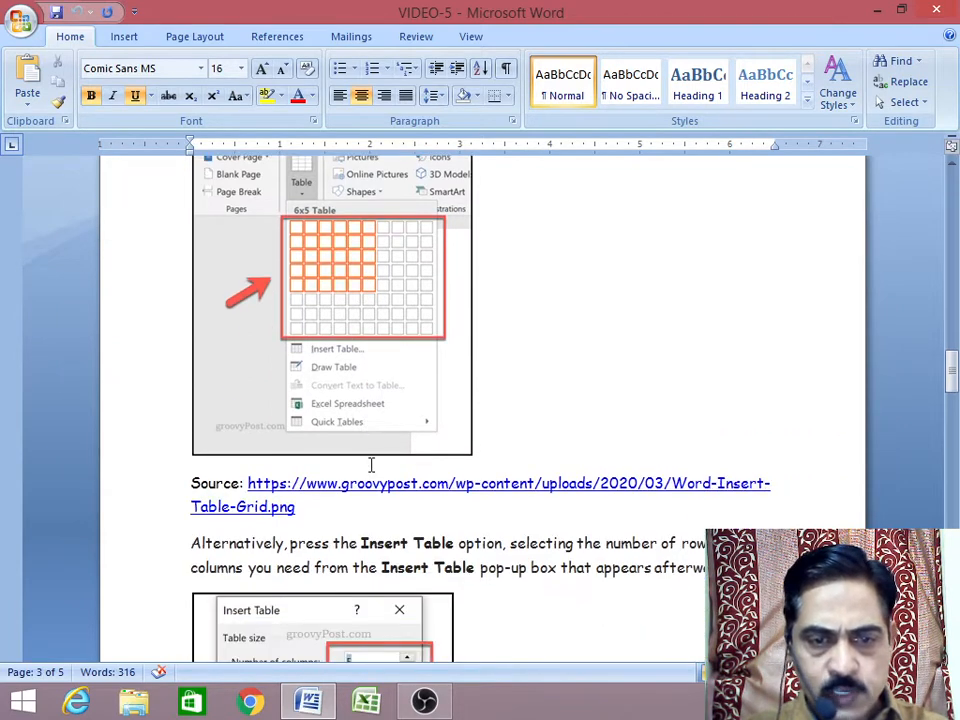
{"action": "scroll", "coordinate": [371, 469], "scroll_direction": "down", "scroll_amount": 2}
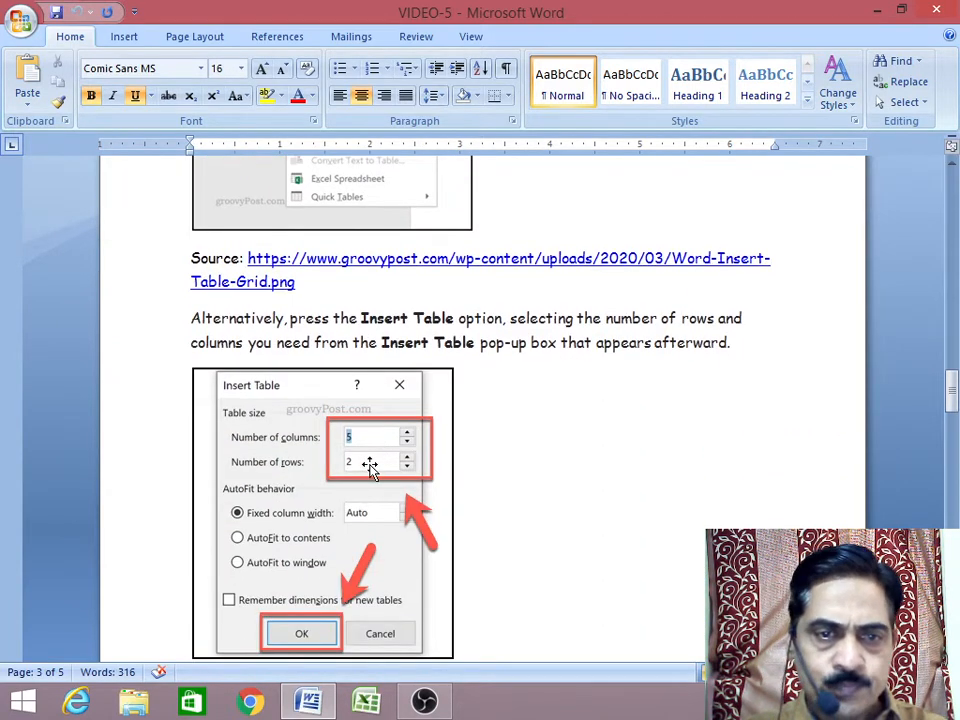
{"action": "scroll", "coordinate": [298, 458], "scroll_direction": "down", "scroll_amount": 2}
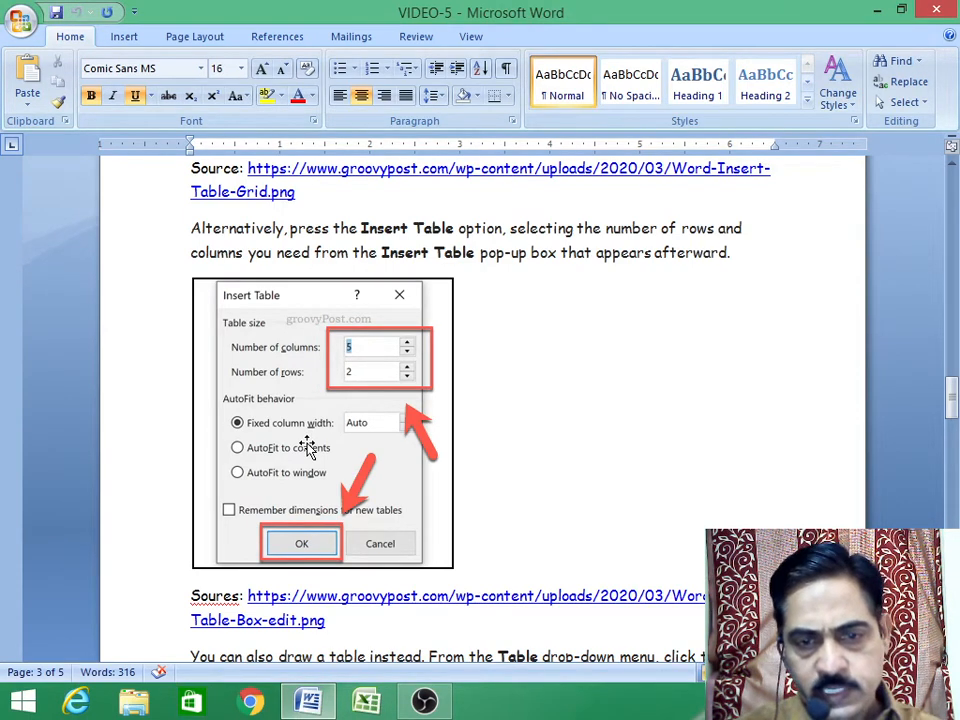
{"action": "scroll", "coordinate": [295, 540], "scroll_direction": "down", "scroll_amount": 2}
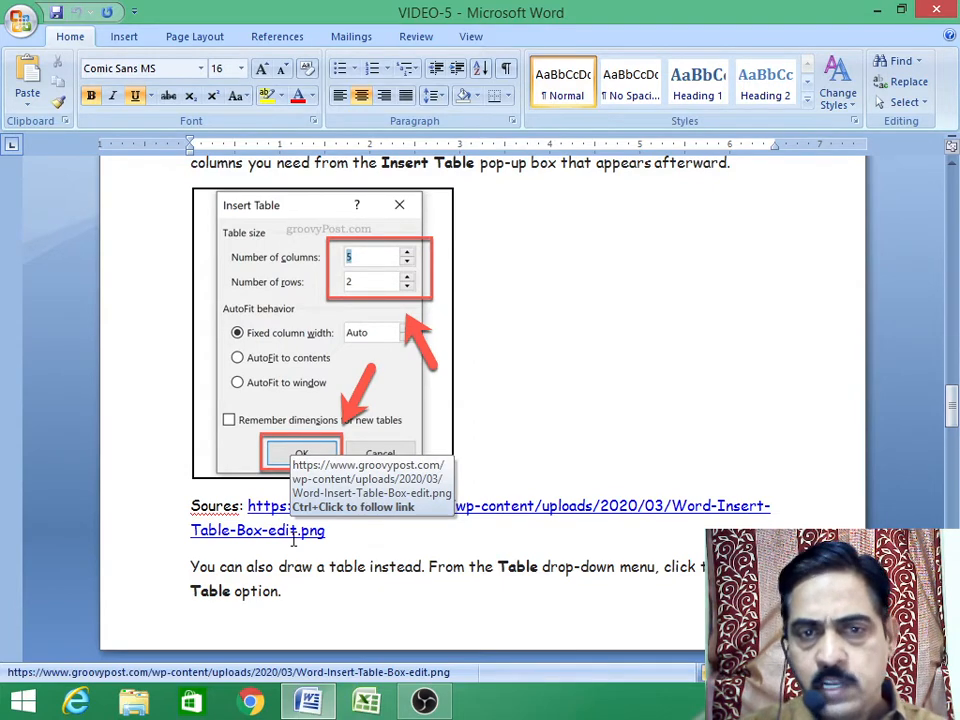
{"action": "scroll", "coordinate": [293, 540], "scroll_direction": "down", "scroll_amount": 1}
{"action": "scroll", "coordinate": [293, 540], "scroll_direction": "down", "scroll_amount": 1}
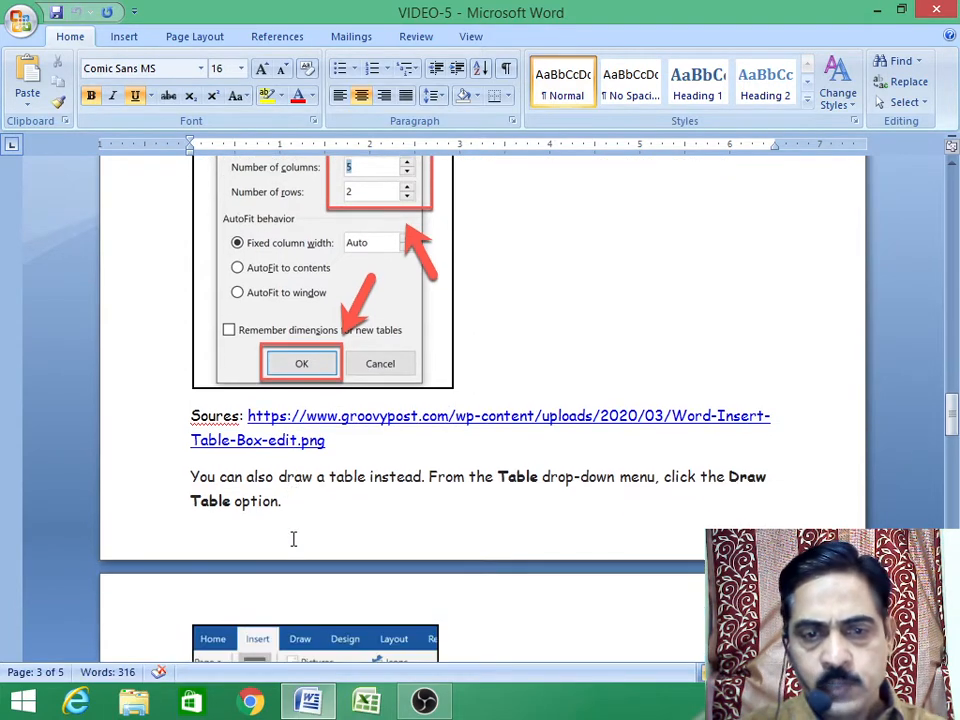
- Review the Draw Table instructions and the illustration of that option in the Table drop-down menu
{"action": "scroll", "coordinate": [293, 540], "scroll_direction": "down", "scroll_amount": 5}
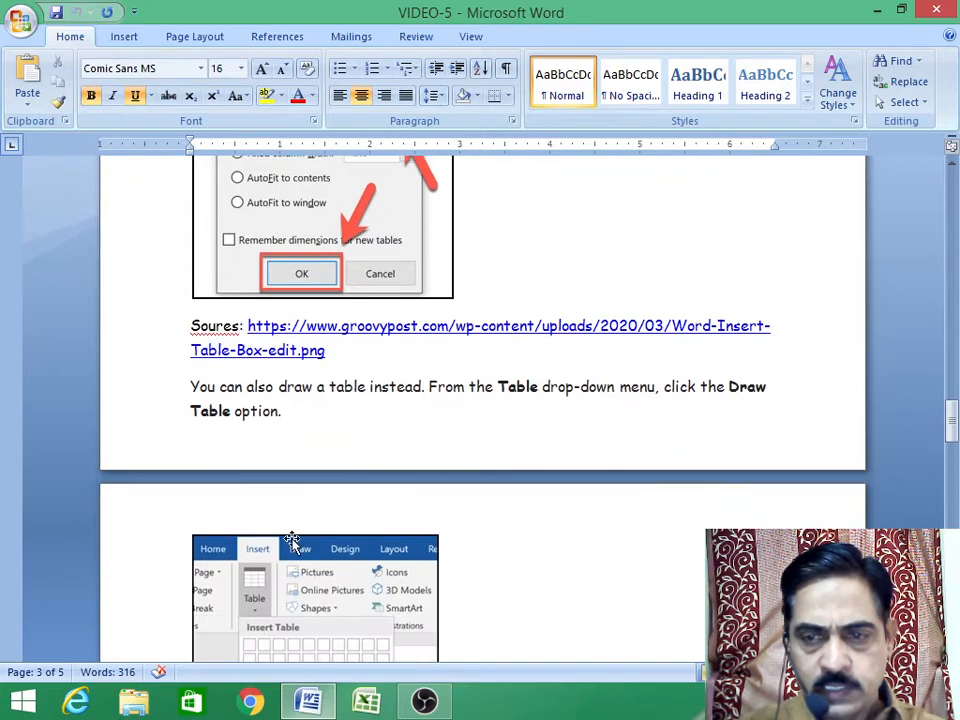
{"action": "scroll", "coordinate": [293, 541], "scroll_direction": "down", "scroll_amount": 1}
{"action": "scroll", "coordinate": [293, 541], "scroll_direction": "up", "scroll_amount": 1}
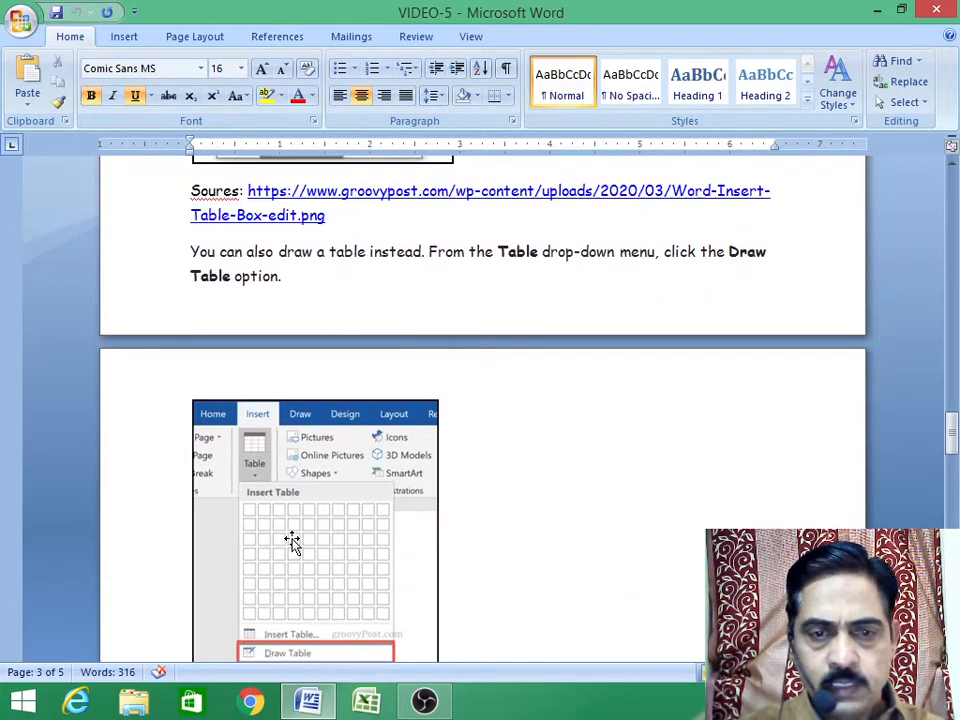
{"action": "scroll", "coordinate": [293, 541], "scroll_direction": "down", "scroll_amount": 3}
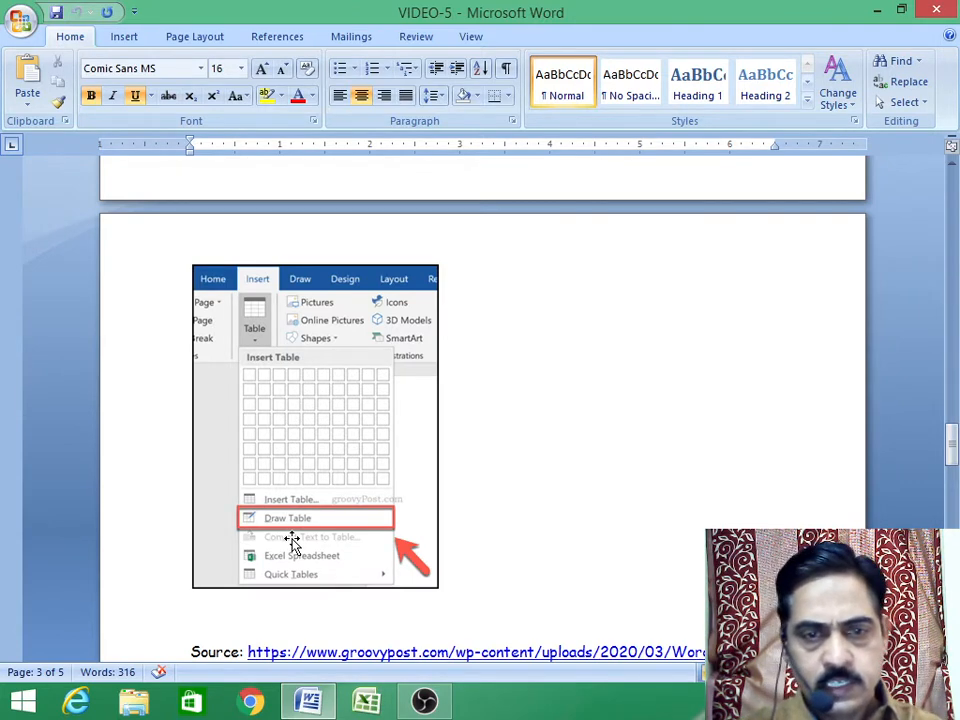
{"action": "scroll", "coordinate": [293, 541], "scroll_direction": "up", "scroll_amount": 4}
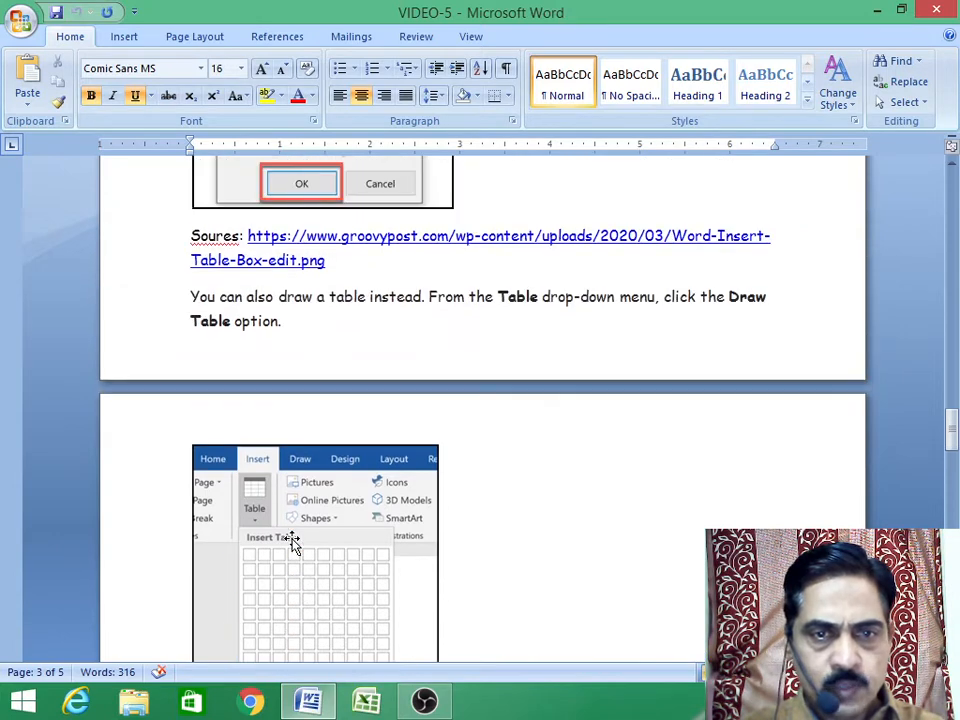
{"action": "scroll", "coordinate": [293, 541], "scroll_direction": "down", "scroll_amount": 1}
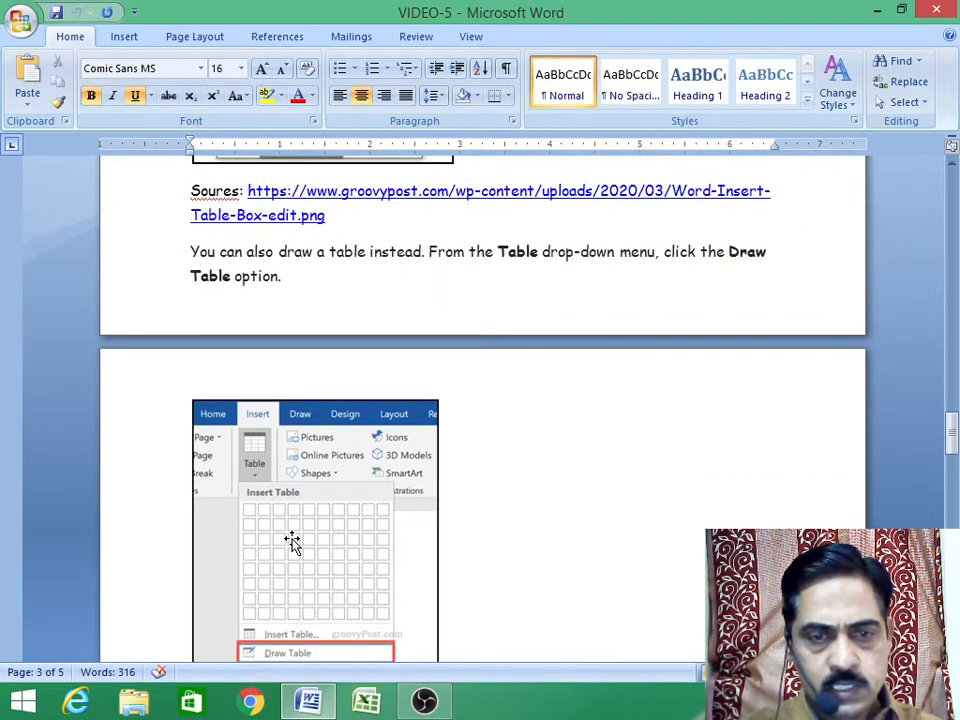
{"action": "scroll", "coordinate": [293, 541], "scroll_direction": "down", "scroll_amount": 3}
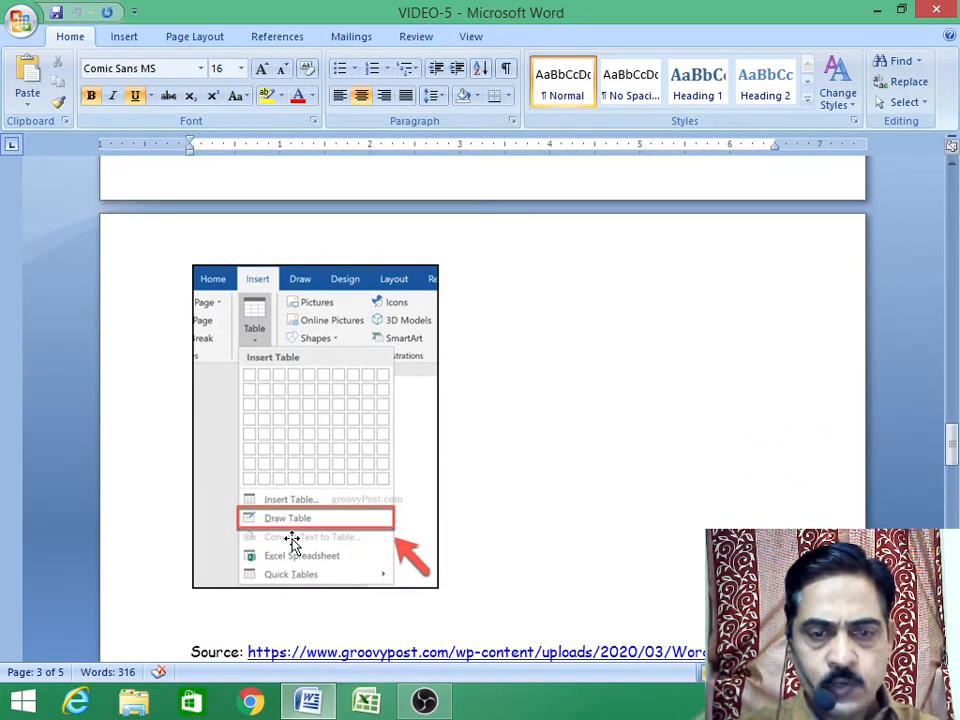
- Read how to draw a table's outer border and add columns and rows inside it, through the drawing illustration
{"action": "scroll", "coordinate": [291, 541], "scroll_direction": "down", "scroll_amount": 5}
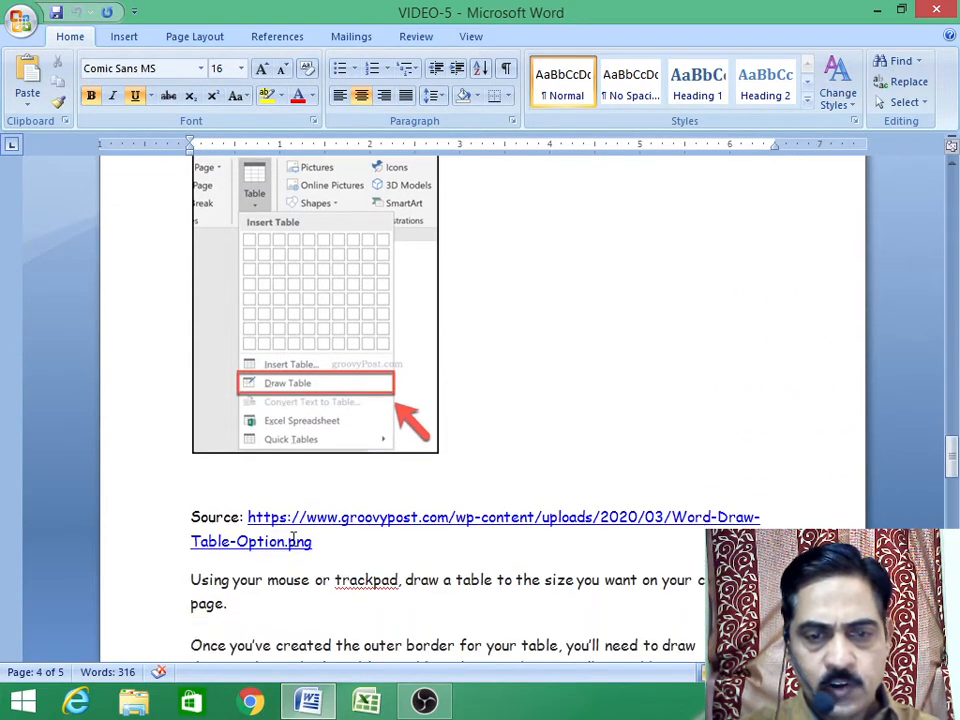
{"action": "scroll", "coordinate": [293, 540], "scroll_direction": "down", "scroll_amount": 1}
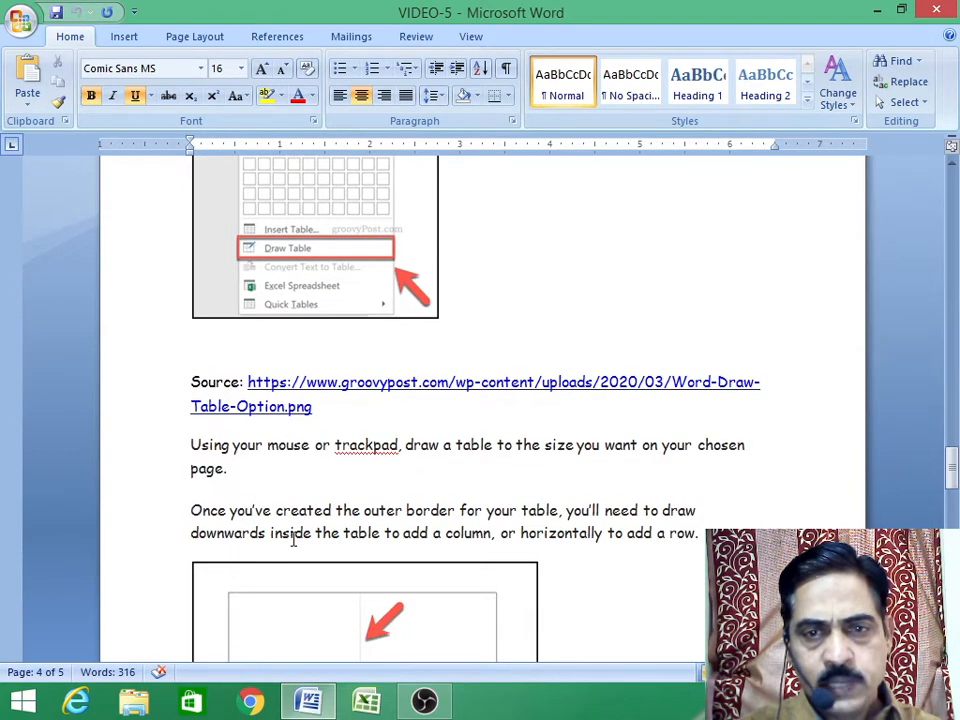
{"action": "scroll", "coordinate": [292, 540], "scroll_direction": "down", "scroll_amount": 2}
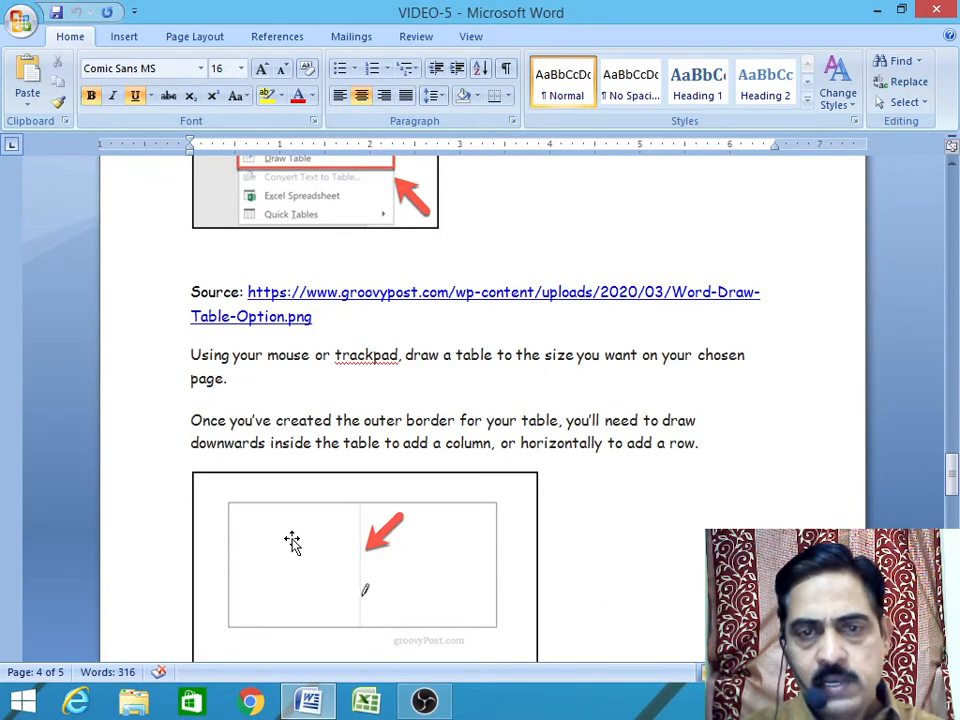
{"action": "scroll", "coordinate": [291, 541], "scroll_direction": "down", "scroll_amount": 5}
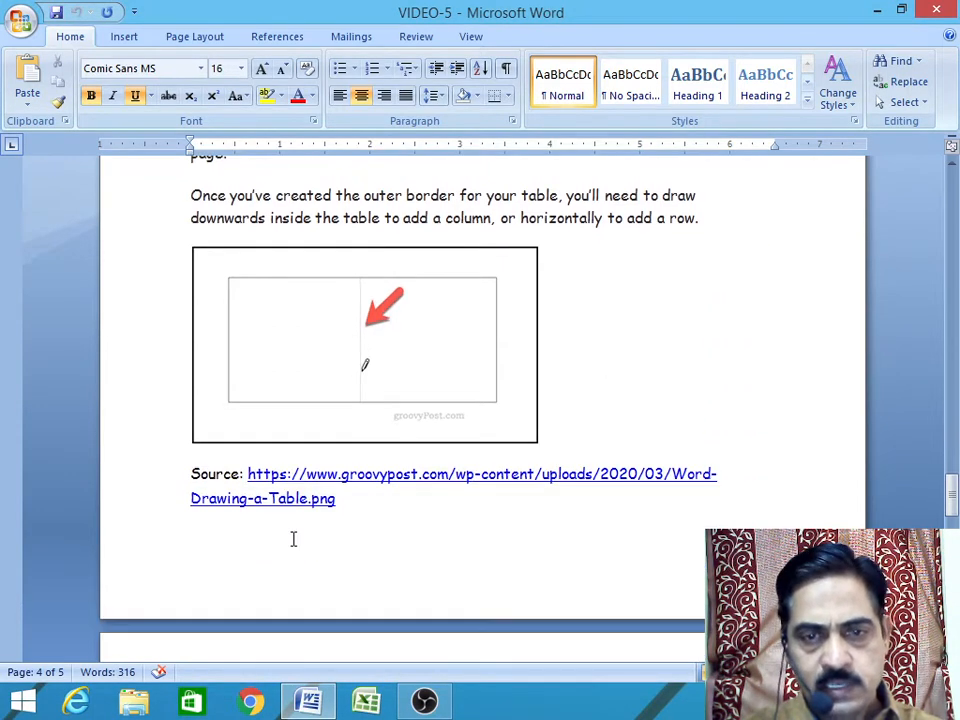
{"action": "scroll", "coordinate": [293, 539], "scroll_direction": "down", "scroll_amount": 5}
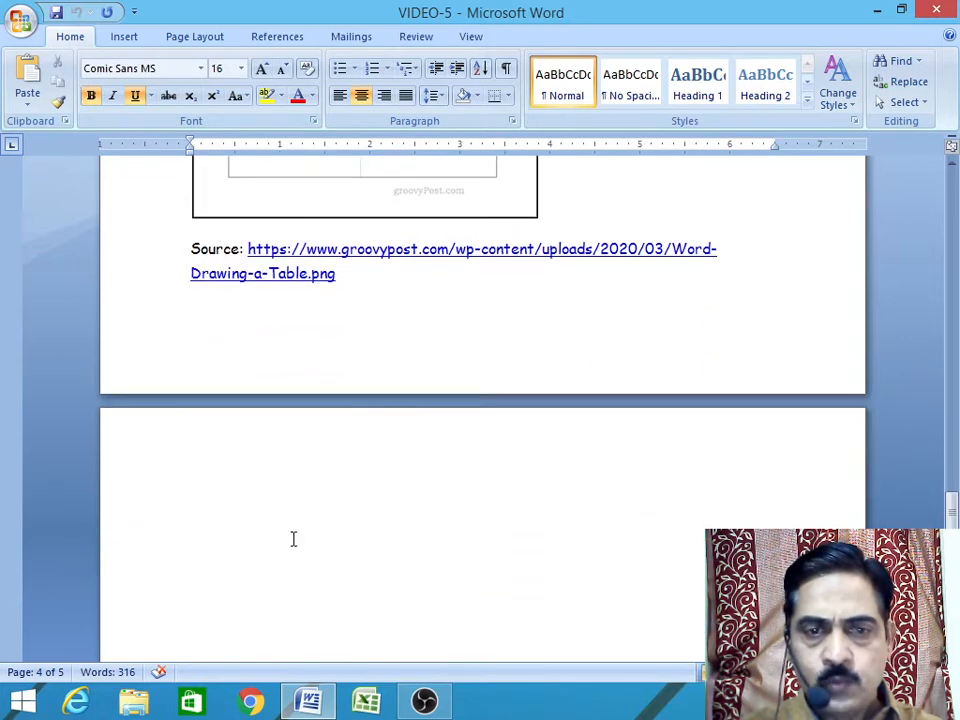
- Look back over the Draw Table and Insert Table instructions and illustrations, through to the blank last page
{"action": "scroll", "coordinate": [293, 539], "scroll_direction": "up", "scroll_amount": 2}
{"action": "scroll", "coordinate": [293, 539], "scroll_direction": "up", "scroll_amount": 4}
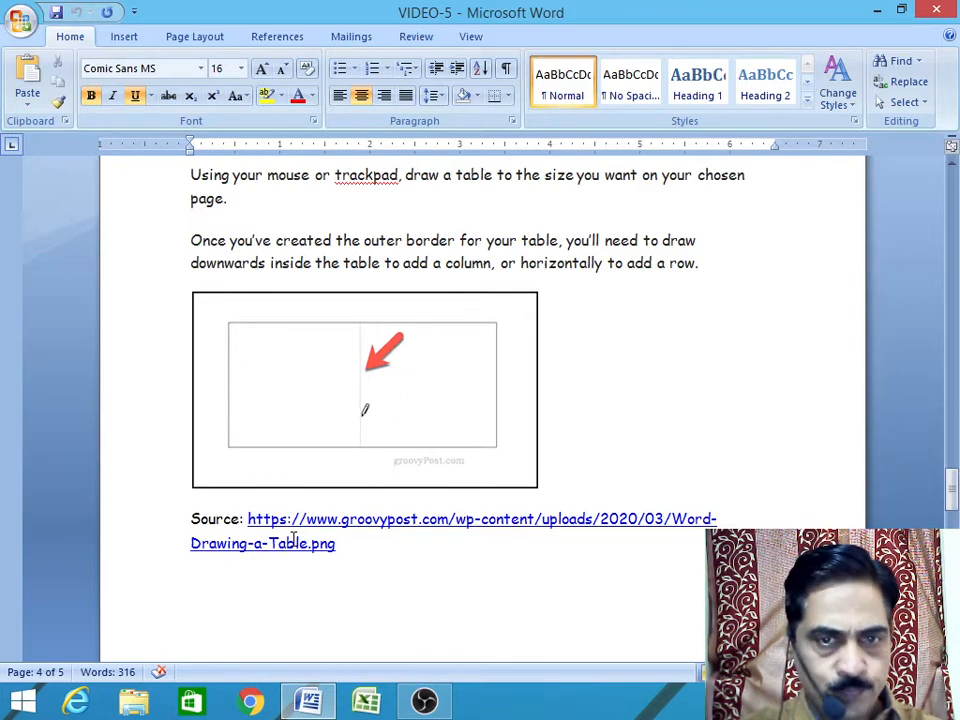
{"action": "scroll", "coordinate": [293, 540], "scroll_direction": "down", "scroll_amount": 6}
{"action": "scroll", "coordinate": [293, 538], "scroll_direction": "up", "scroll_amount": 4}
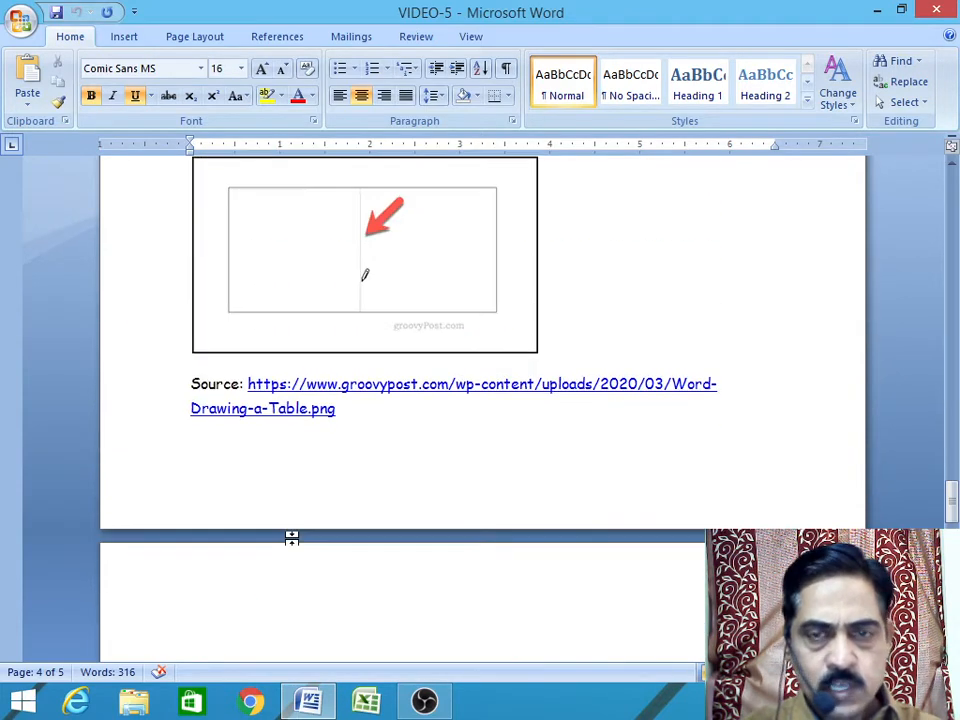
{"action": "scroll", "coordinate": [291, 538], "scroll_direction": "up", "scroll_amount": 6}
{"action": "scroll", "coordinate": [292, 540], "scroll_direction": "up", "scroll_amount": 3}
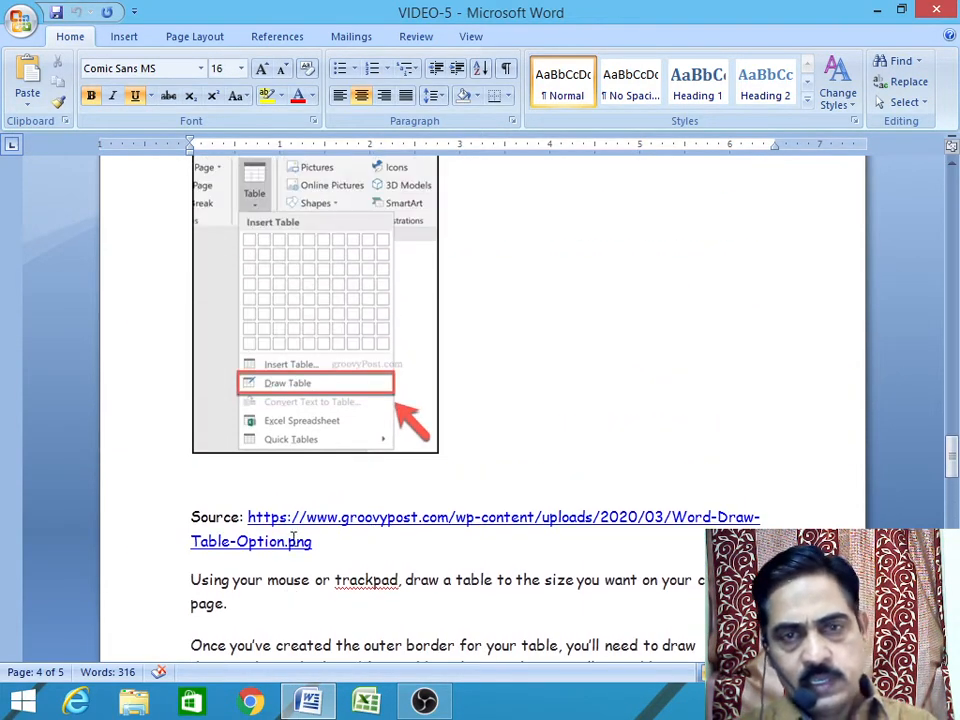
{"action": "scroll", "coordinate": [293, 540], "scroll_direction": "up", "scroll_amount": 3}
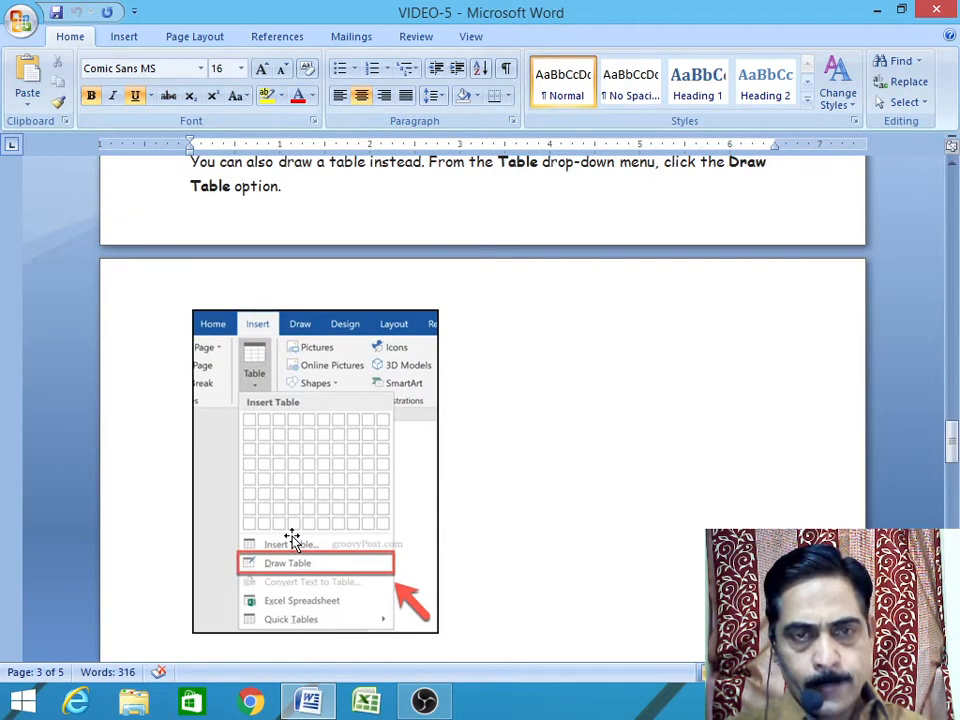
{"action": "scroll", "coordinate": [292, 538], "scroll_direction": "up", "scroll_amount": 6}
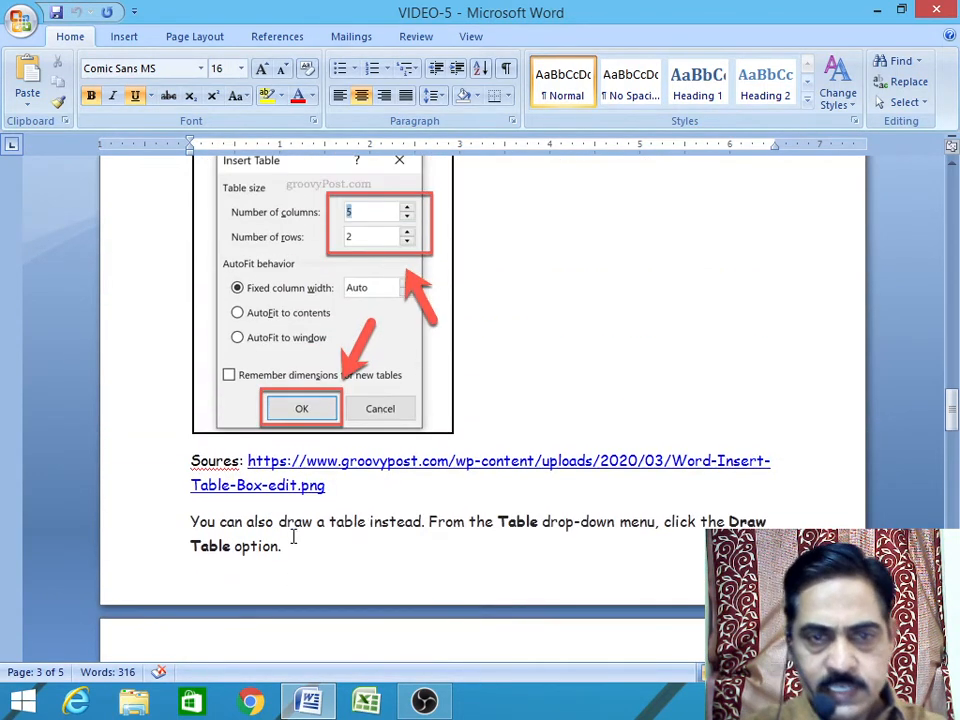
{"action": "scroll", "coordinate": [293, 540], "scroll_direction": "up", "scroll_amount": 2}
{"action": "scroll", "coordinate": [293, 540], "scroll_direction": "up", "scroll_amount": 2}
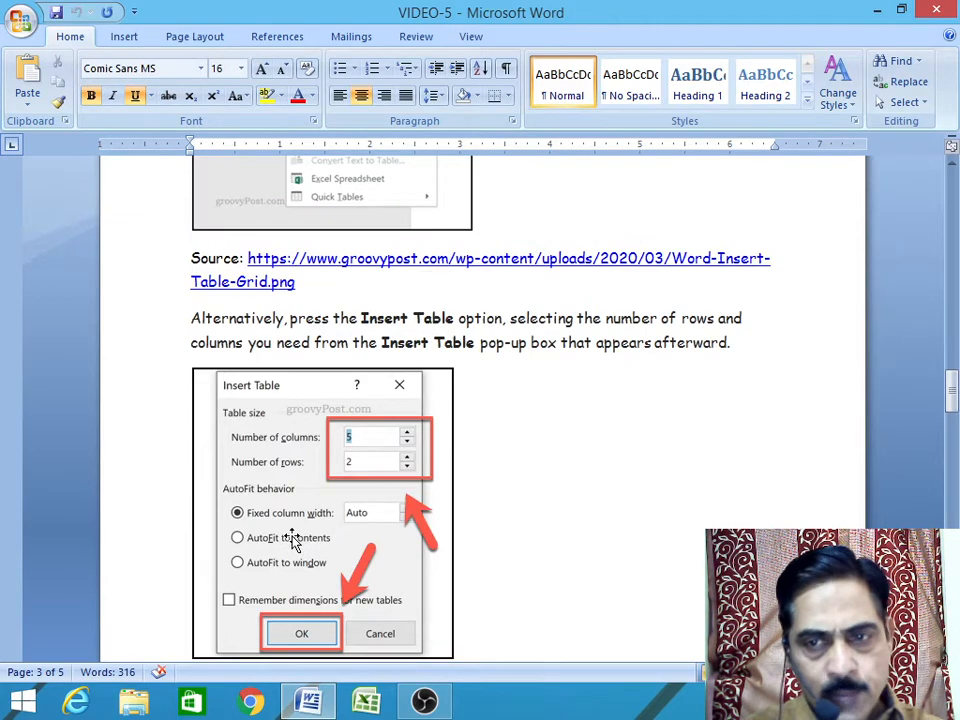
{"action": "scroll", "coordinate": [292, 538], "scroll_direction": "down", "scroll_amount": 15}
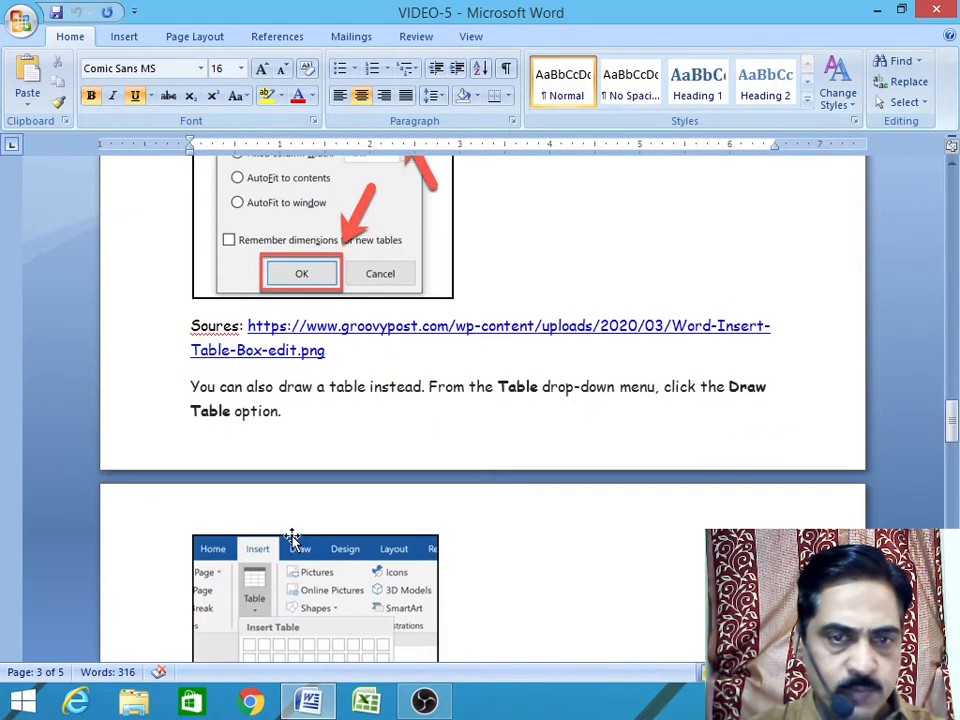
{"action": "scroll", "coordinate": [293, 537], "scroll_direction": "down", "scroll_amount": 7}
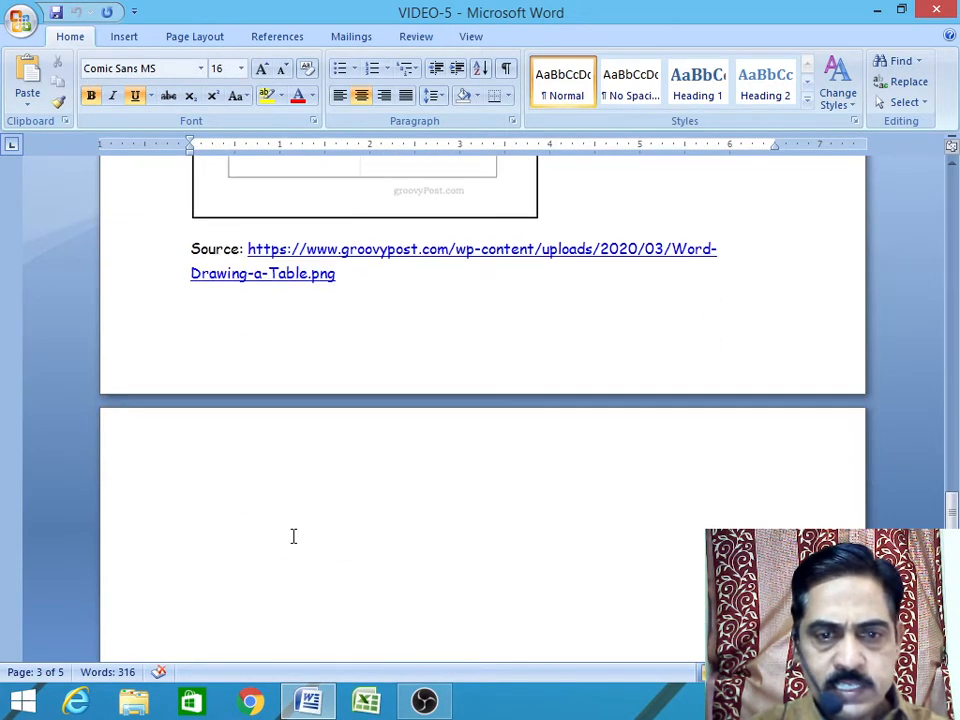
- Insert a table with 6 columns and 4 rows on the blank last page, using the Insert Table dialog
{"action": "left_click", "coordinate": [294, 497]}
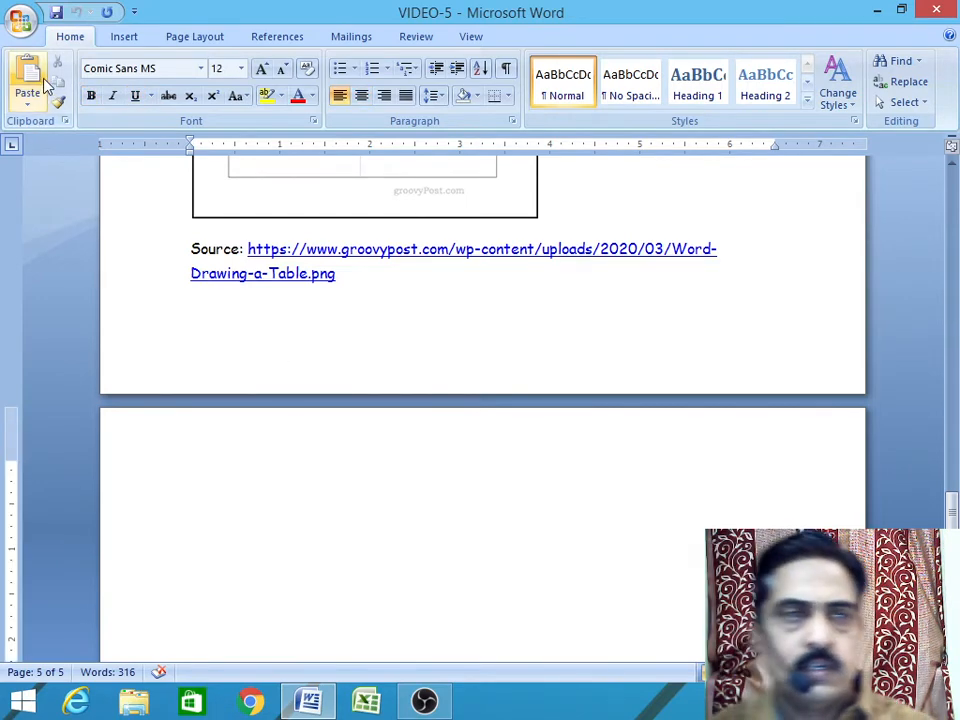
{"action": "left_click", "coordinate": [22, 20]}
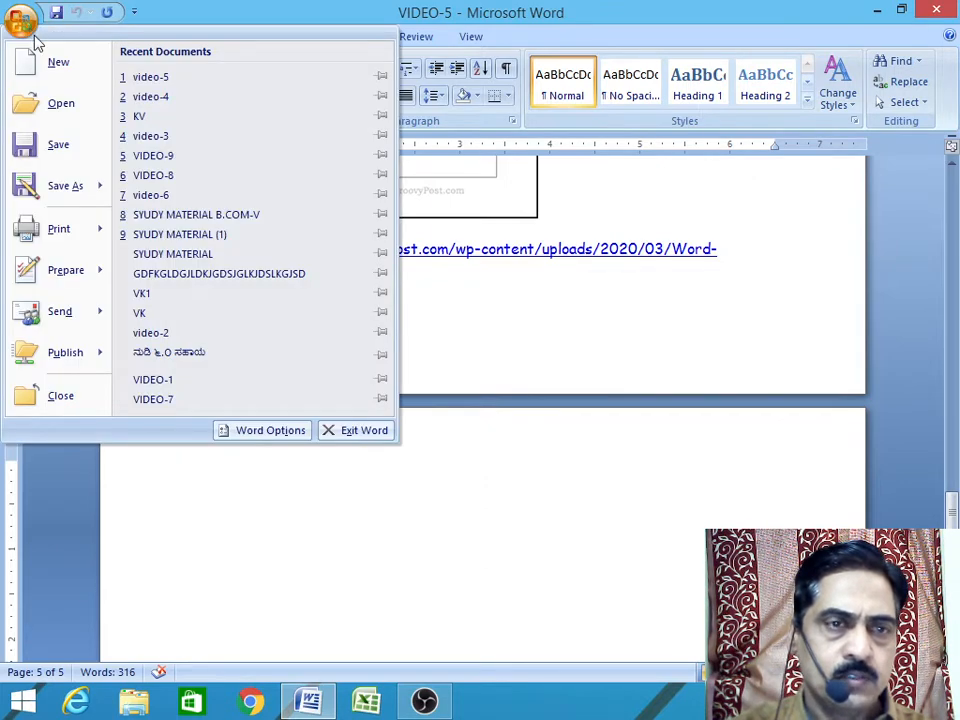
{"action": "left_click", "coordinate": [390, 515]}
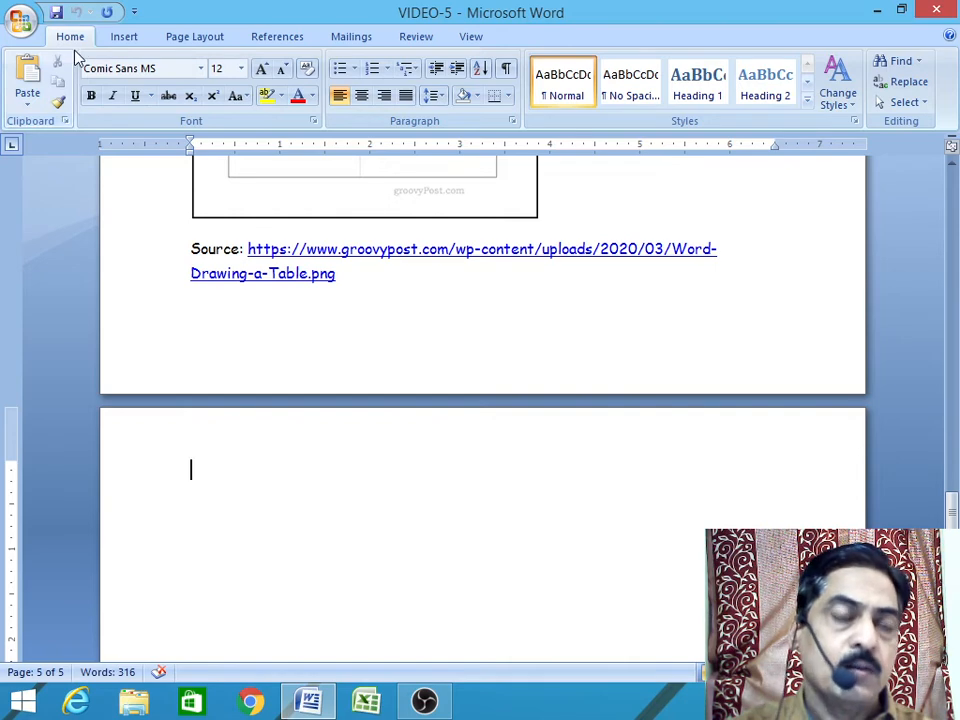
{"action": "left_click", "coordinate": [125, 37]}
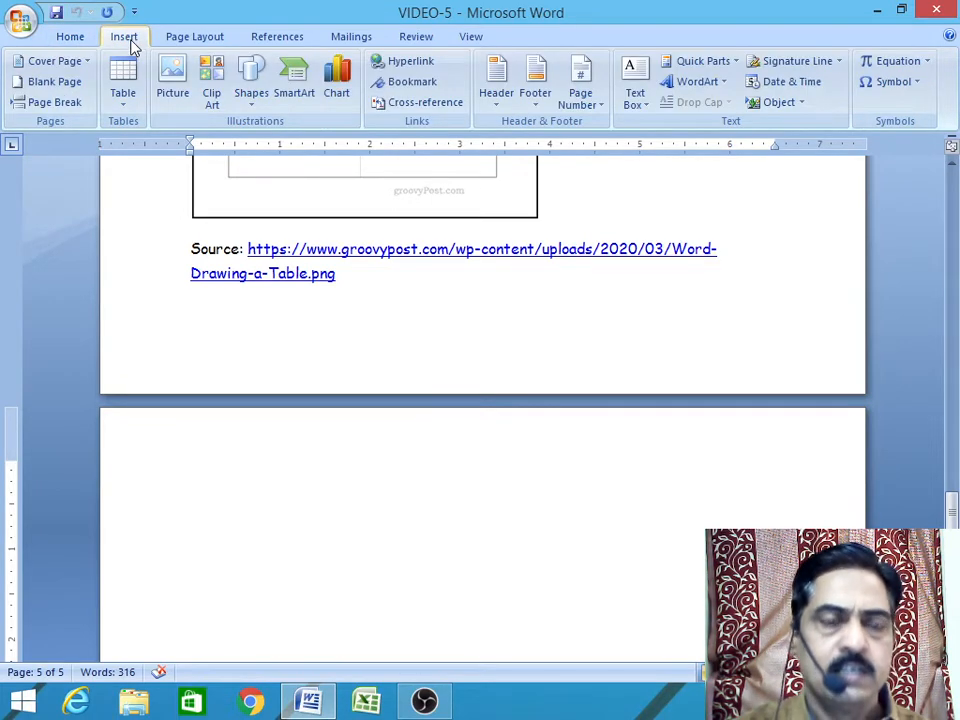
{"action": "left_click", "coordinate": [125, 108]}
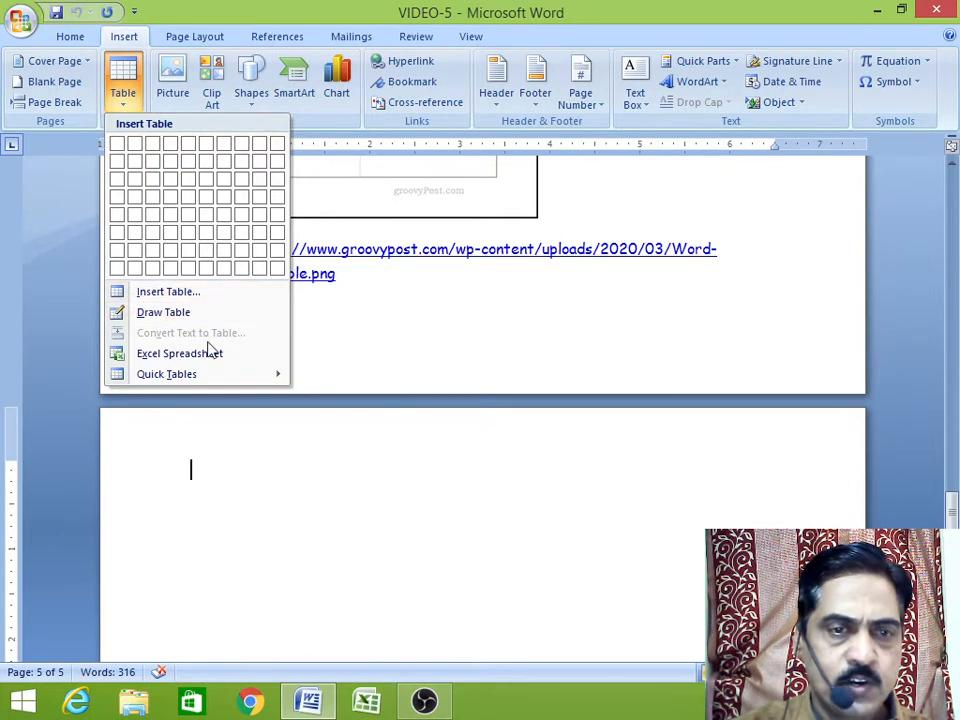
{"action": "left_click", "coordinate": [190, 386]}
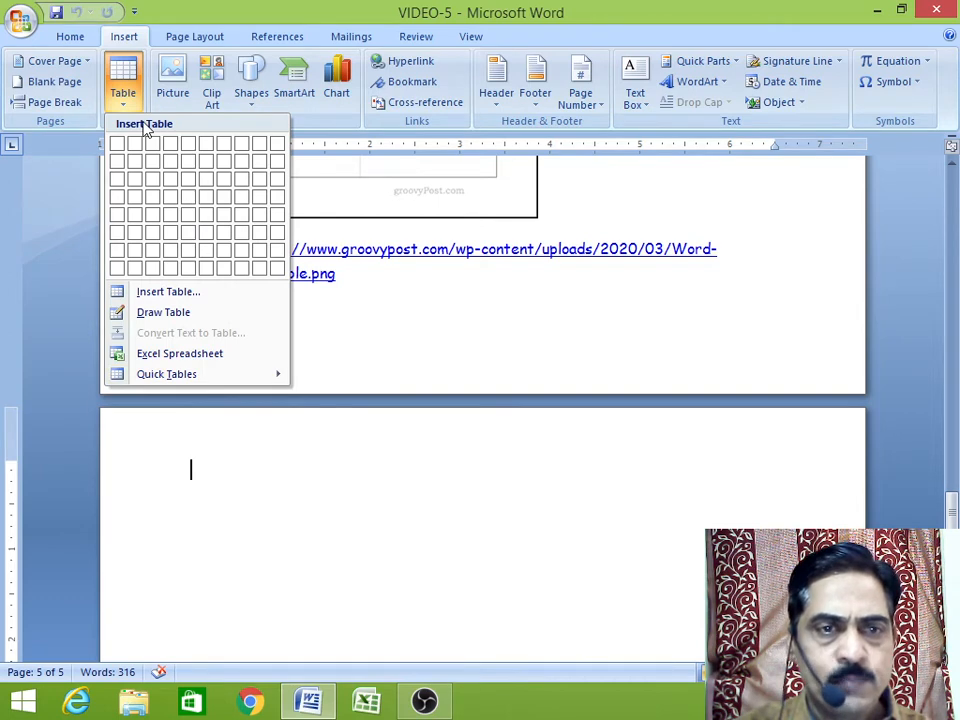
{"action": "left_click", "coordinate": [145, 293]}
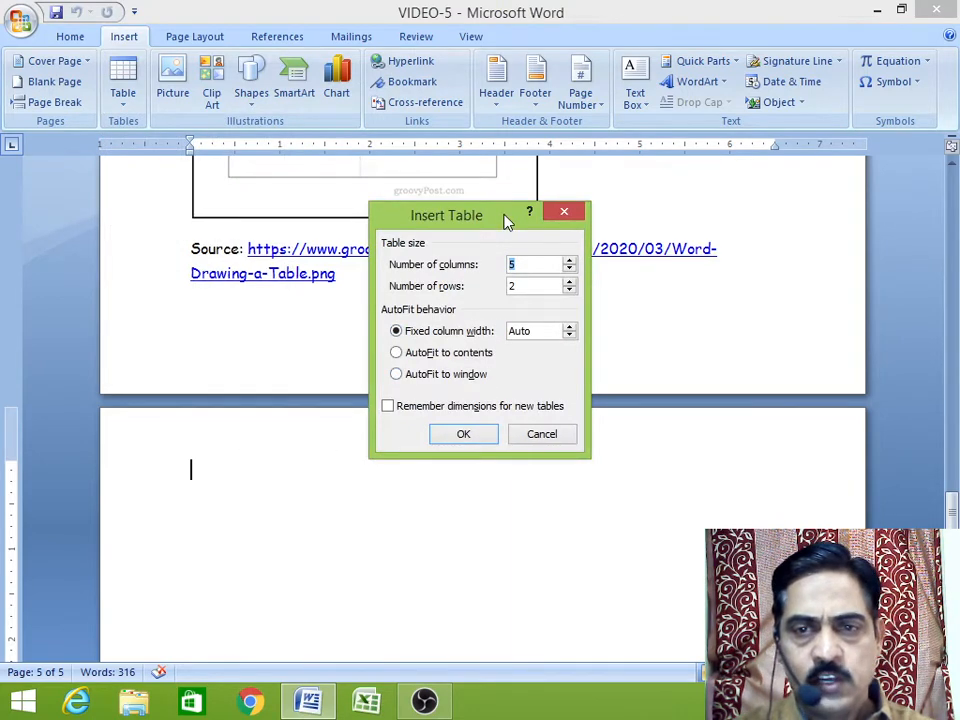
{"action": "left_click_drag", "start_coordinate": [505, 220], "coordinate": [557, 416]}
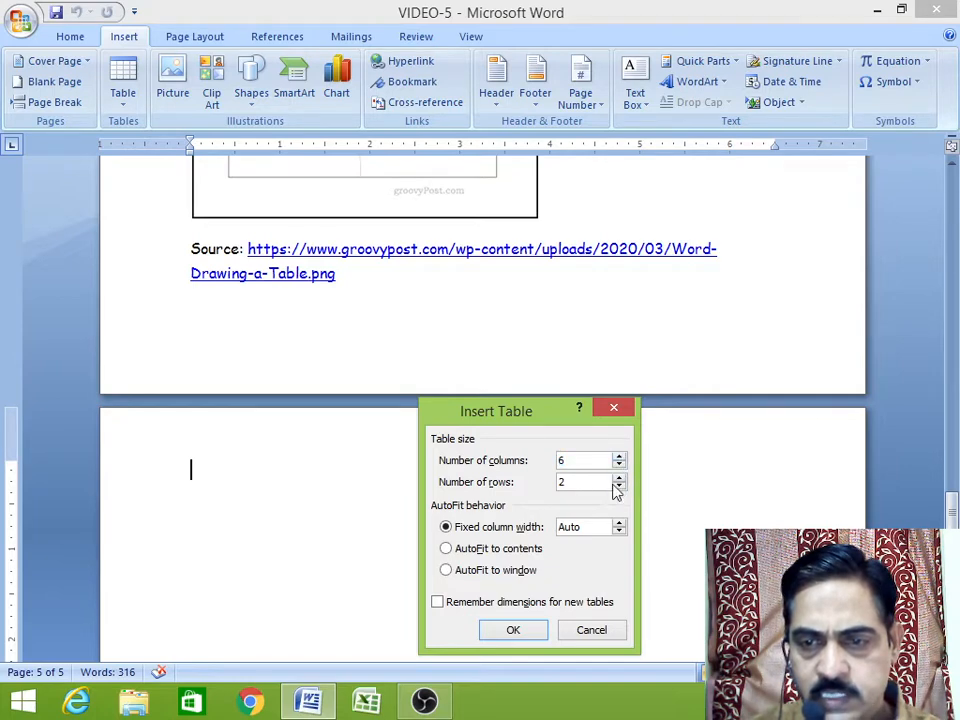
{"action": "type", "text": "6"}
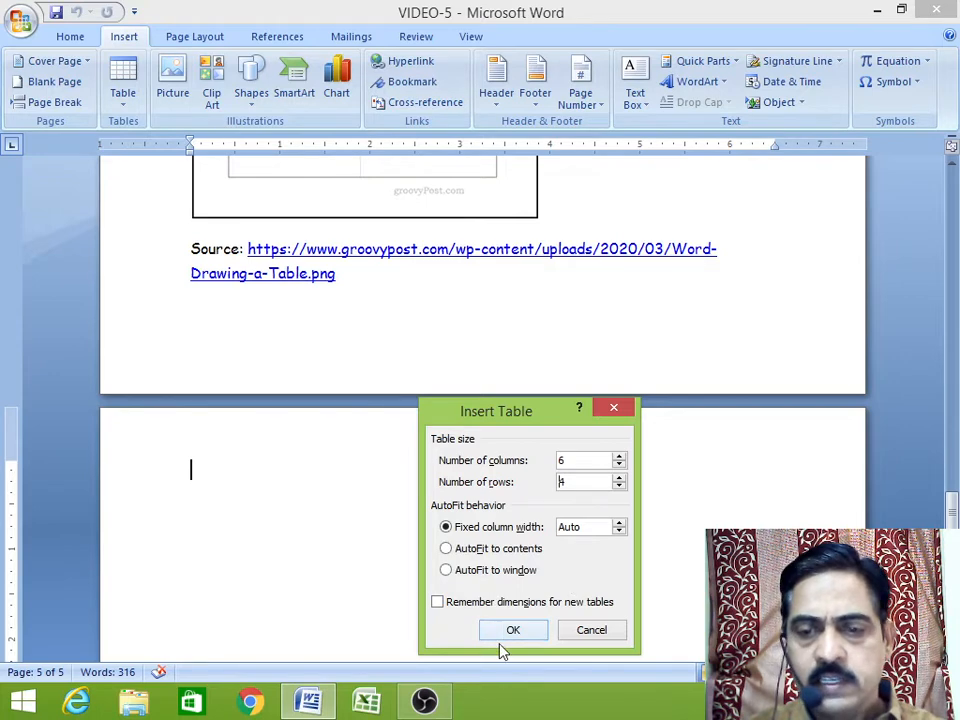
{"action": "left_click", "coordinate": [528, 638]}
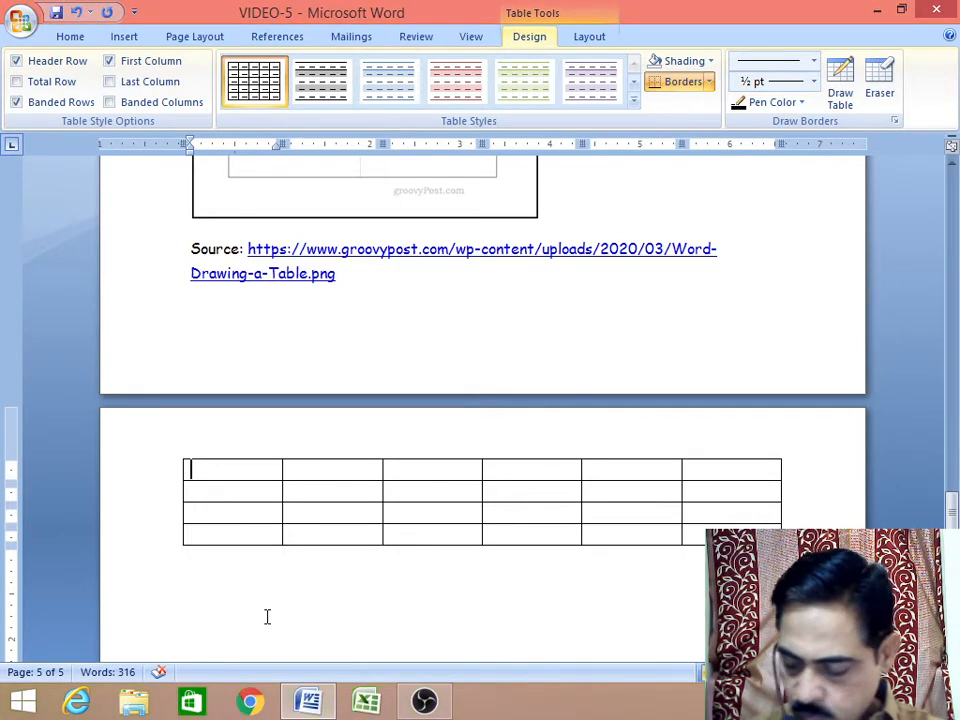
- Fill the table's first row with the values 45, 87, 95, 45, 68 and 25
{"action": "type", "text": "45"}
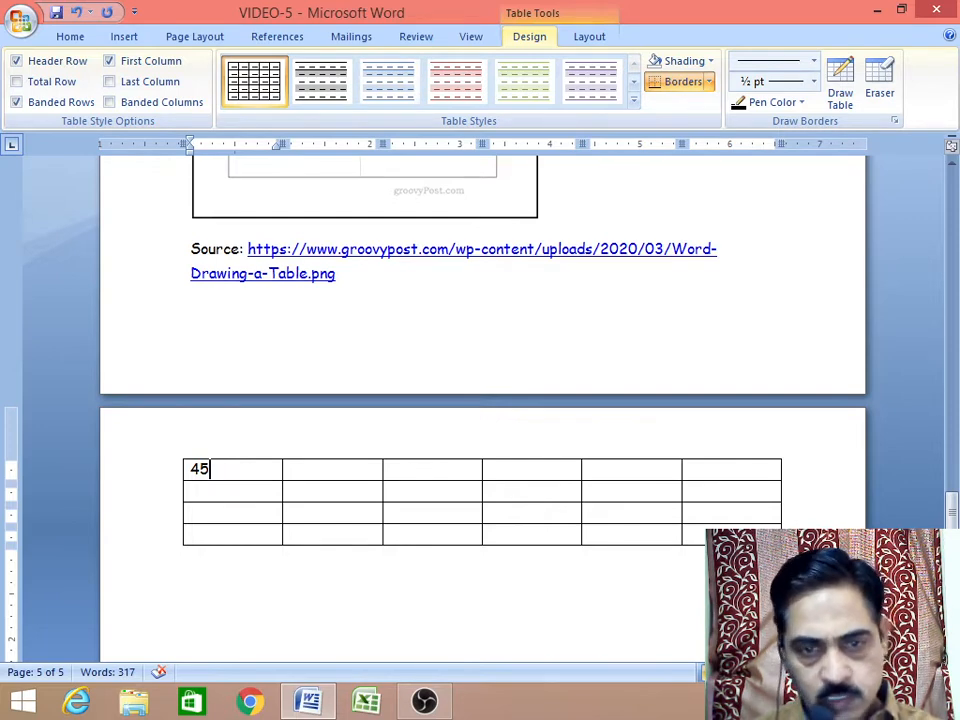
{"action": "key", "text": "Tab"}
{"action": "type", "text": "87"}
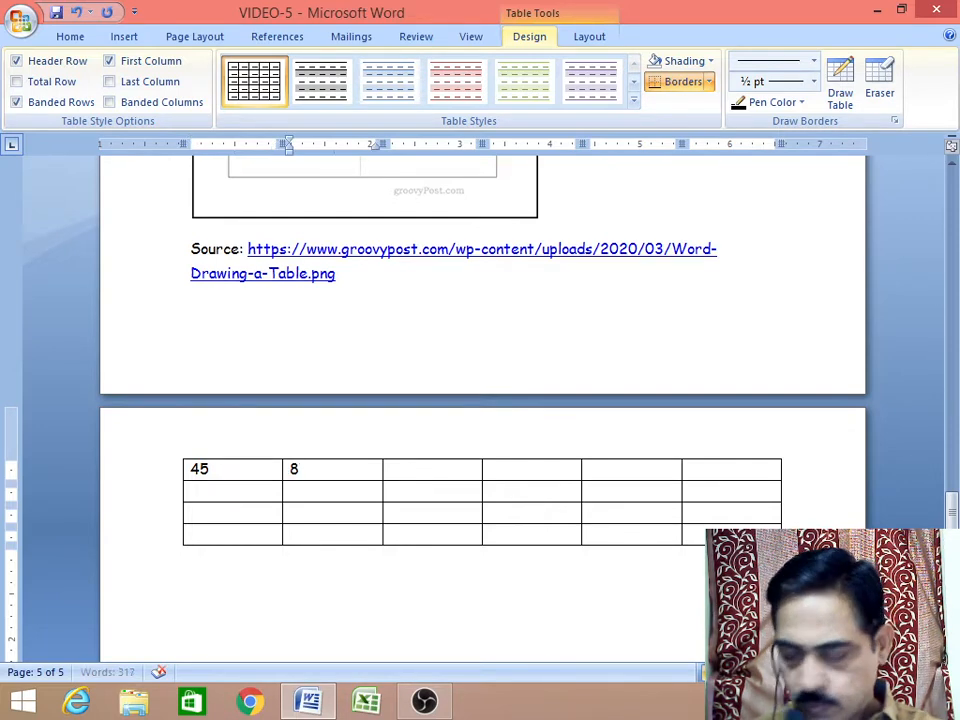
{"action": "key", "text": "Tab"}
{"action": "type", "text": "95"}
{"action": "key", "text": "Tab"}
{"action": "type", "text": "45"}
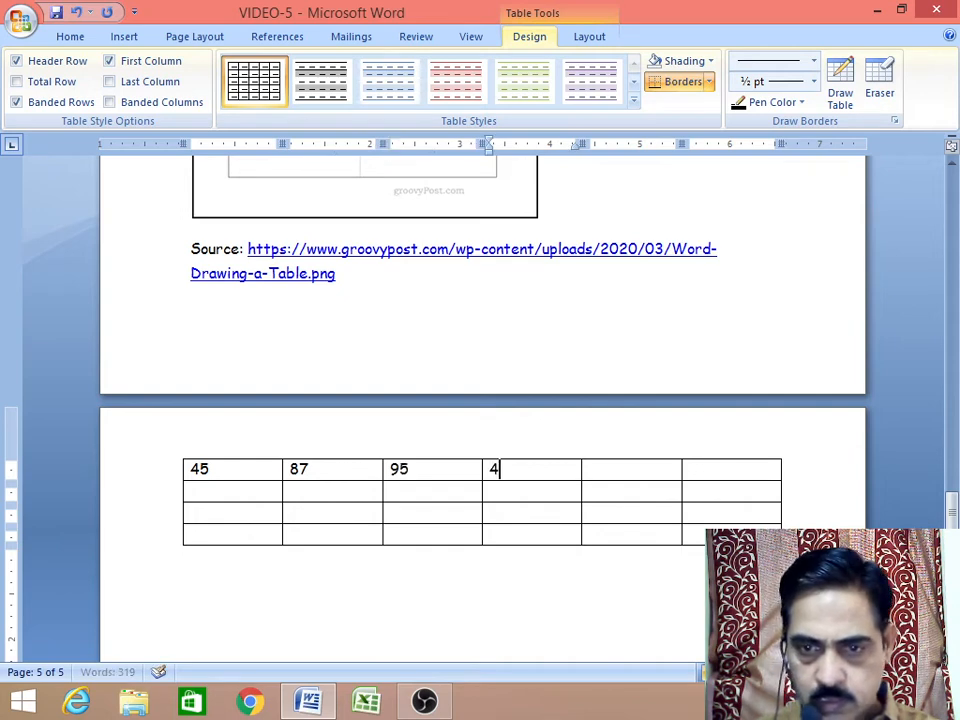
{"action": "key", "text": "Tab"}
{"action": "type", "text": "68"}
{"action": "key", "text": "Tab"}
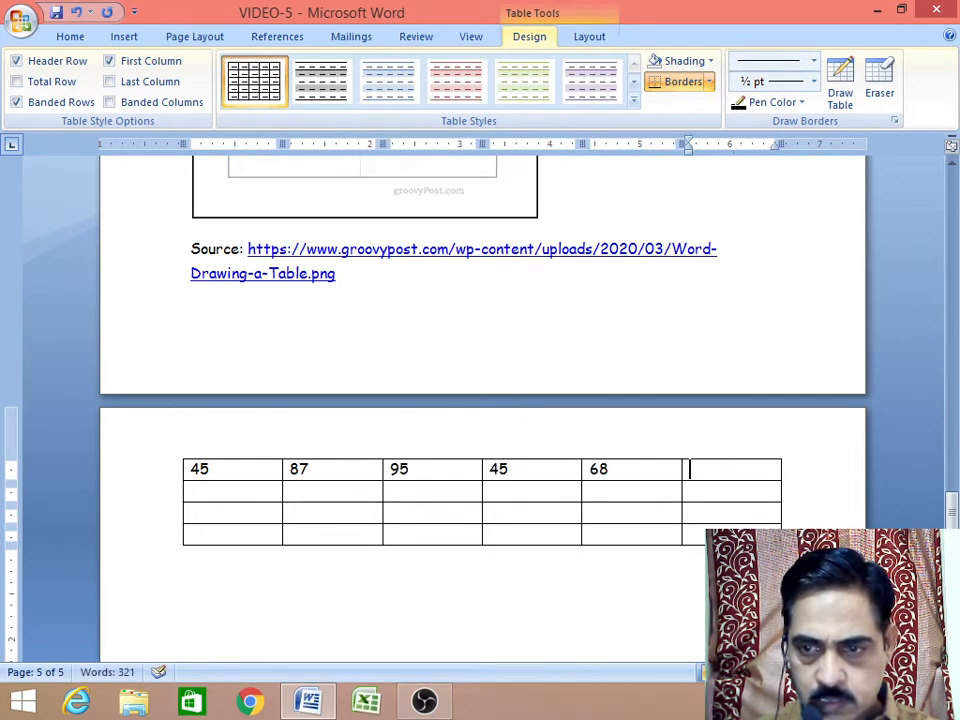
{"action": "type", "text": "25"}
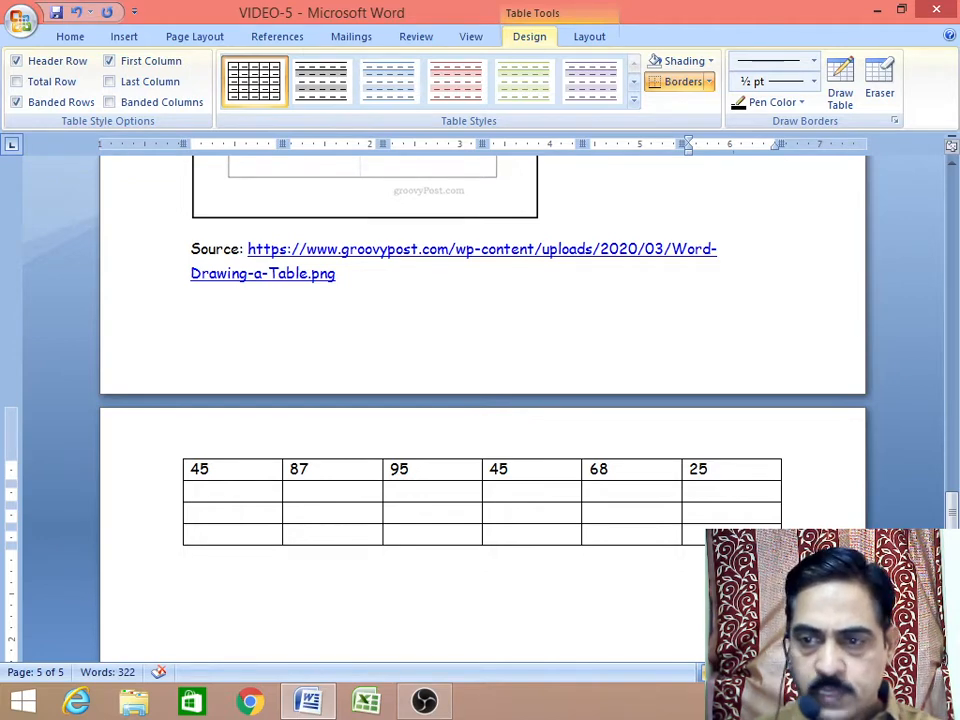
- Fill the table's second row with the values 65, 94, 78, 76, 28 and 35
{"action": "key", "text": "Tab"}
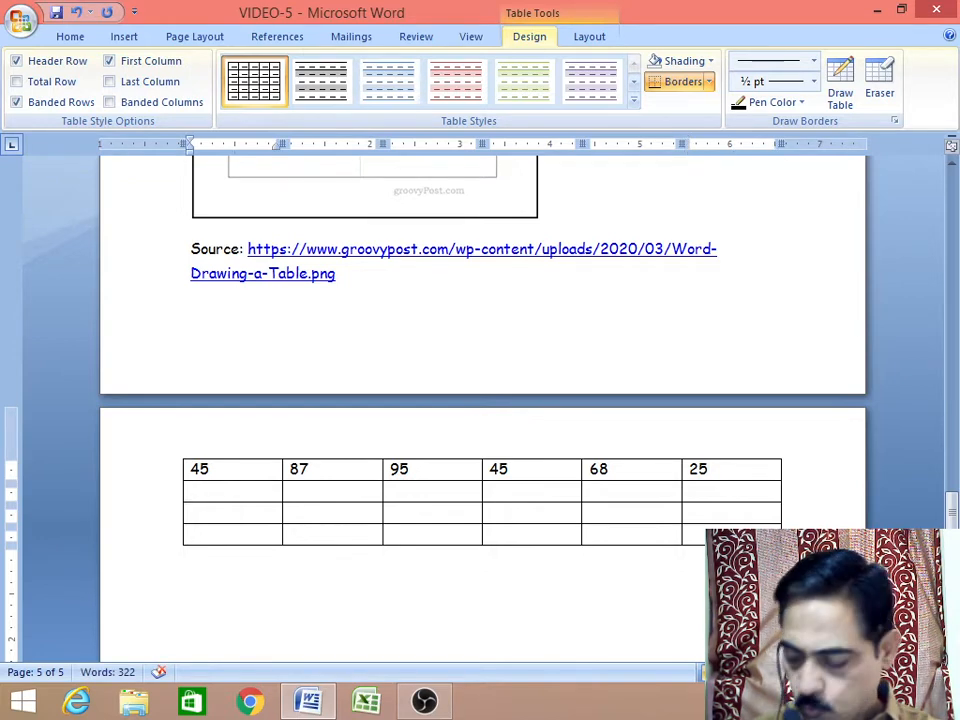
{"action": "type", "text": "65"}
{"action": "key", "text": "Tab"}
{"action": "type", "text": "9"}
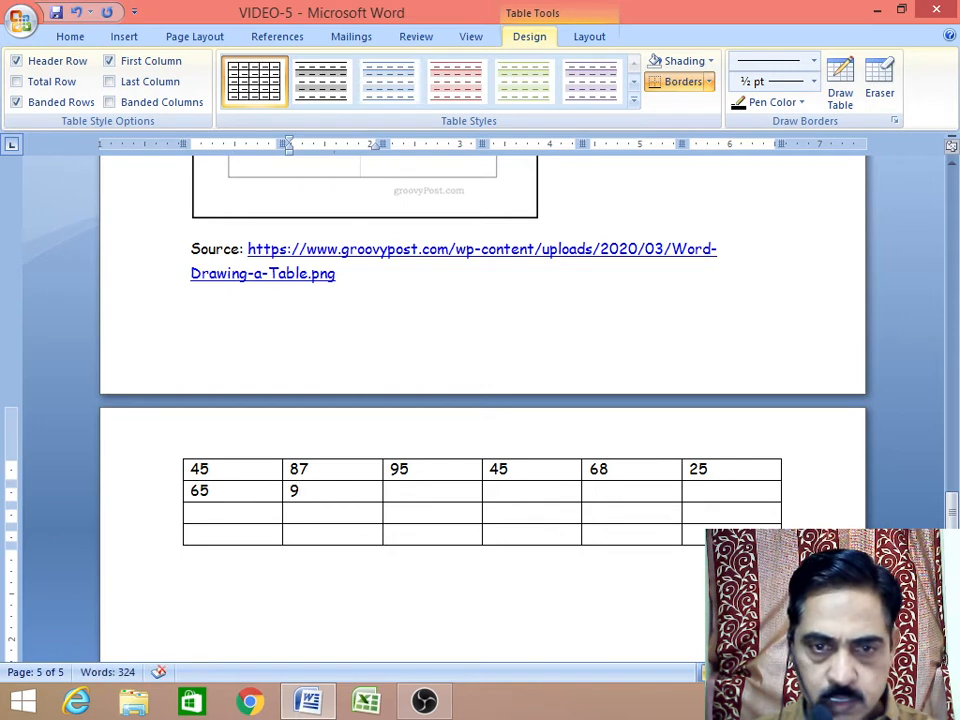
{"action": "type", "text": "4"}
{"action": "key", "text": "Tab"}
{"action": "type", "text": "78"}
{"action": "key", "text": "Tab"}
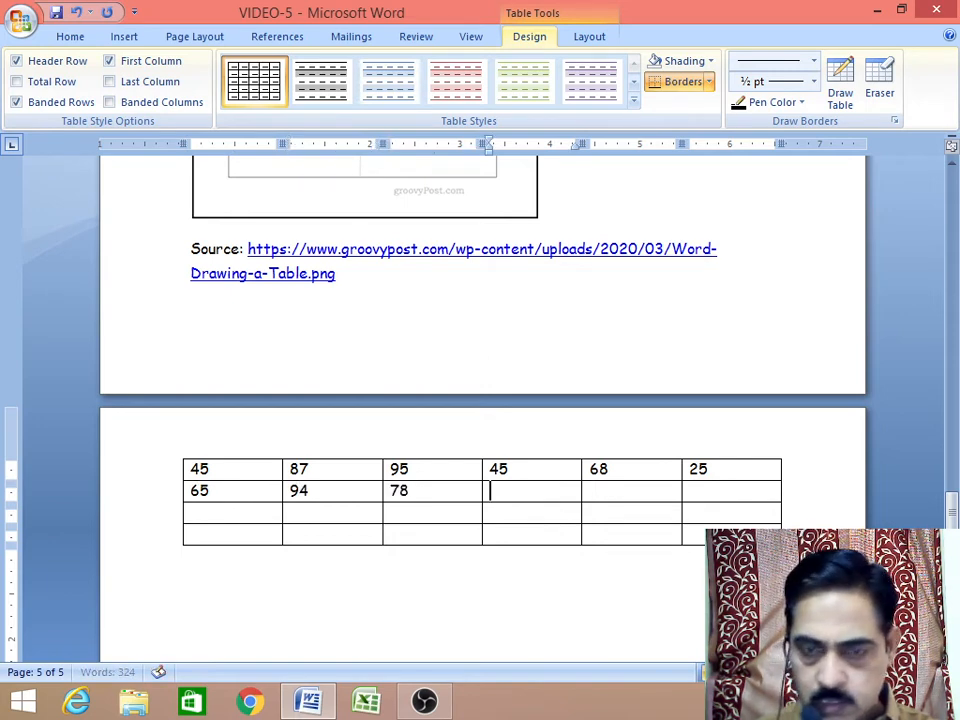
{"action": "type", "text": "76"}
{"action": "key", "text": "Tab"}
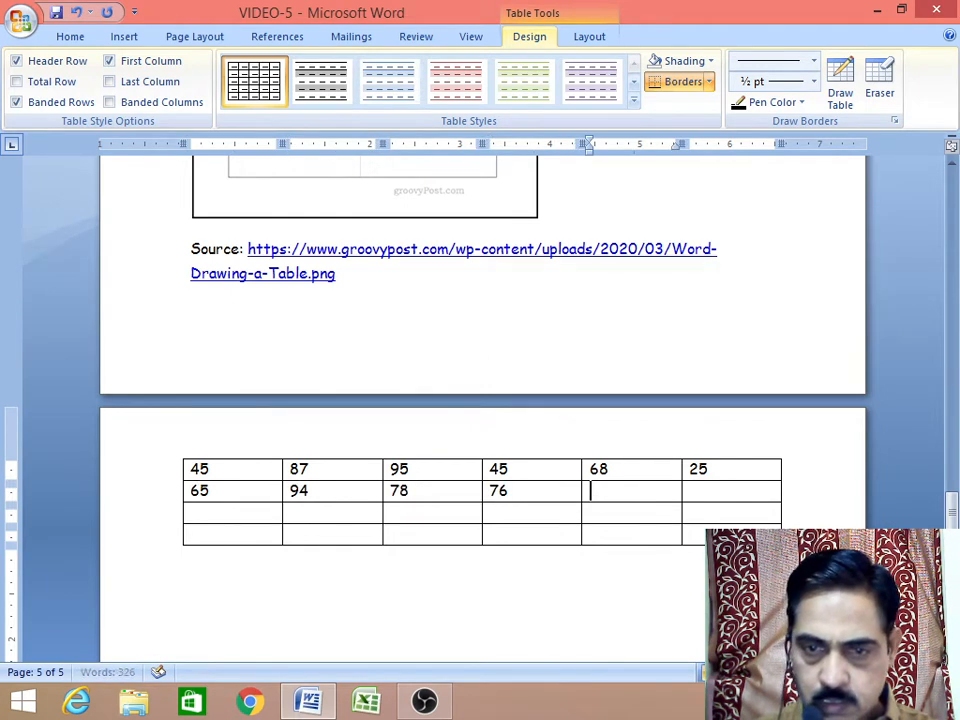
{"action": "type", "text": "28"}
{"action": "key", "text": "Tab"}
{"action": "type", "text": "35"}
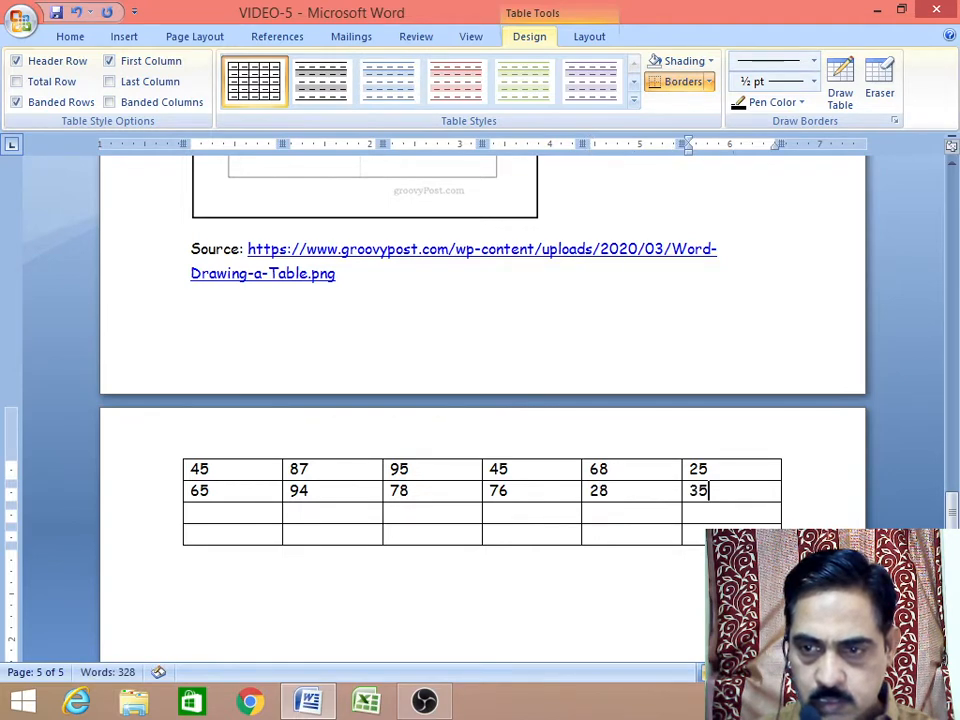
- Fill the table's third row with the values 99, 66, 89, 68, 35 and 65
{"action": "key", "text": "Tab"}
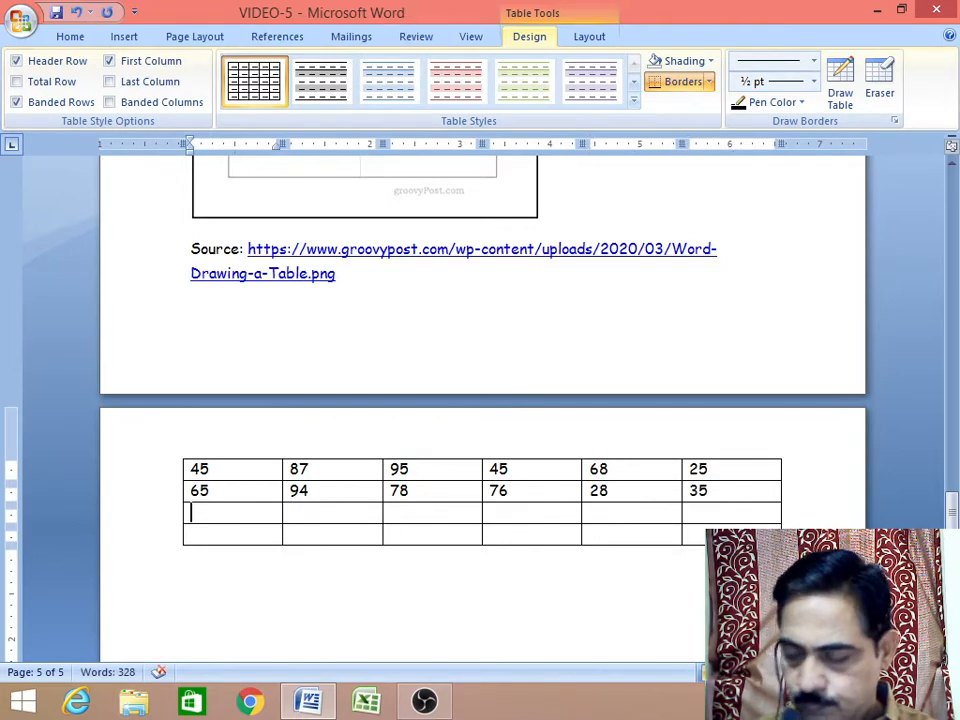
{"action": "type", "text": "99"}
{"action": "key", "text": "Tab"}
{"action": "type", "text": "66"}
{"action": "key", "text": "Tab"}
{"action": "type", "text": "89"}
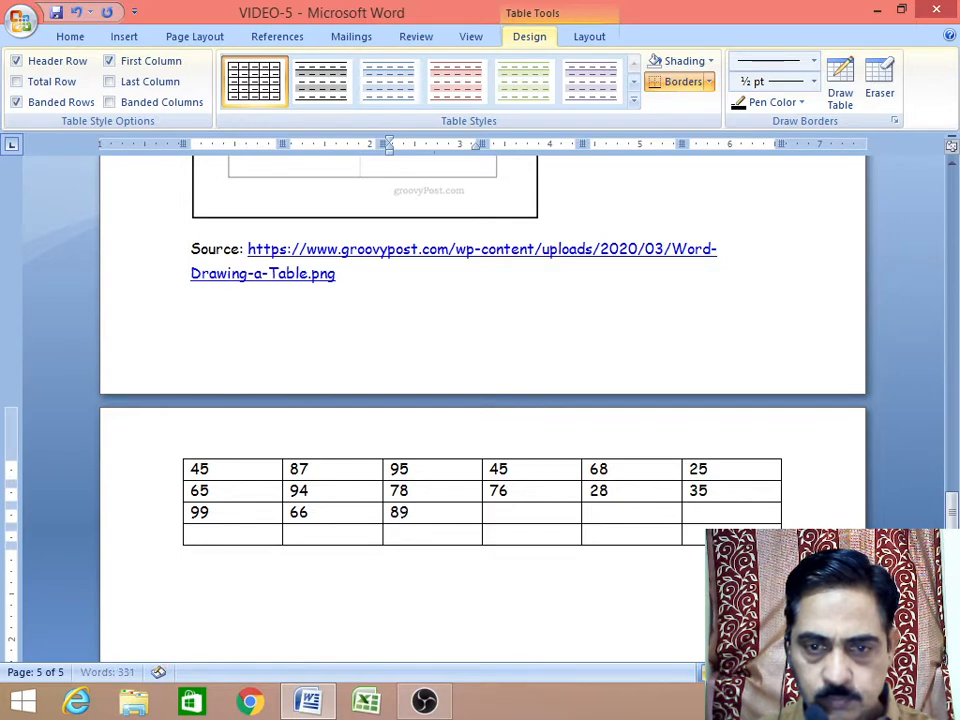
{"action": "key", "text": "Tab"}
{"action": "type", "text": "68"}
{"action": "key", "text": "Tab"}
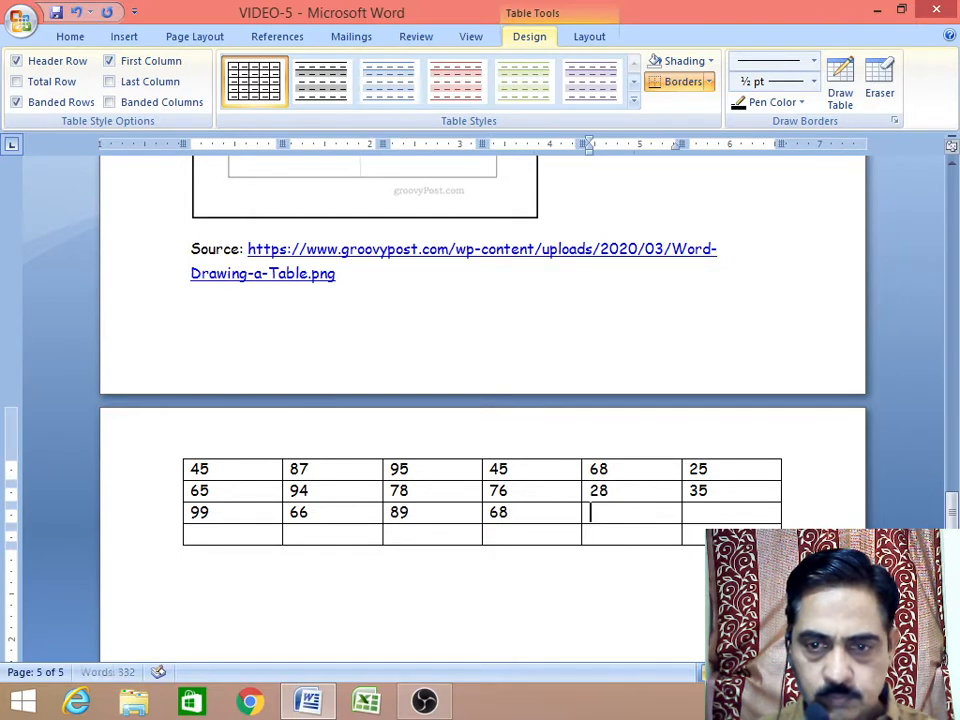
{"action": "type", "text": "35"}
{"action": "key", "text": "Tab"}
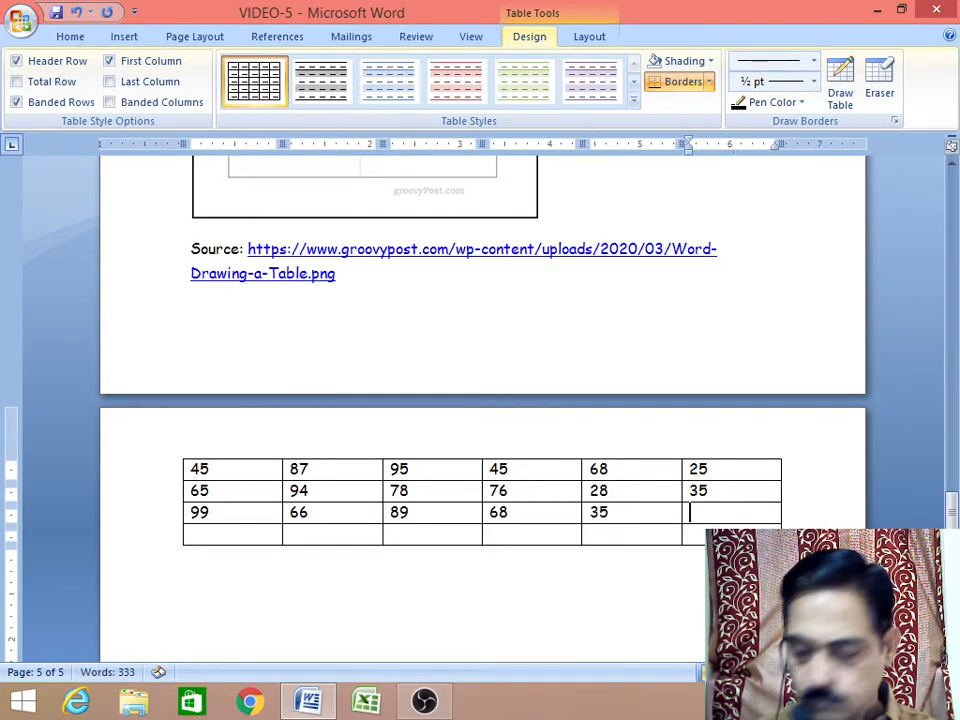
{"action": "type", "text": "65"}
- Fill the table's fourth row with the values 86, 58, 95, 68, 66 and 95
{"action": "key", "text": "Tab"}
{"action": "type", "text": "86"}
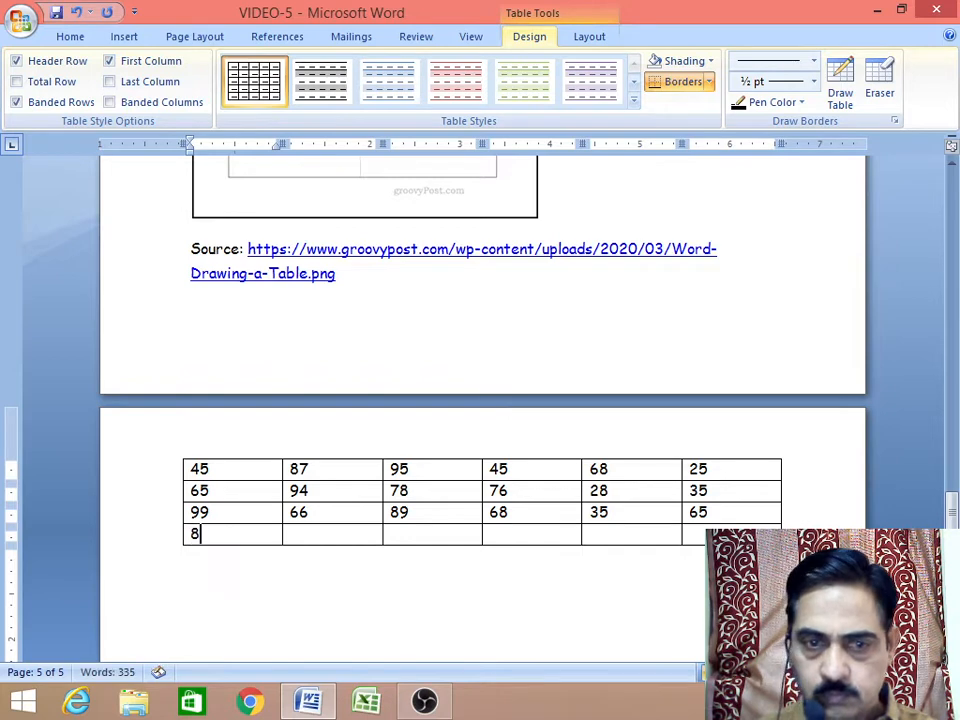
{"action": "key", "text": "Tab"}
{"action": "type", "text": "58"}
{"action": "key", "text": "Tab"}
{"action": "type", "text": "95"}
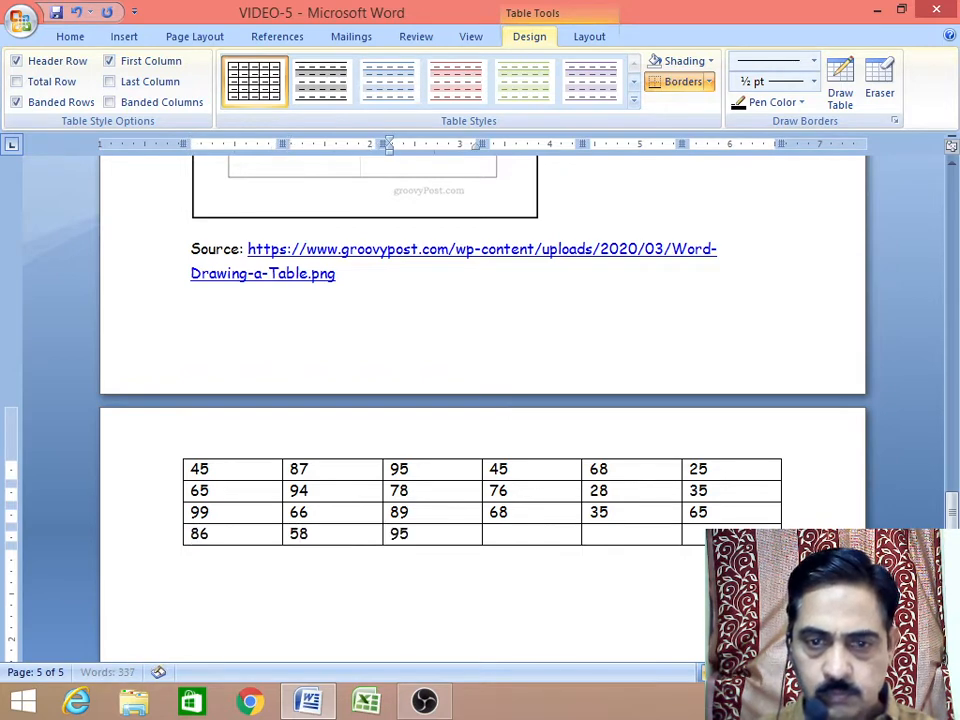
{"action": "key", "text": "Tab"}
{"action": "type", "text": "68"}
{"action": "key", "text": "Tab"}
{"action": "type", "text": "66"}
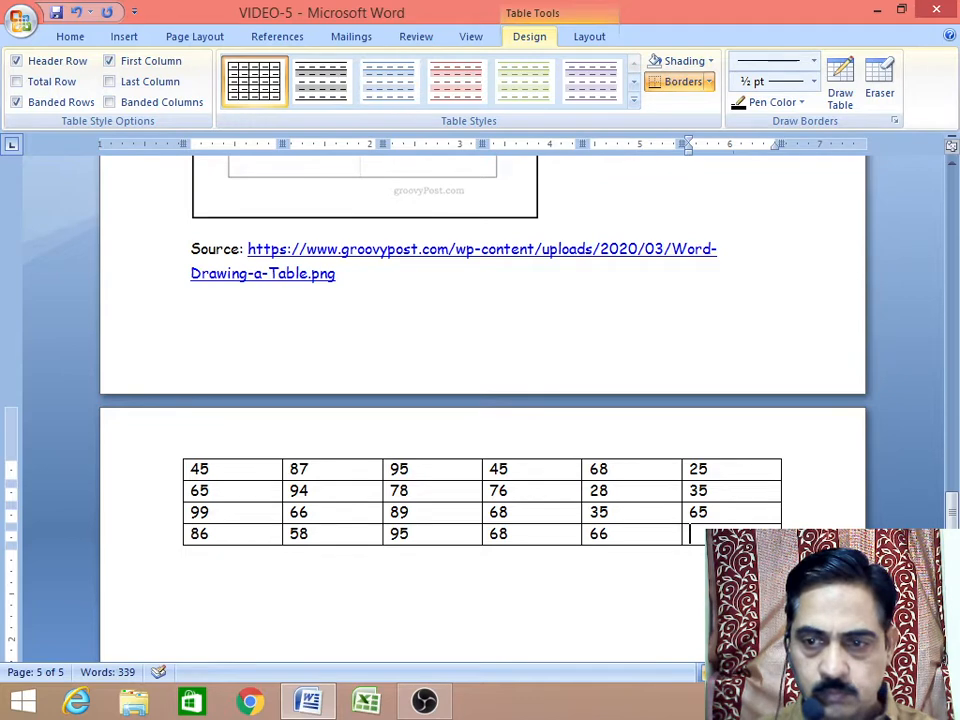
{"action": "key", "text": "Tab"}
{"action": "type", "text": "+8"}
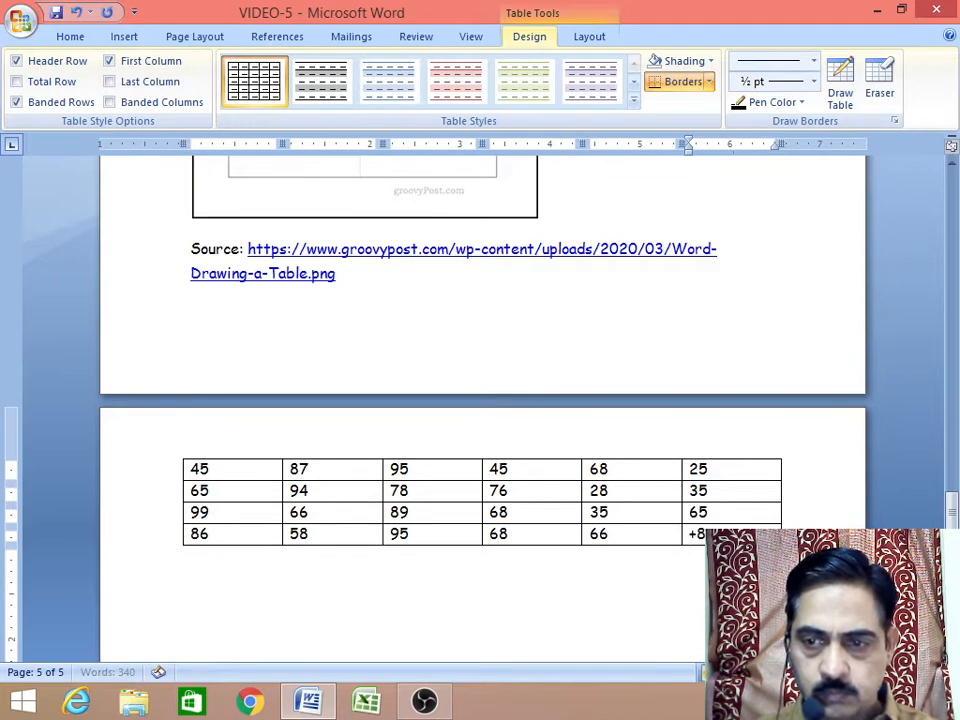
{"action": "key", "text": "BackSpace"}
{"action": "key", "text": "BackSpace"}
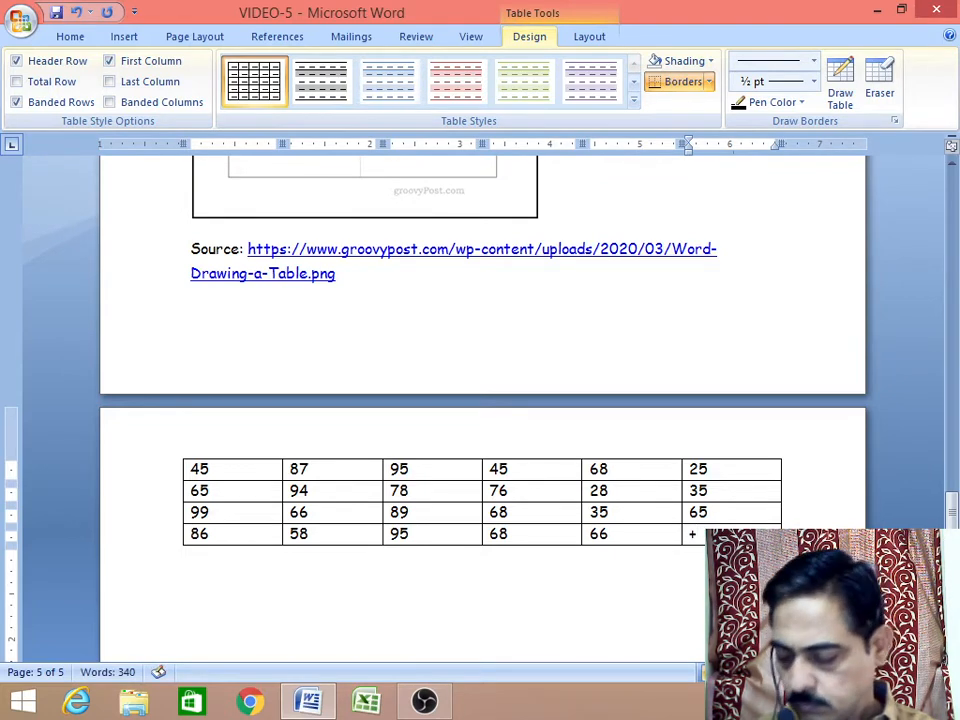
{"action": "type", "text": "95"}
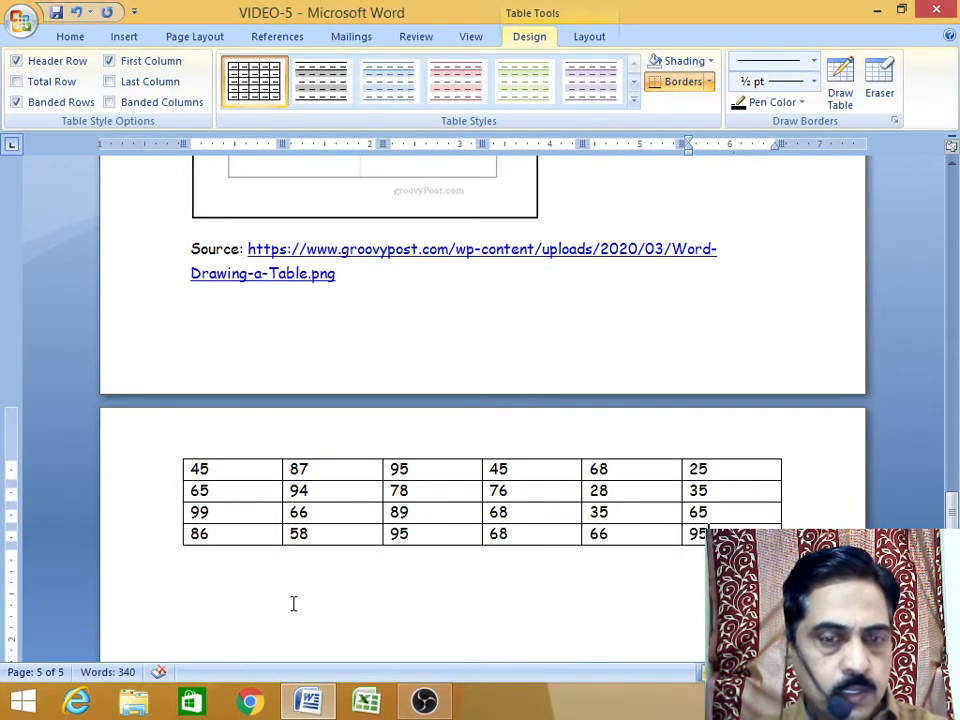
- Move through the fourth row's cells from the first to the last and append a new empty row below it
{"action": "left_click", "coordinate": [226, 534]}
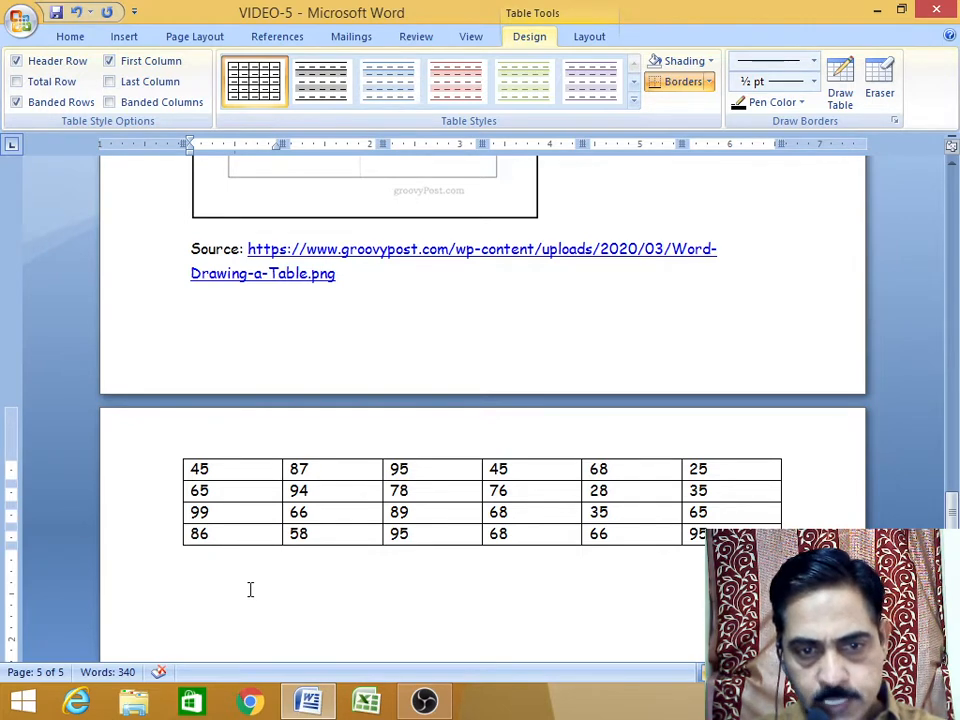
{"action": "key", "text": "Tab"}
{"action": "key", "text": "Tab"}
{"action": "key", "text": "Tab"}
{"action": "key", "text": "Tab"}
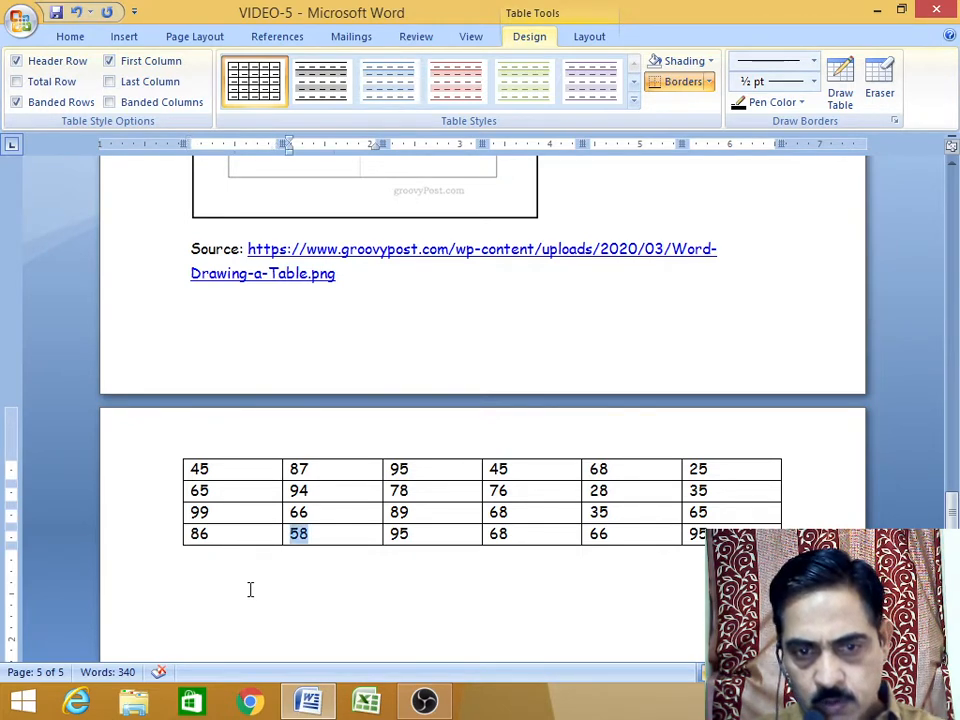
{"action": "key", "text": "Tab"}
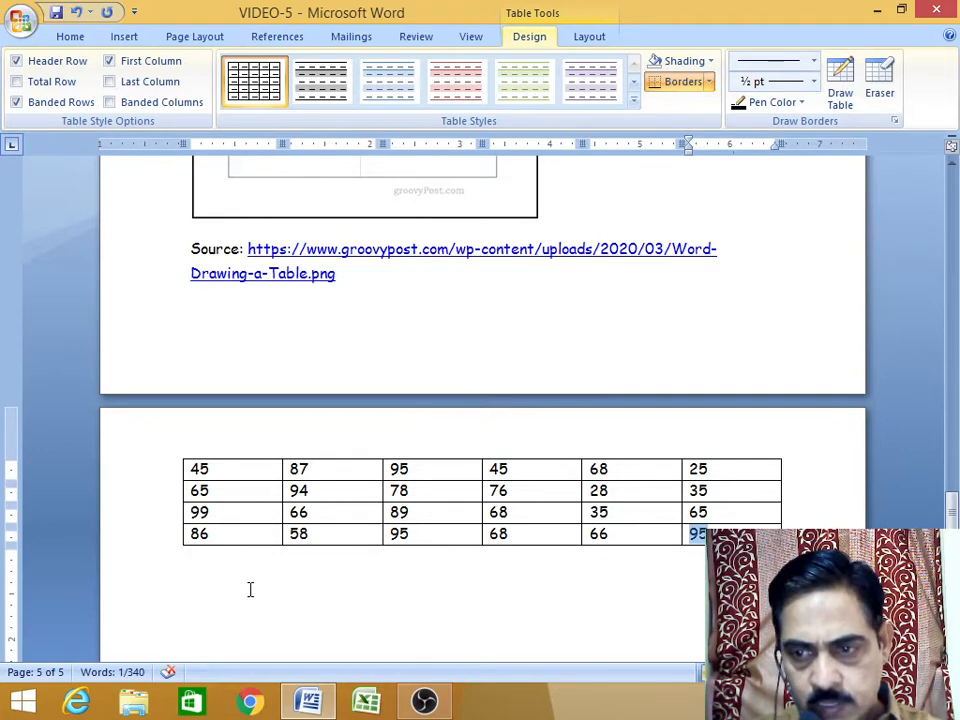
{"action": "key", "text": "Tab"}
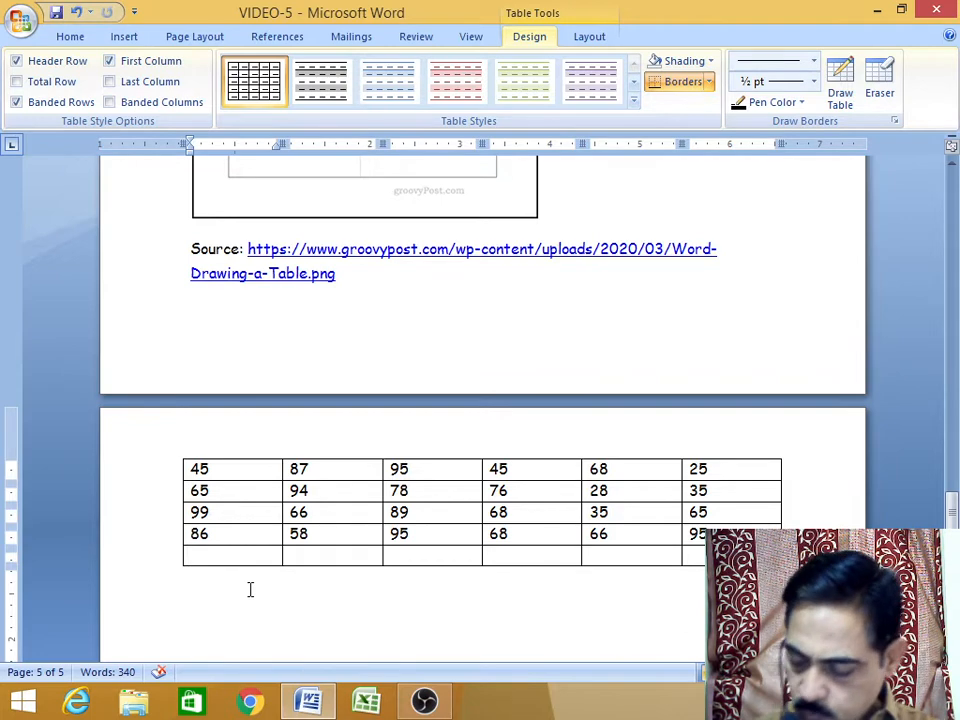
- Fill the table's fifth row with the values 87, 25, 41, 46, 85 and 76
{"action": "type", "text": "87"}
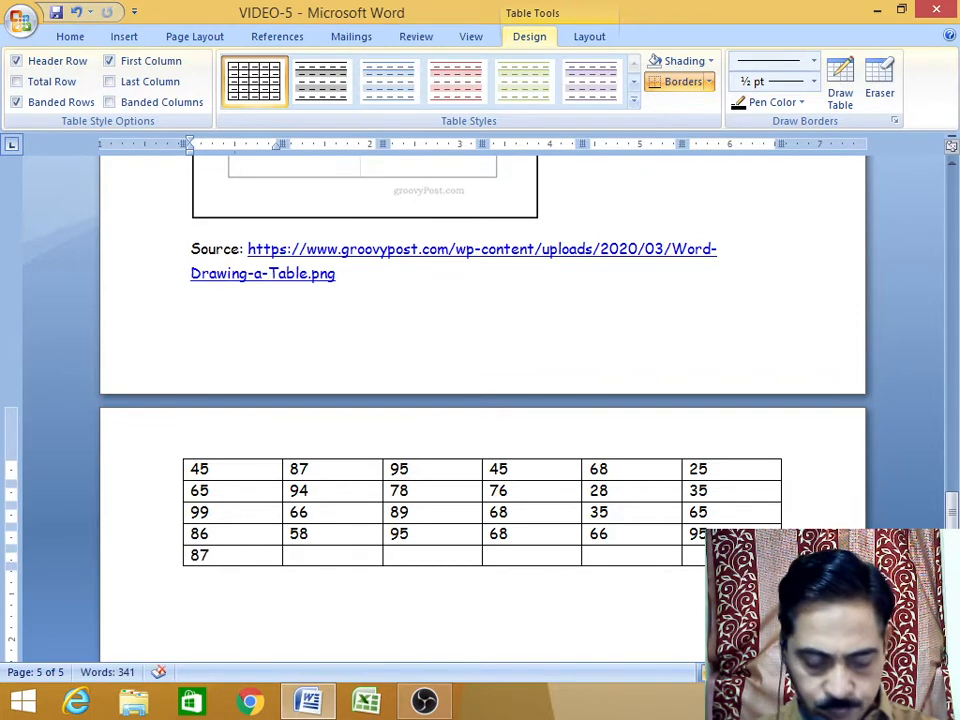
{"action": "key", "text": "Tab"}
{"action": "type", "text": "25"}
{"action": "key", "text": "Tab"}
{"action": "type", "text": "41"}
{"action": "key", "text": "Tab"}
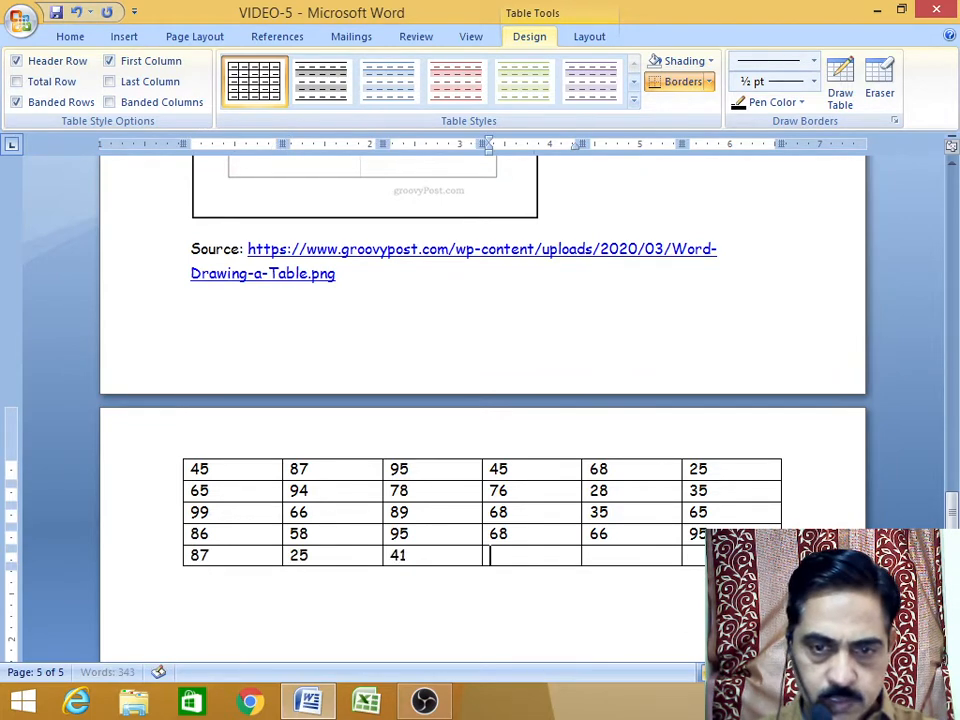
{"action": "type", "text": "46"}
{"action": "key", "text": "Tab"}
{"action": "type", "text": "85"}
{"action": "key", "text": "Tab"}
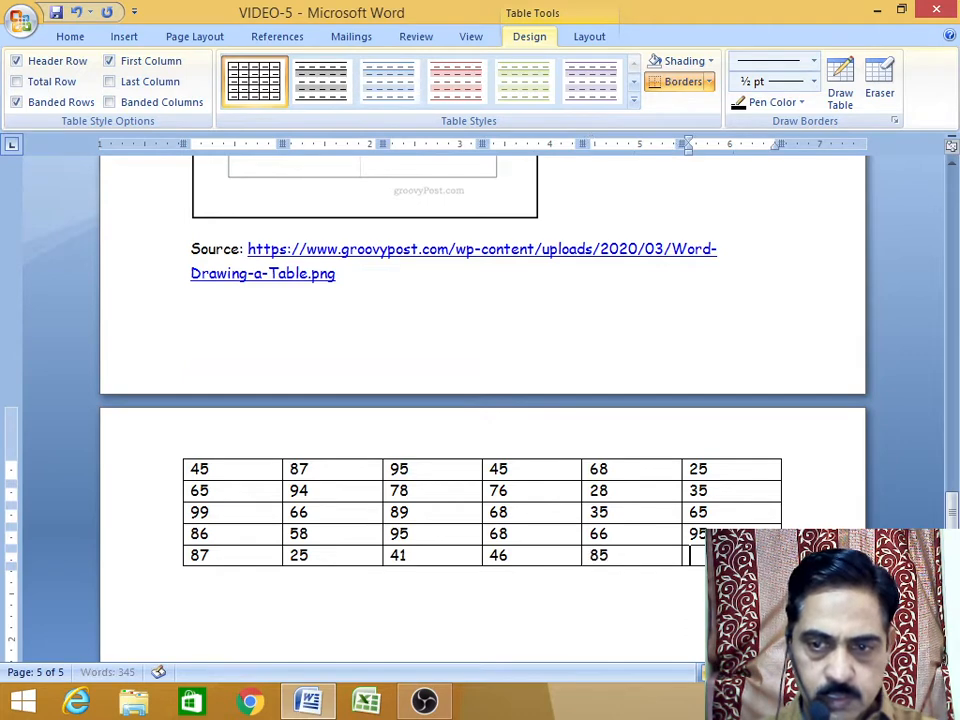
{"action": "type", "text": "76"}
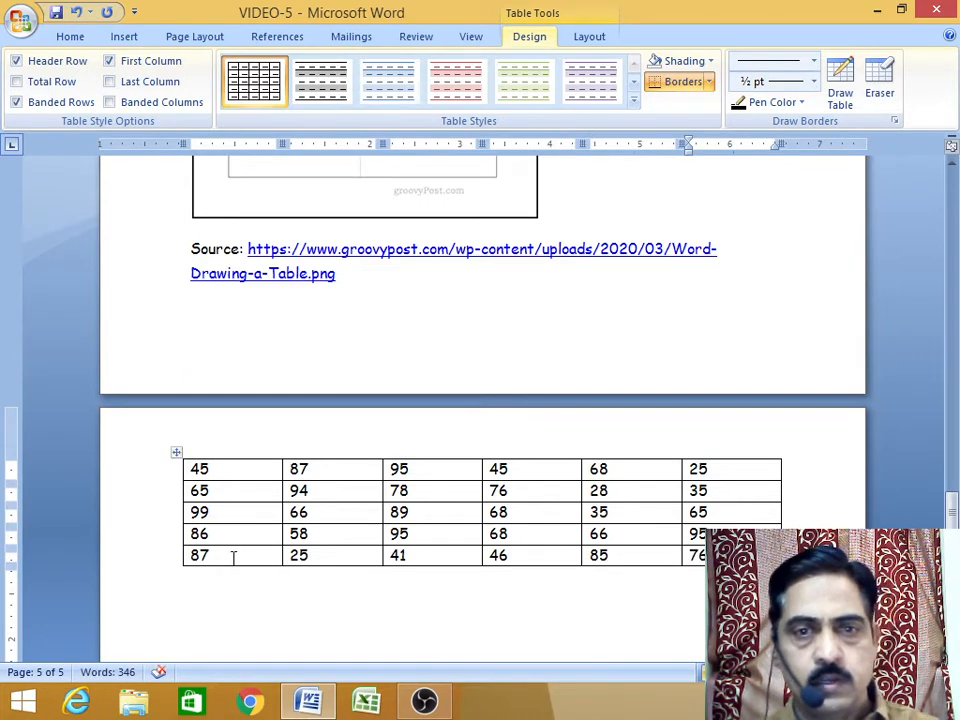
- Insert a new column to the right of the table's last column
{"action": "scroll", "coordinate": [231, 559], "scroll_direction": "up", "scroll_amount": 10}
{"action": "scroll", "coordinate": [268, 598], "scroll_direction": "up", "scroll_amount": 3}
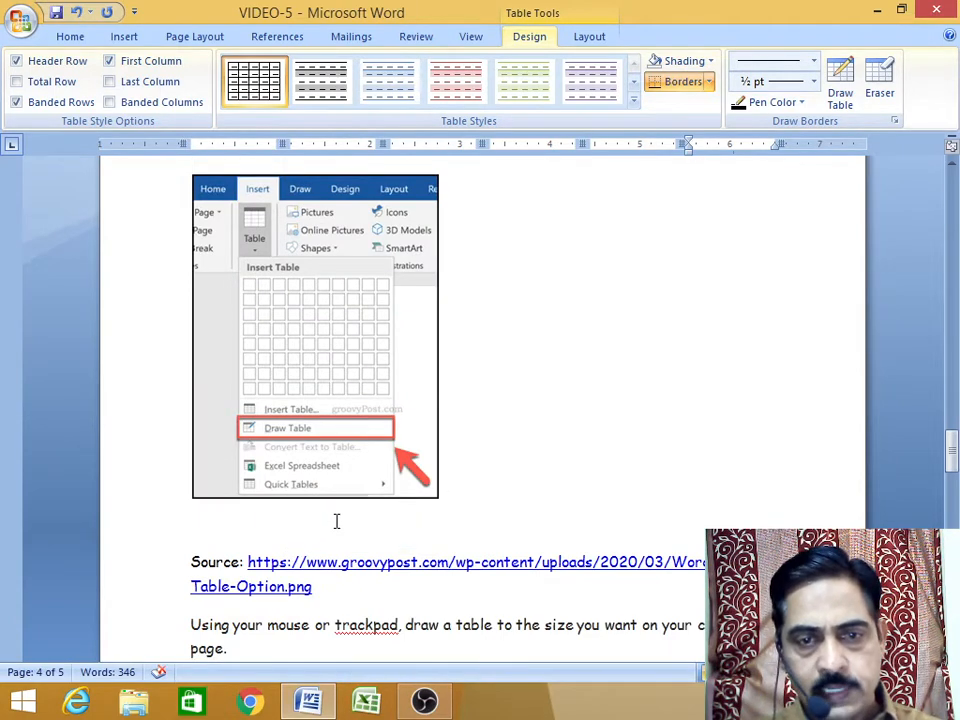
{"action": "scroll", "coordinate": [336, 521], "scroll_direction": "down", "scroll_amount": 12}
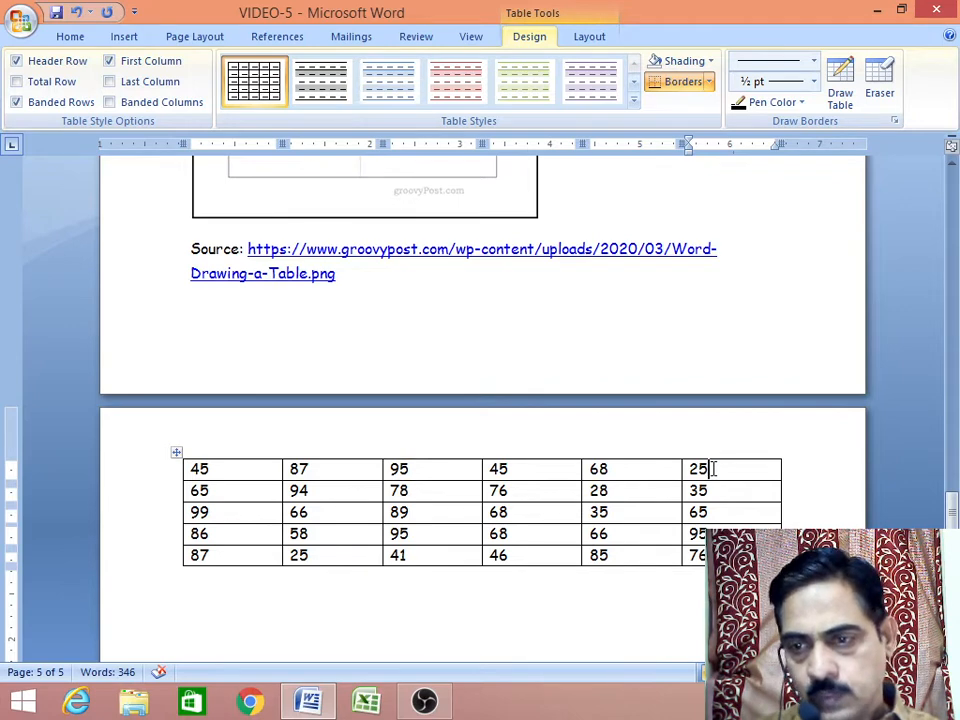
{"action": "right_click", "coordinate": [714, 470]}
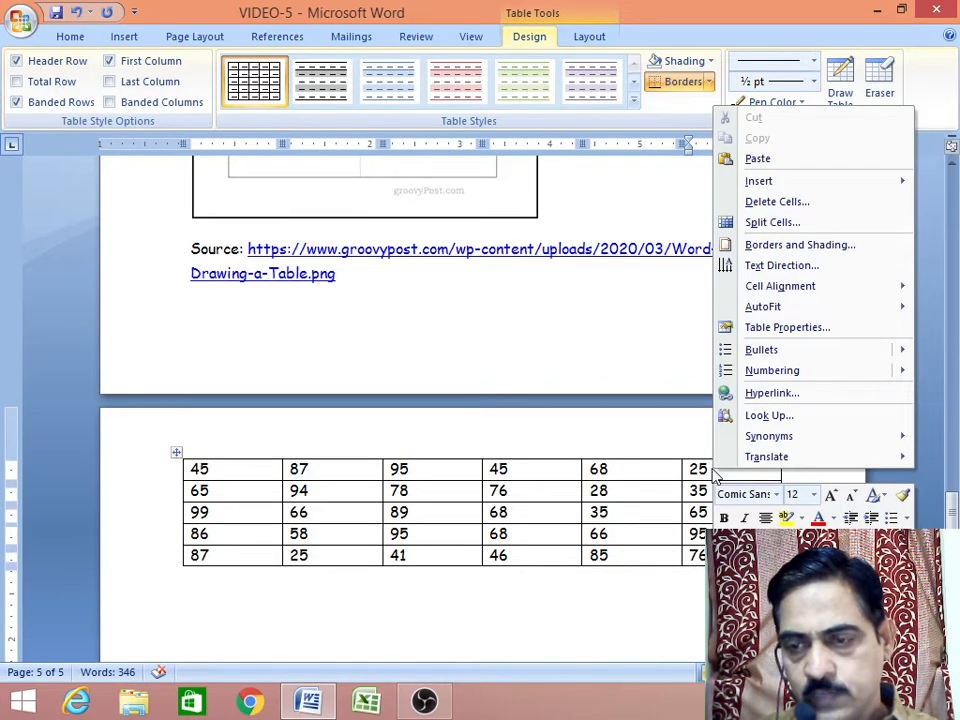
{"action": "mouse_move", "coordinate": [766, 184]}
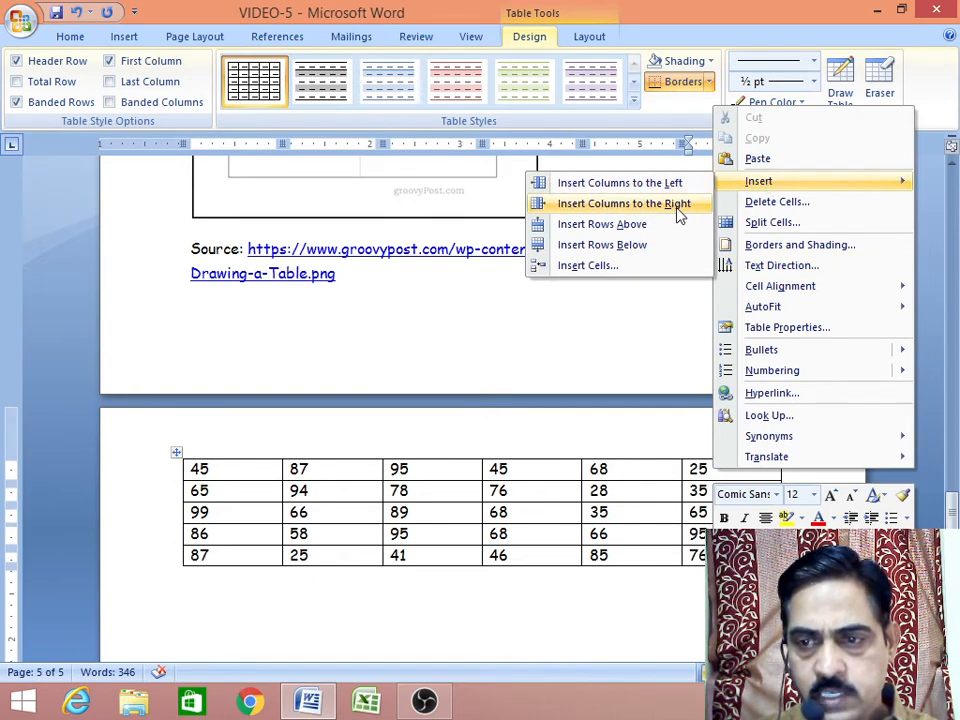
{"action": "left_click", "coordinate": [677, 205]}
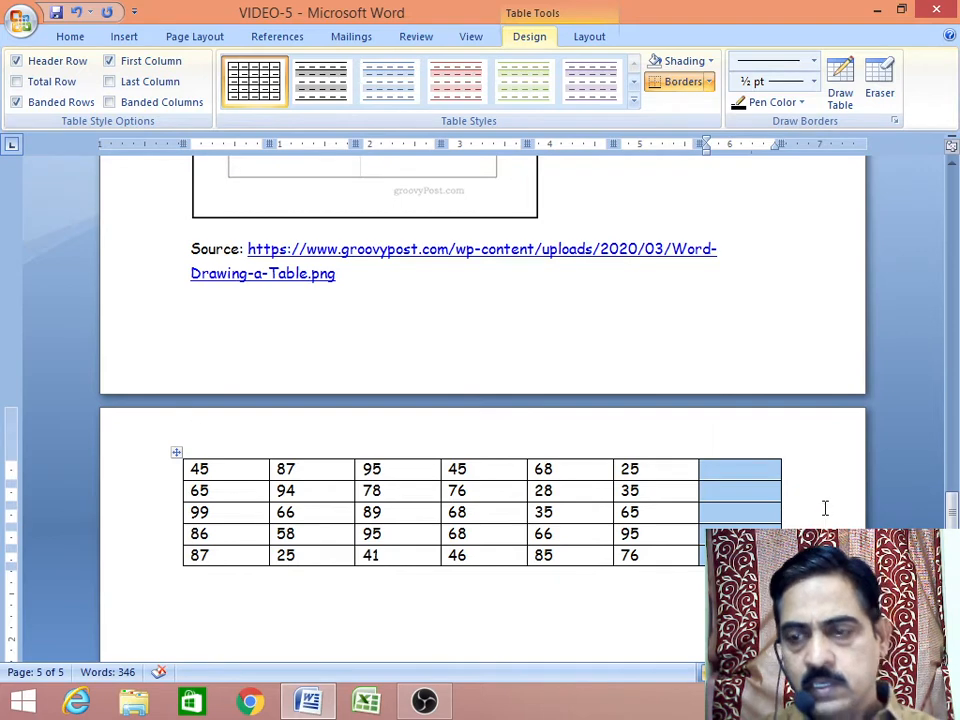
{"action": "left_click", "coordinate": [746, 516]}
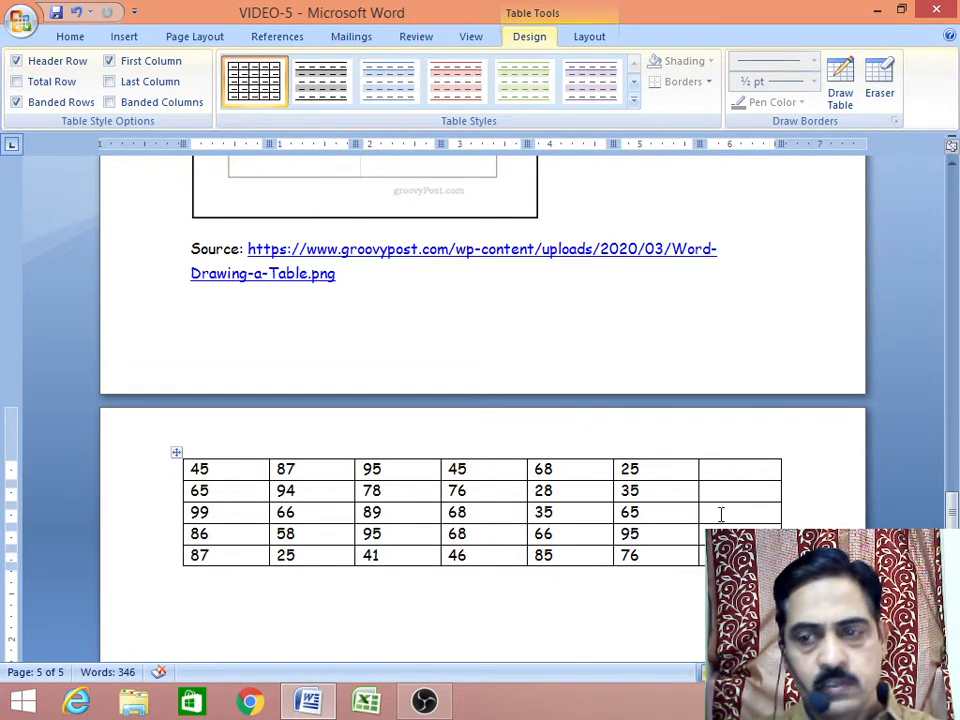
- Fill the new last column from the first row downward, with 36, 56 and 52 in the first three rows
{"action": "left_click", "coordinate": [722, 472]}
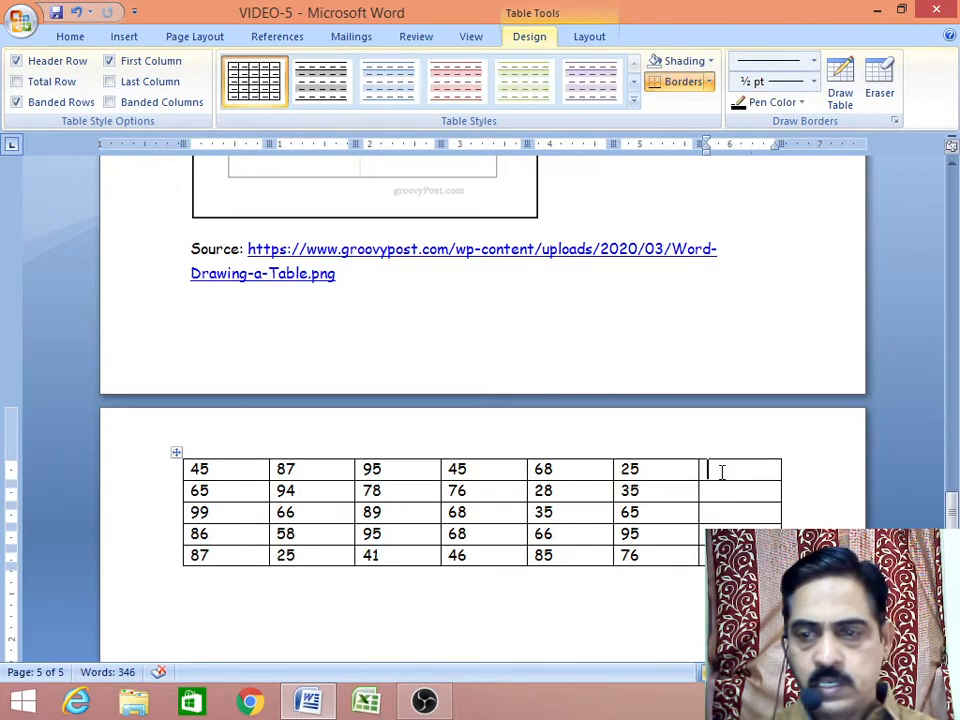
{"action": "type", "text": "36"}
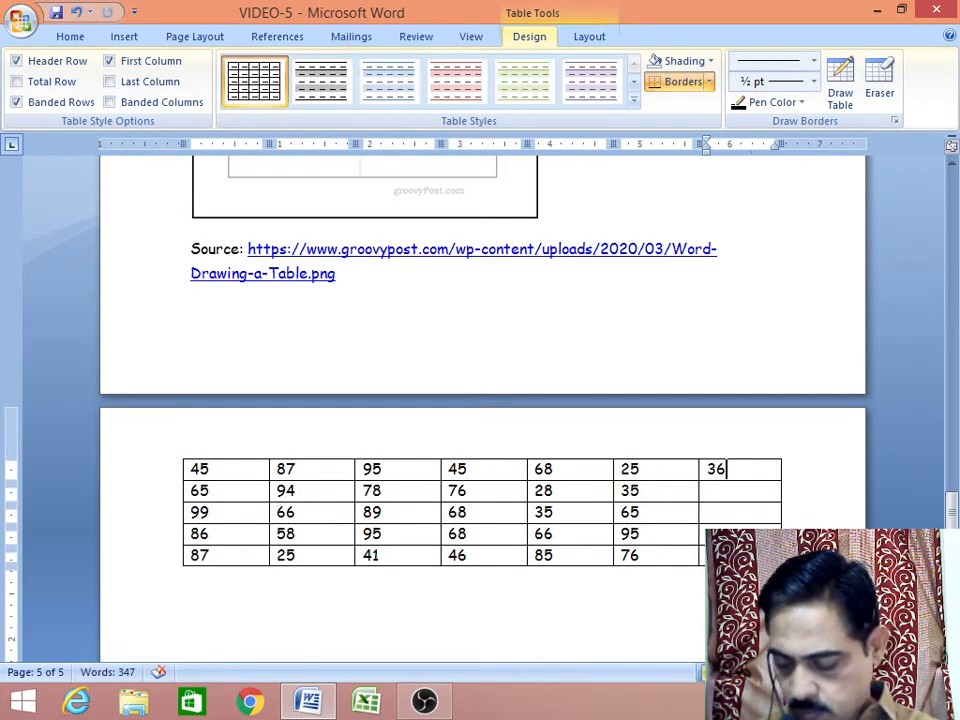
{"action": "key", "text": "Down"}
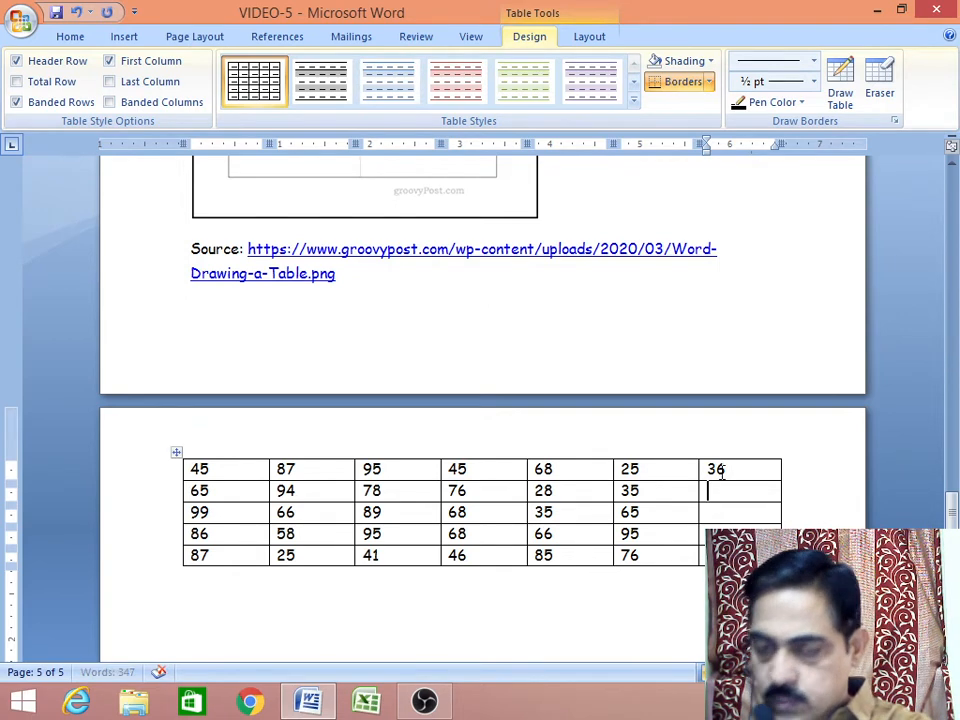
{"action": "type", "text": "56"}
{"action": "key", "text": "Down"}
{"action": "type", "text": "52"}
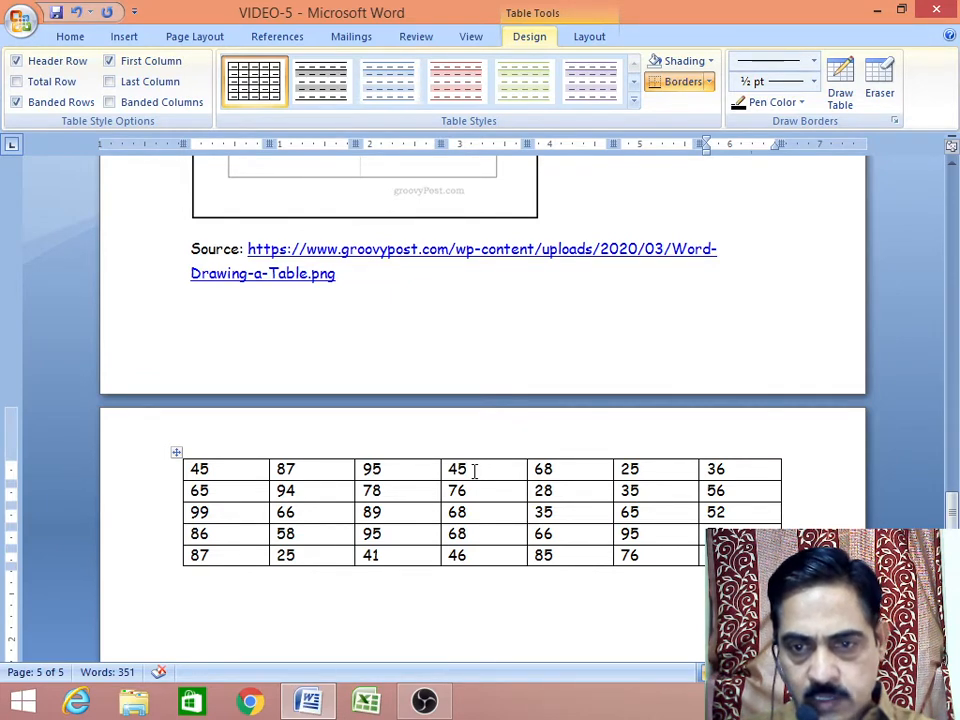
- Insert a new column to the left of the table's fourth column, the one starting with 45
{"action": "left_click", "coordinate": [472, 470]}
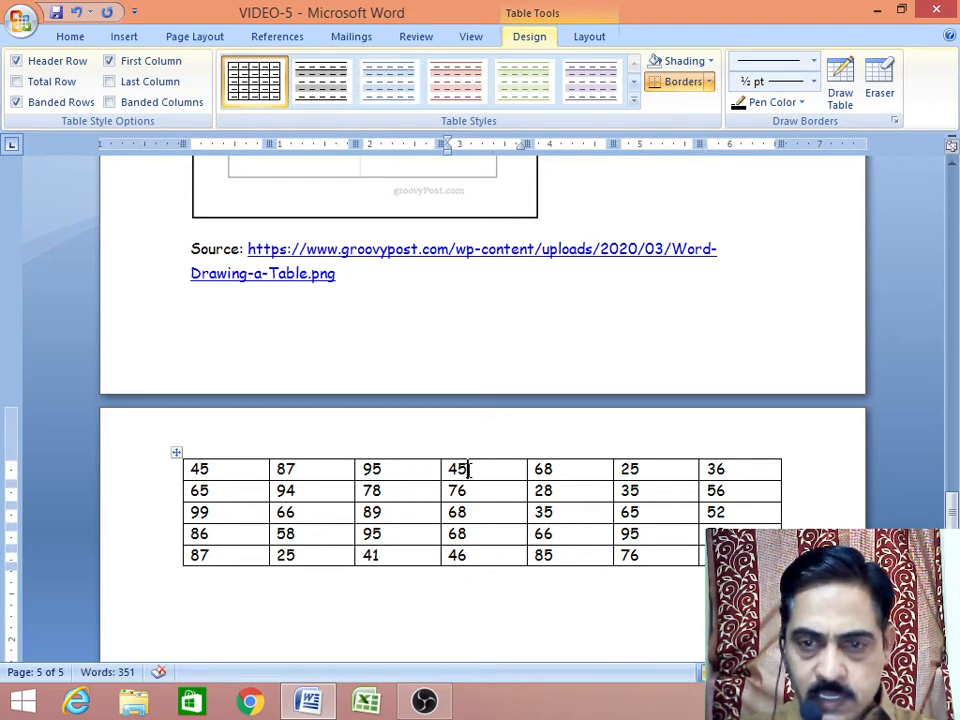
{"action": "right_click", "coordinate": [467, 469]}
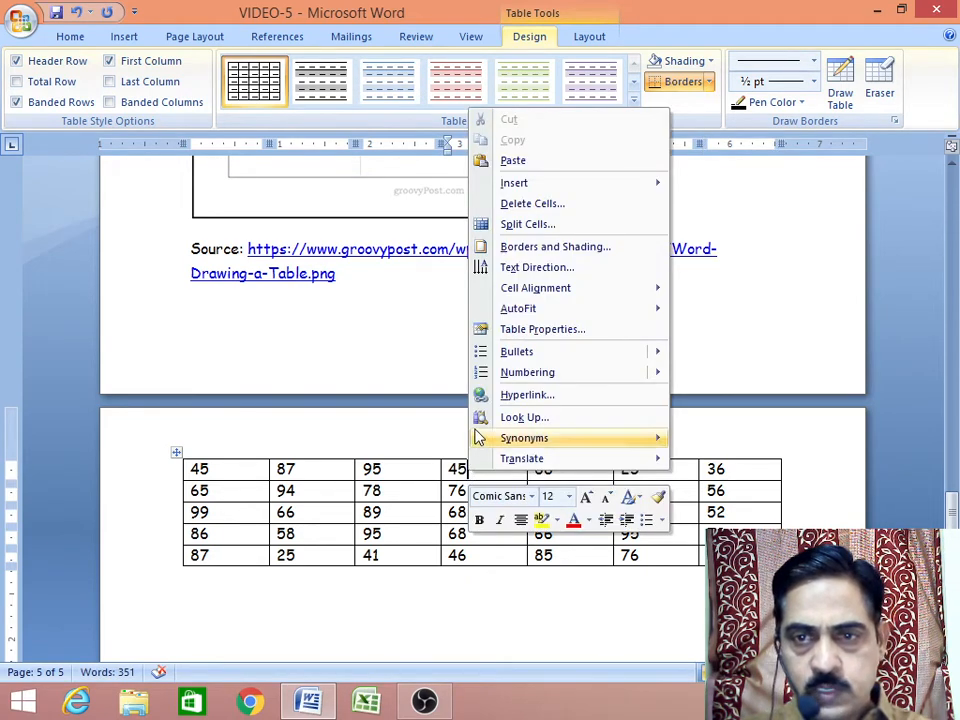
{"action": "mouse_move", "coordinate": [514, 189]}
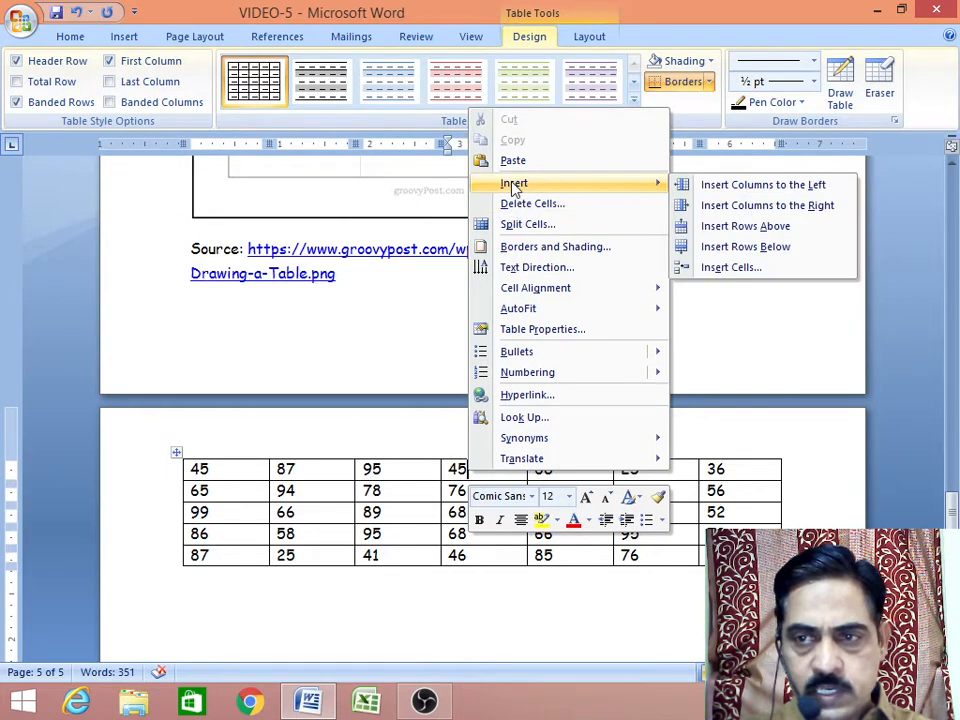
{"action": "left_click", "coordinate": [697, 195]}
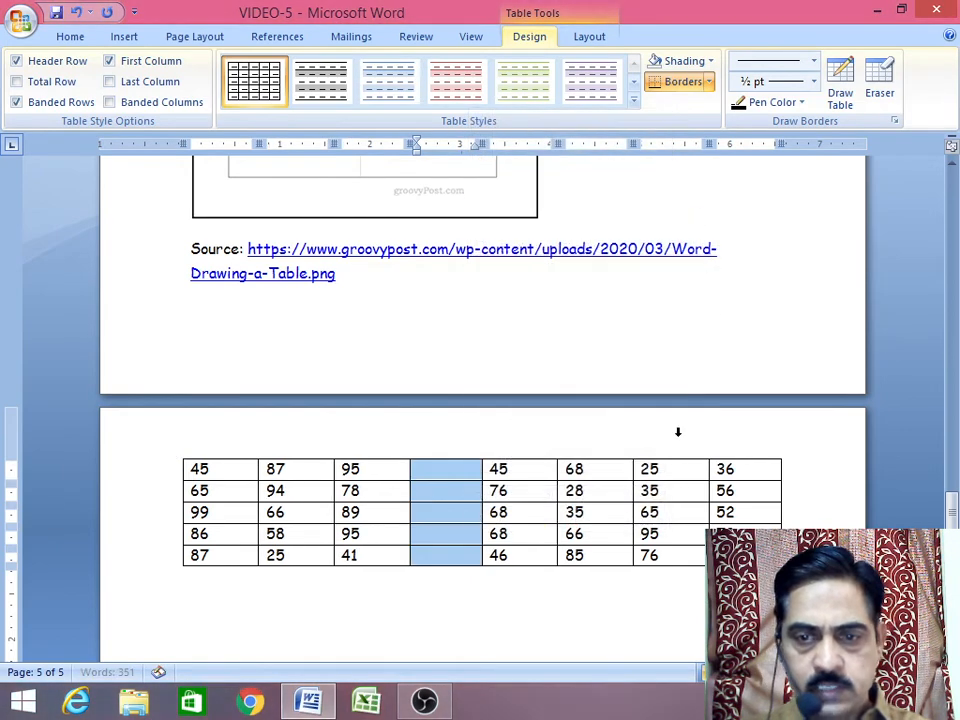
{"action": "left_click", "coordinate": [473, 628]}
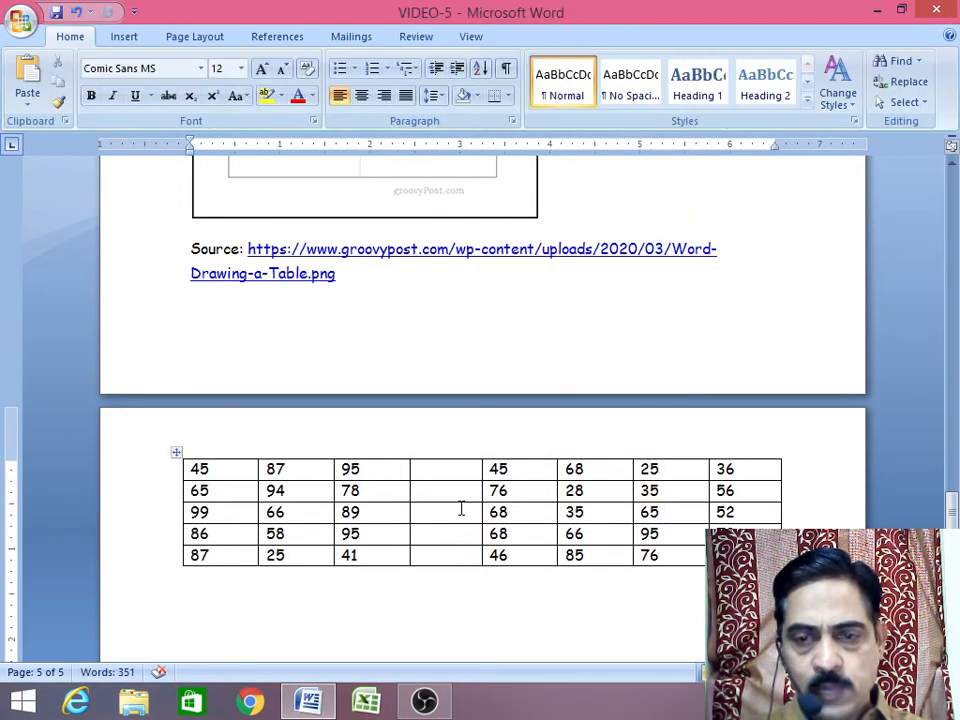
- Apply red text highlighting to the empty fourth column and place the cursor in its first cell
{"action": "left_click", "coordinate": [457, 468]}
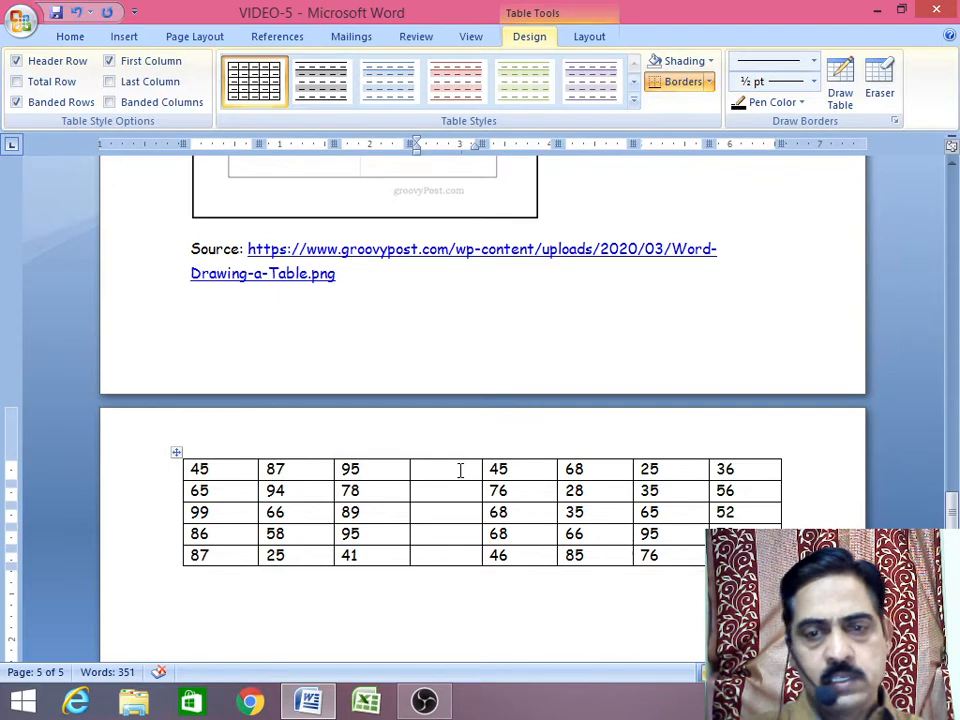
{"action": "left_click", "coordinate": [72, 37]}
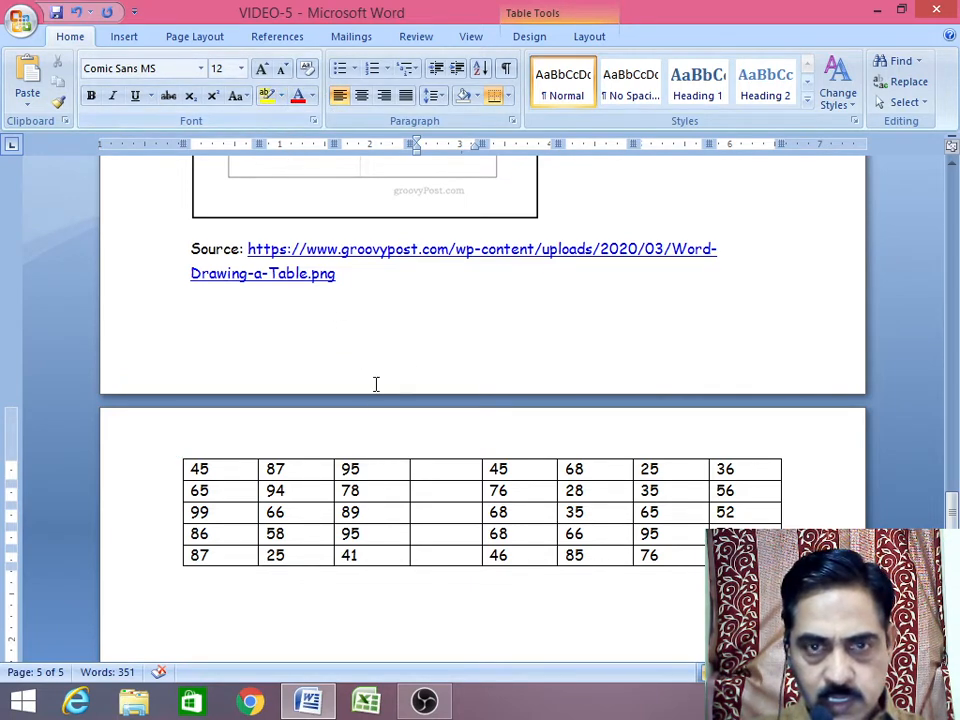
{"action": "left_click_drag", "start_coordinate": [460, 474], "coordinate": [459, 546]}
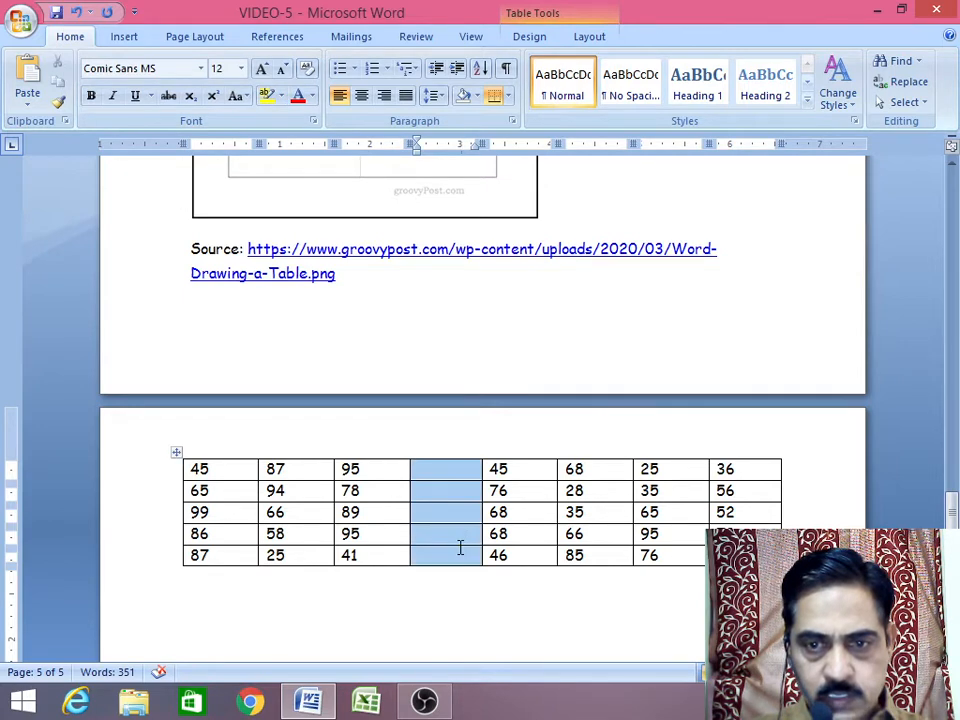
{"action": "left_click", "coordinate": [281, 97]}
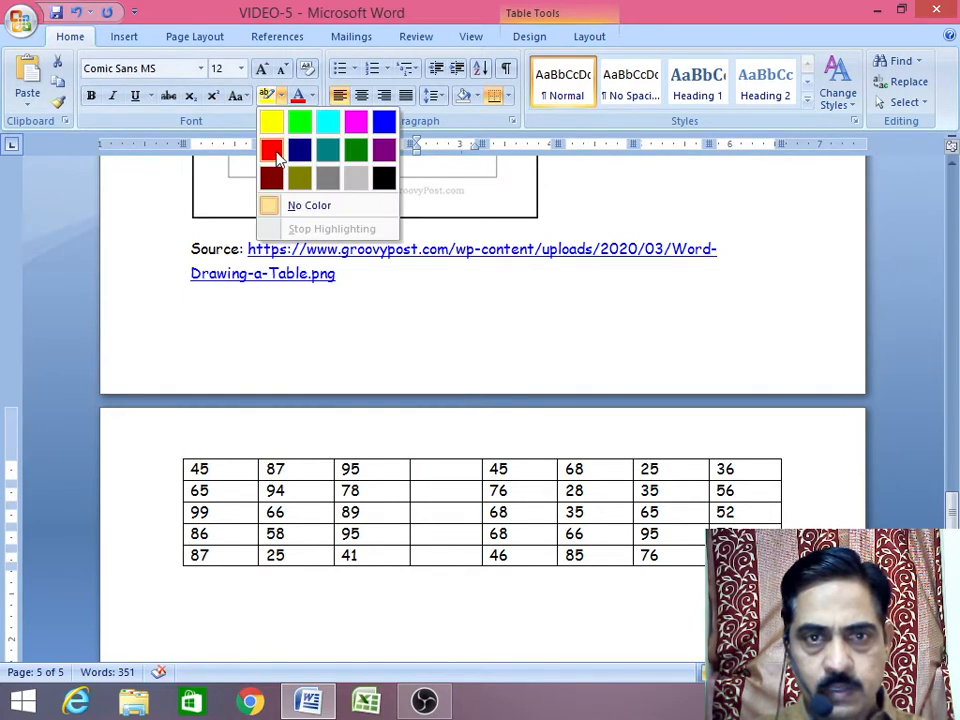
{"action": "left_click", "coordinate": [272, 152]}
{"action": "left_click", "coordinate": [470, 615]}
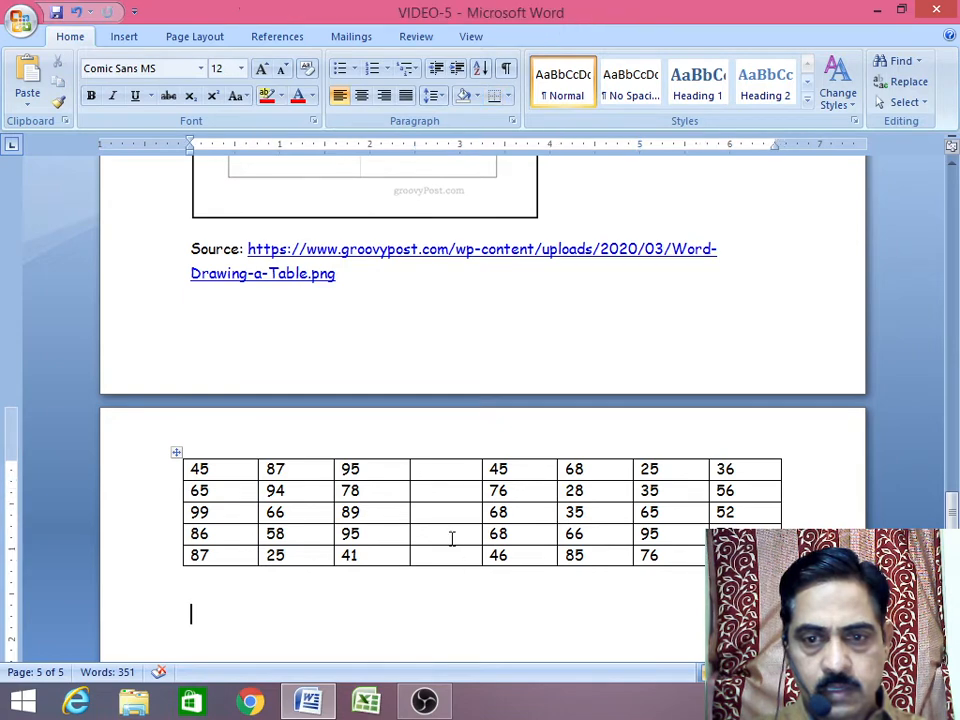
{"action": "left_click", "coordinate": [432, 474]}
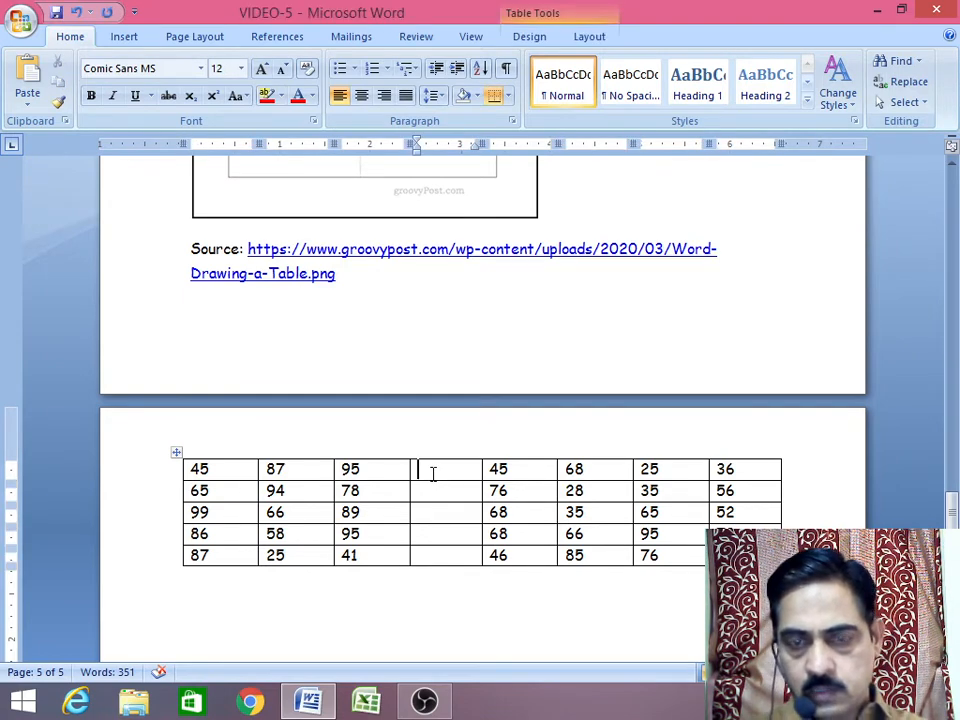
- Enter 32 in the first cell of the highlighted fourth column
{"action": "type", "text": "32"}
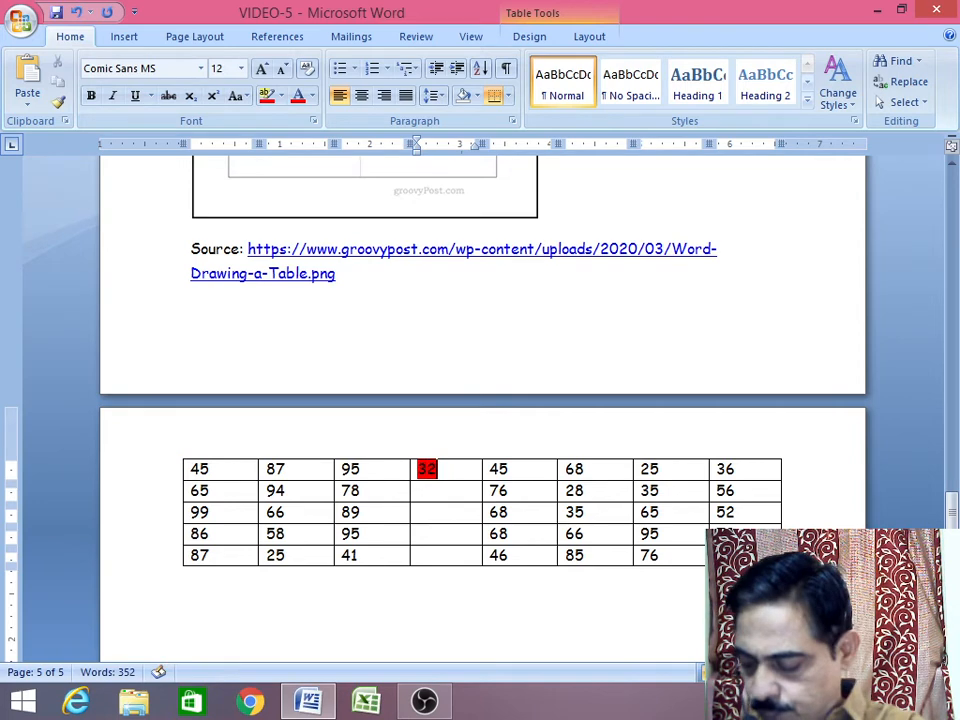
{"action": "key", "text": "Right"}
{"action": "type", "text": "84"}
{"action": "key", "text": "Right"}
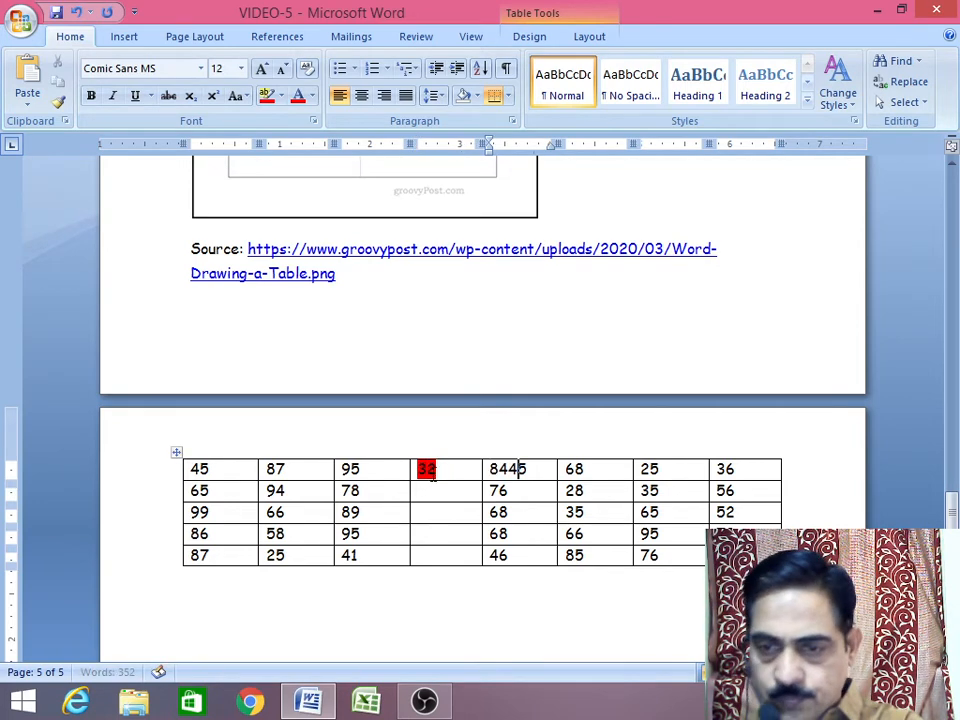
{"action": "type", "text": "7"}
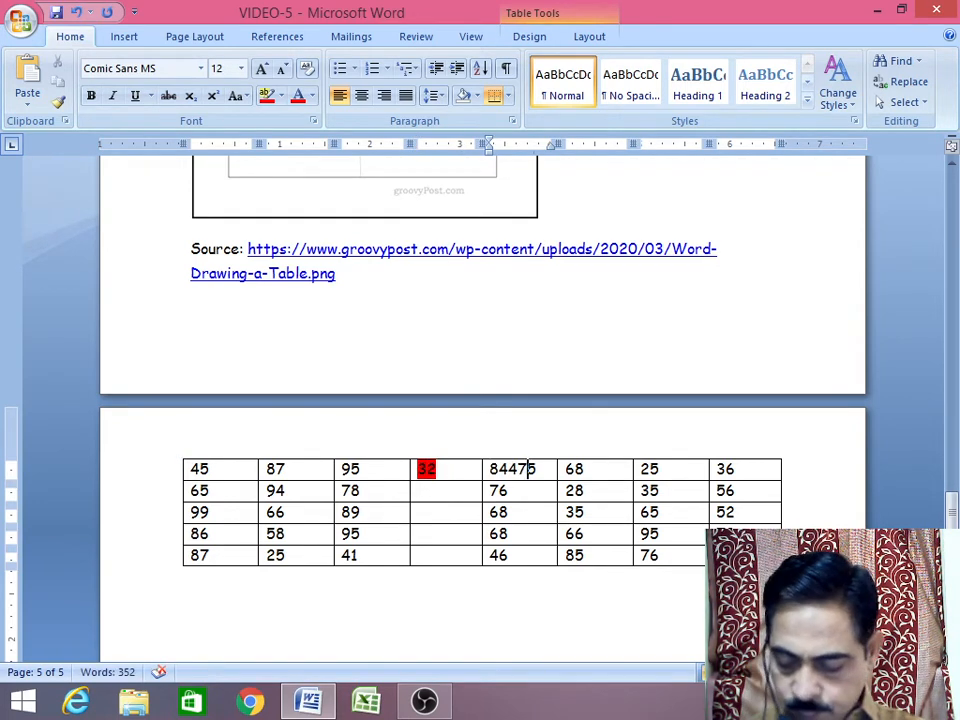
{"action": "key", "text": "BackSpace"}
{"action": "key", "text": "BackSpace"}
{"action": "key", "text": "BackSpace"}
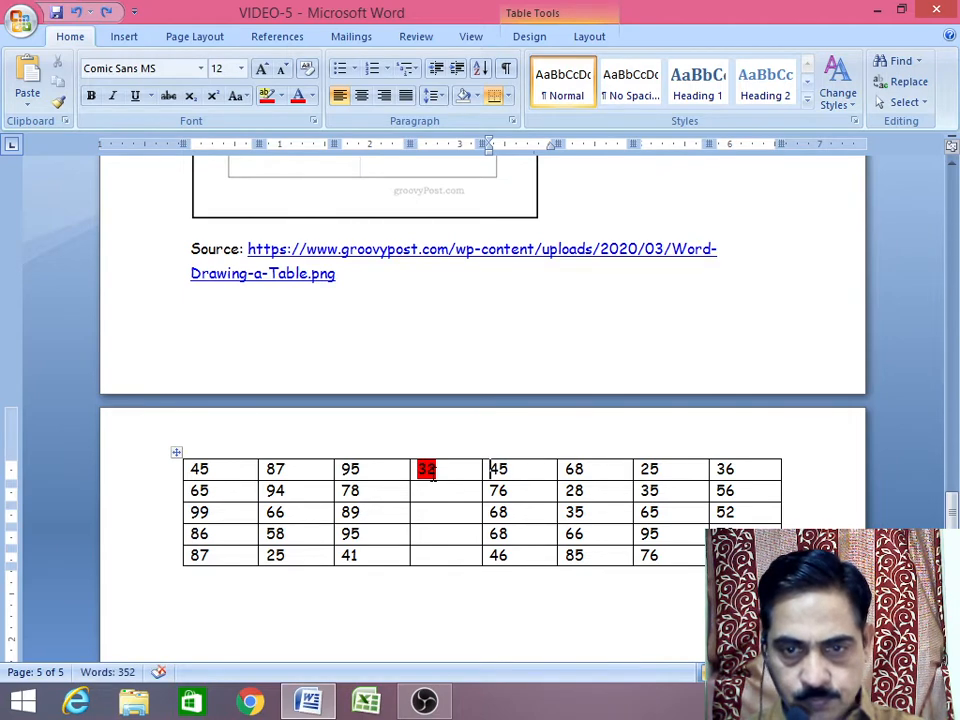
- Fill the remaining cells of the highlighted fourth column downward with 35, 26, 96 and 46, and place the cursor below the table
{"action": "left_click", "coordinate": [442, 492]}
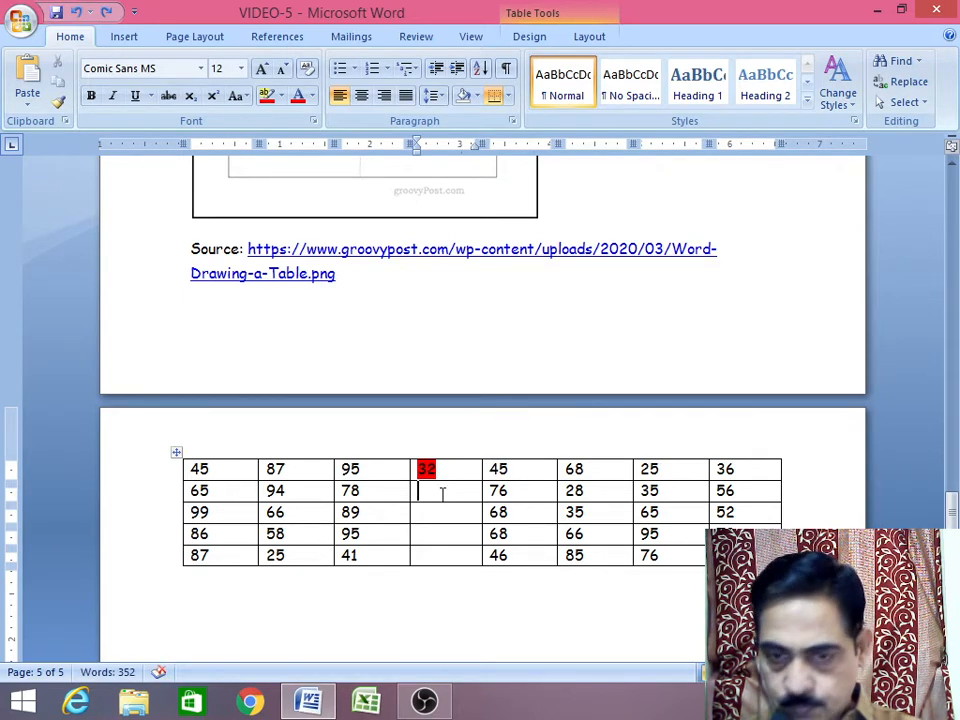
{"action": "type", "text": "35"}
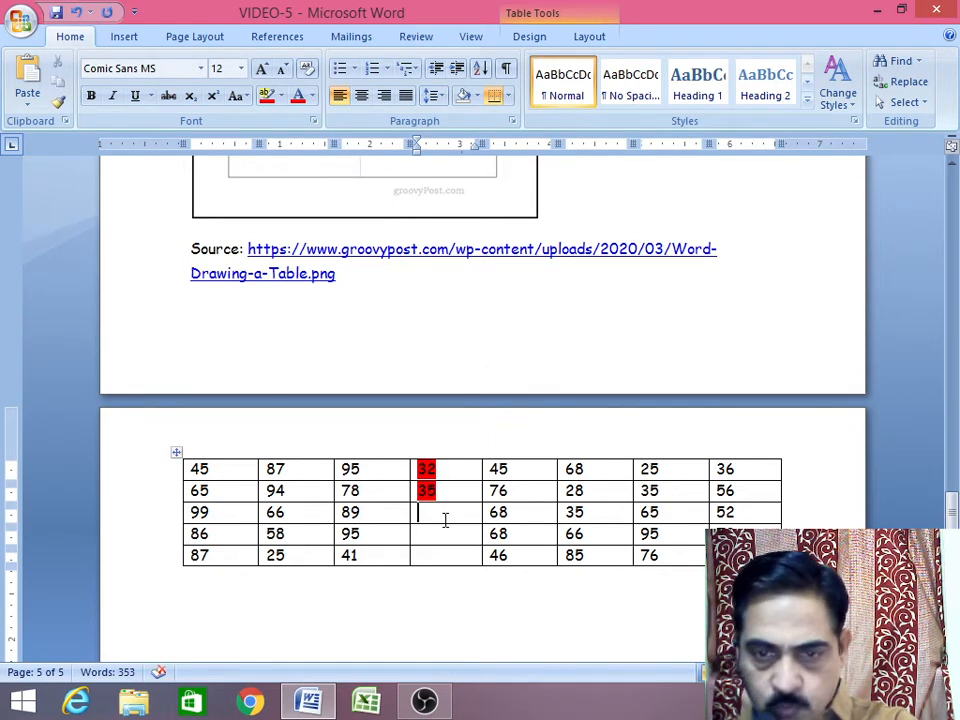
{"action": "type", "text": "26"}
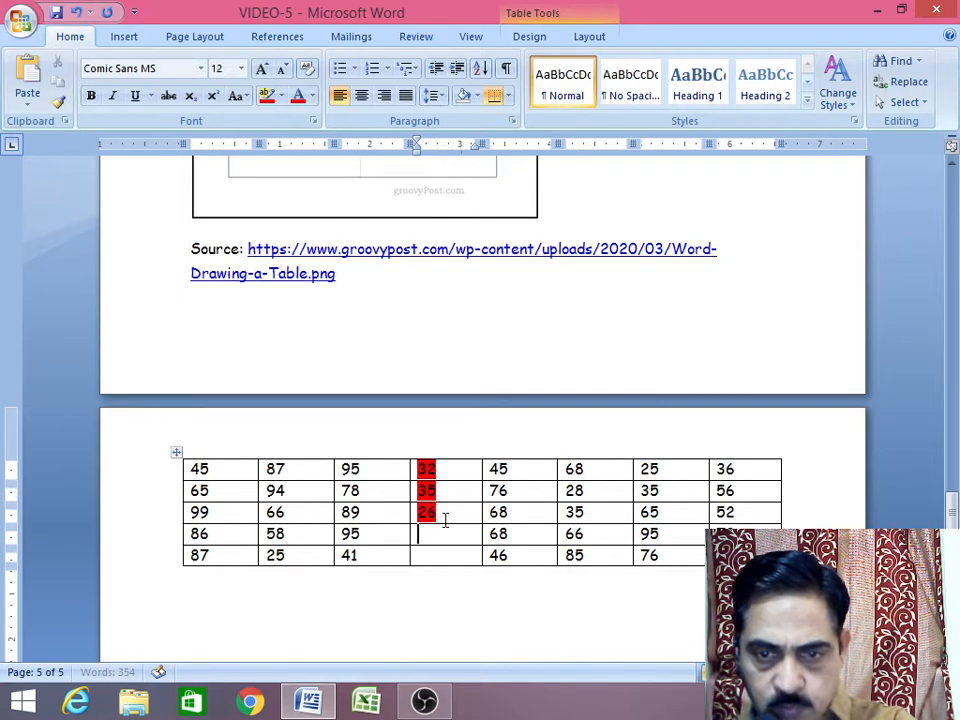
{"action": "key", "text": "Down"}
{"action": "type", "text": "96"}
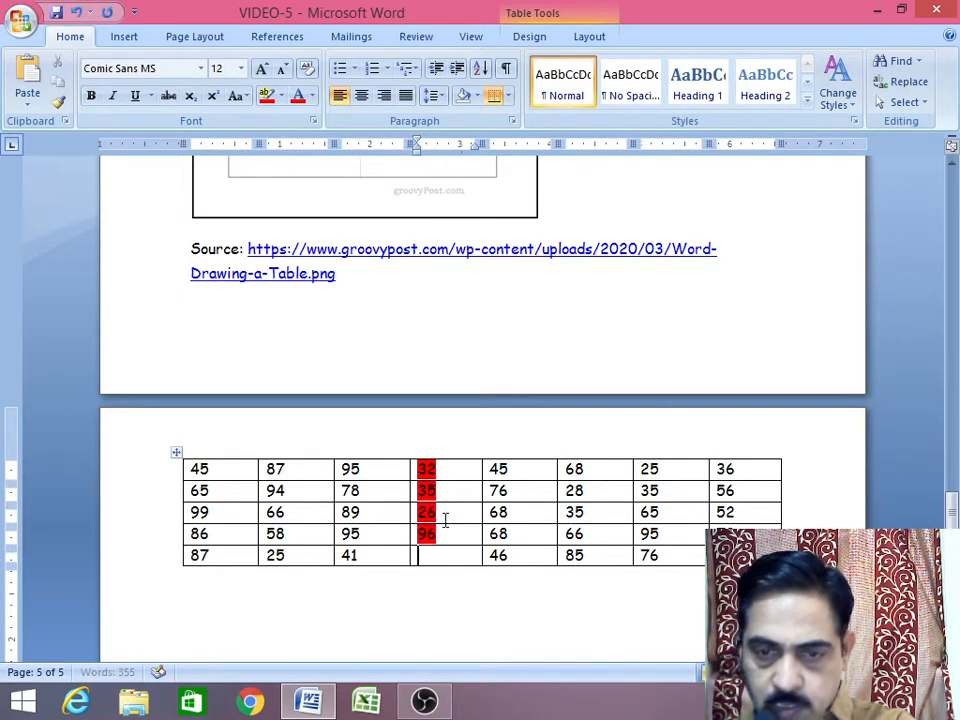
{"action": "key", "text": "Down"}
{"action": "type", "text": "46"}
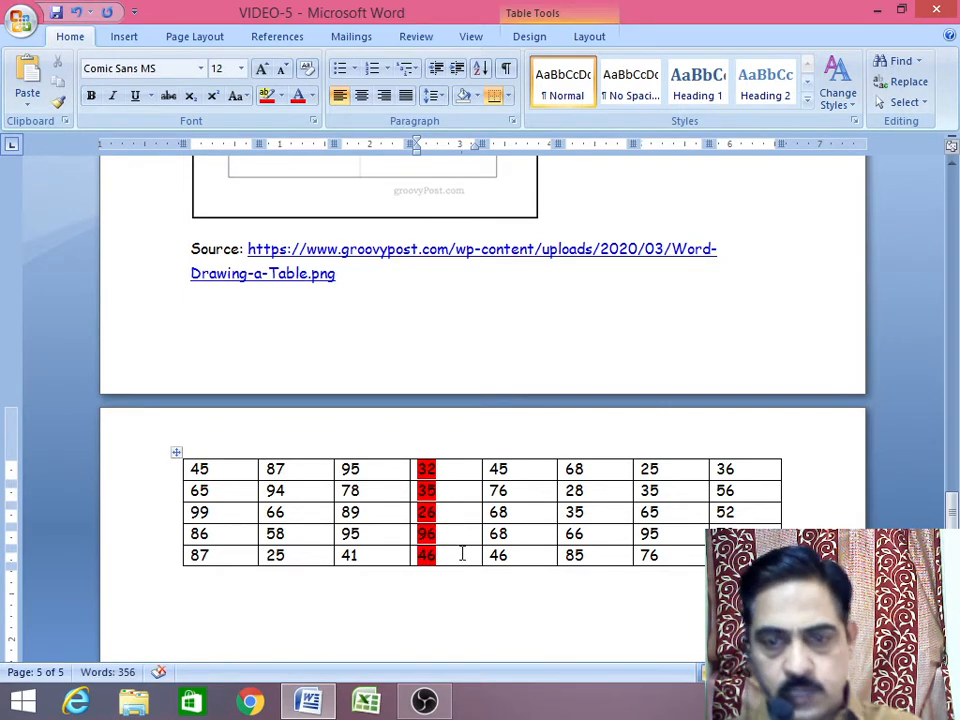
{"action": "left_click", "coordinate": [462, 618]}
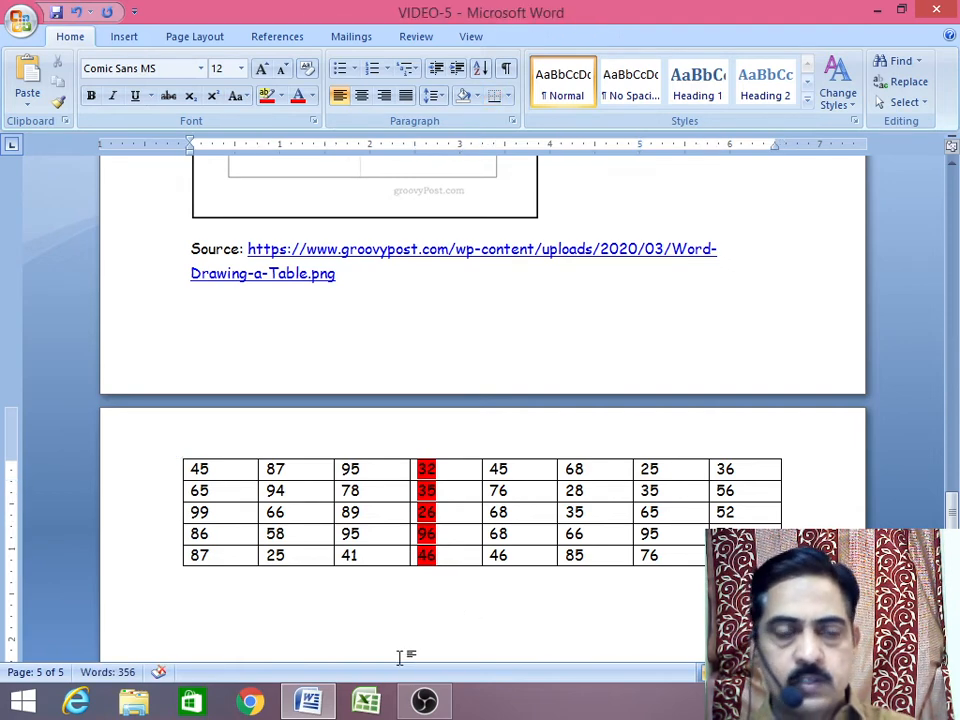
- Review the document's Draw Table instructions and illustrations on page 4, and return to the number table
{"action": "scroll", "coordinate": [384, 643], "scroll_direction": "up", "scroll_amount": 3}
{"action": "scroll", "coordinate": [384, 643], "scroll_direction": "down", "scroll_amount": 6}
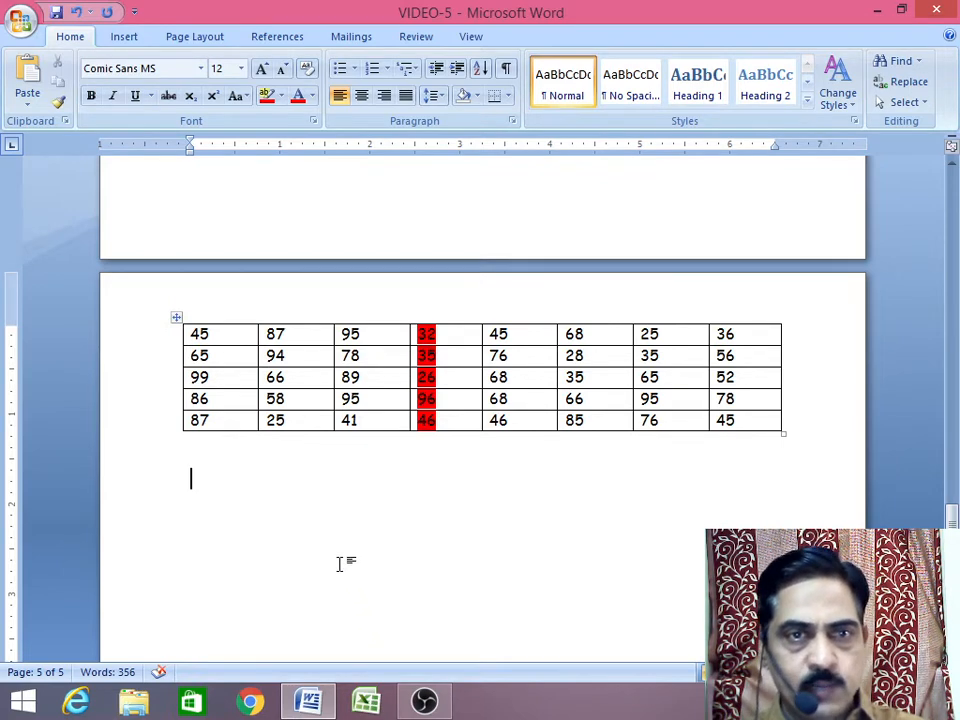
{"action": "scroll", "coordinate": [339, 563], "scroll_direction": "up", "scroll_amount": 8}
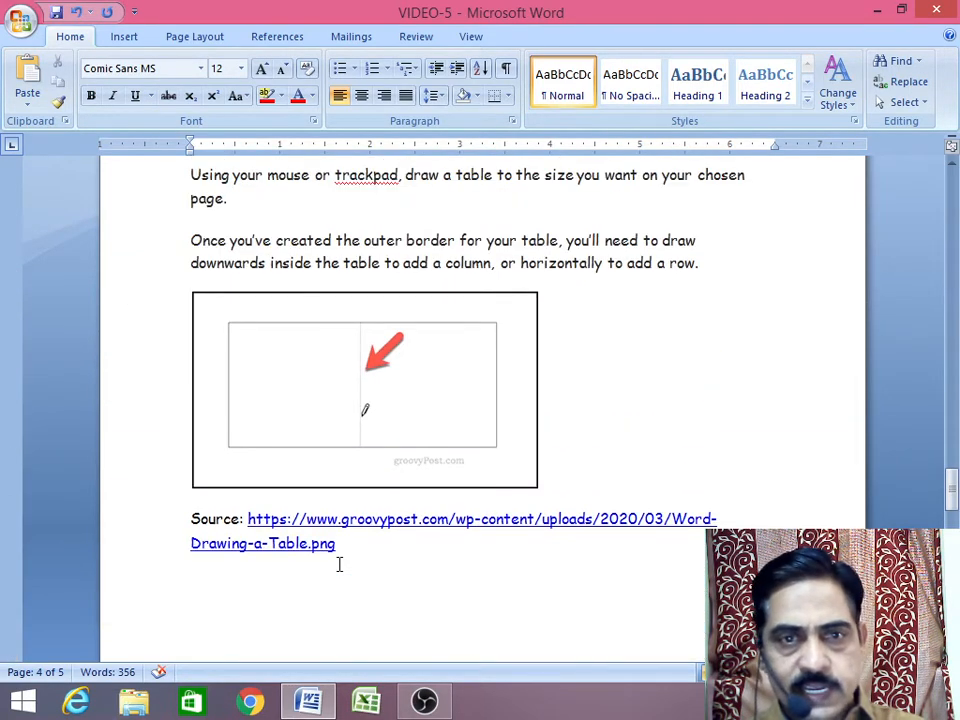
{"action": "scroll", "coordinate": [339, 563], "scroll_direction": "up", "scroll_amount": 8}
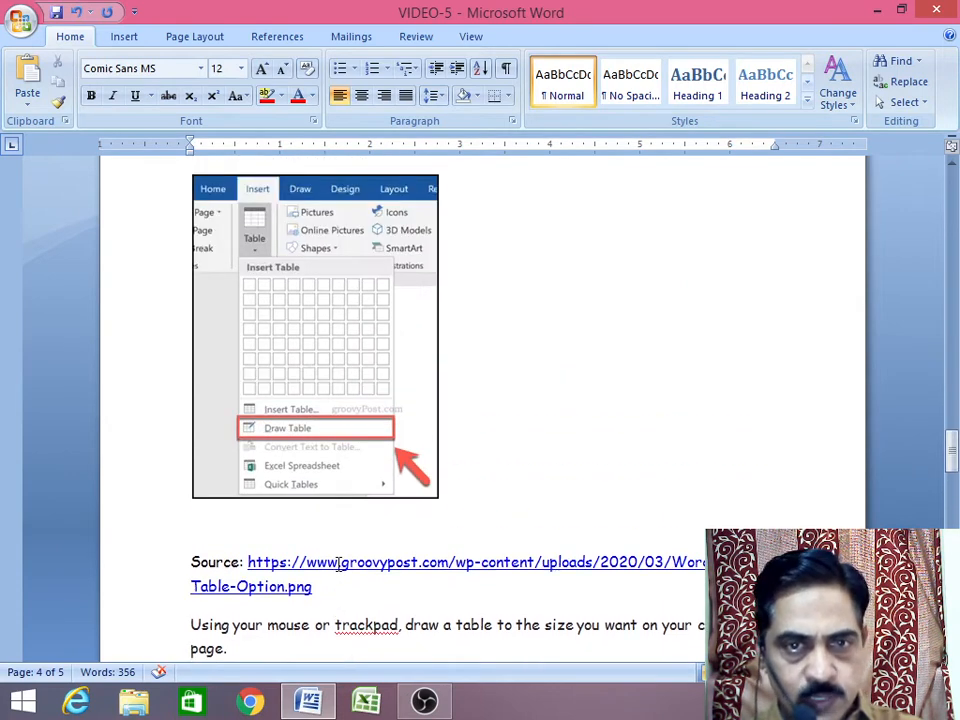
{"action": "scroll", "coordinate": [339, 563], "scroll_direction": "up", "scroll_amount": 6}
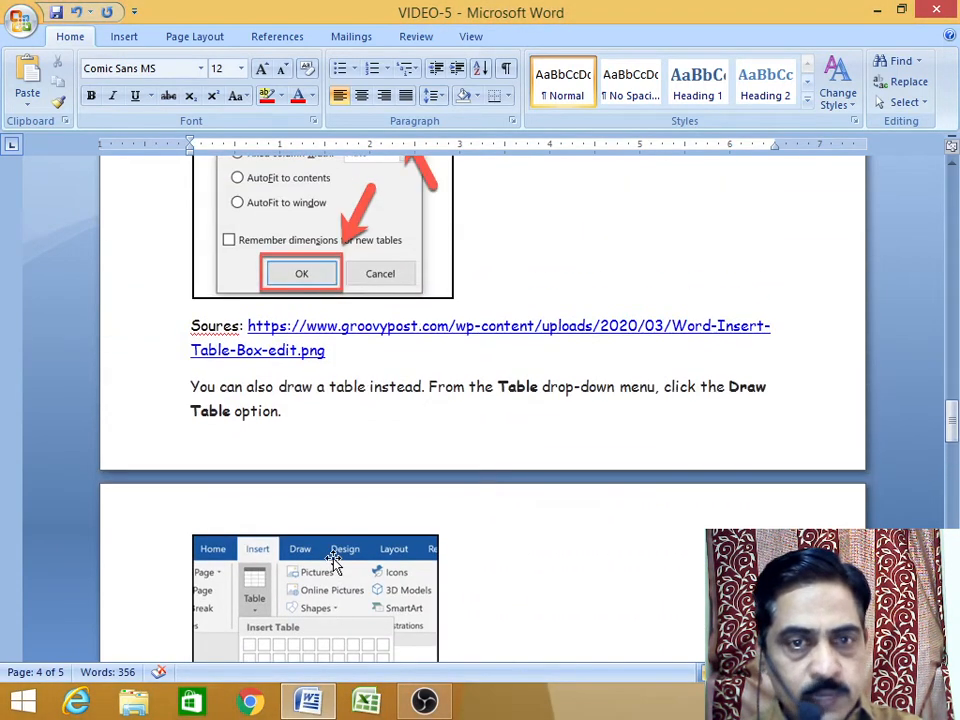
{"action": "scroll", "coordinate": [335, 563], "scroll_direction": "down", "scroll_amount": 8}
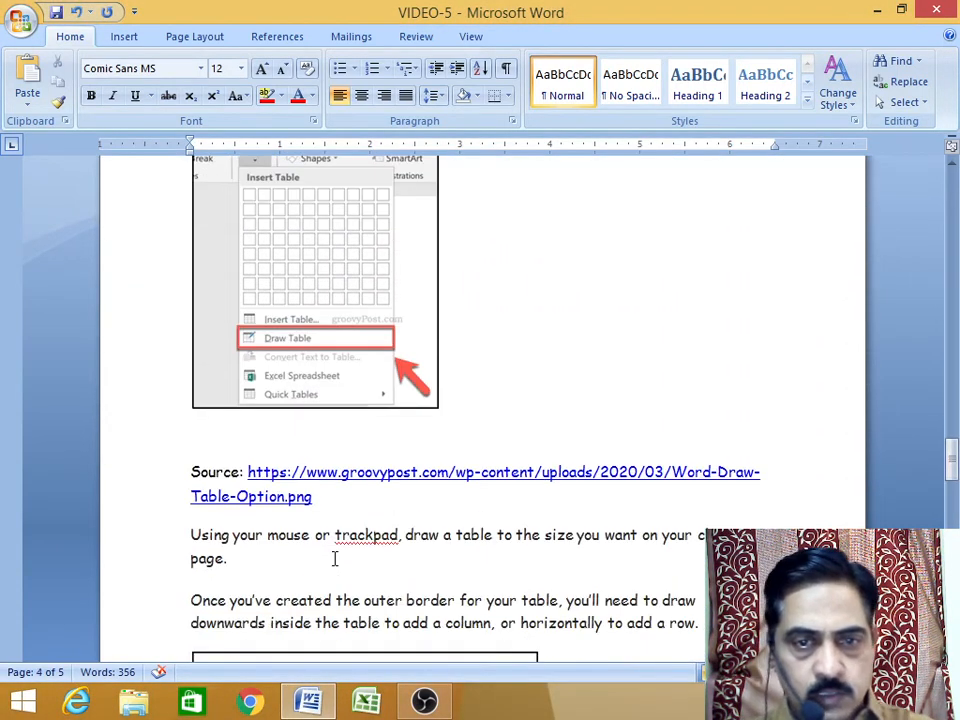
{"action": "scroll", "coordinate": [335, 560], "scroll_direction": "down", "scroll_amount": 15}
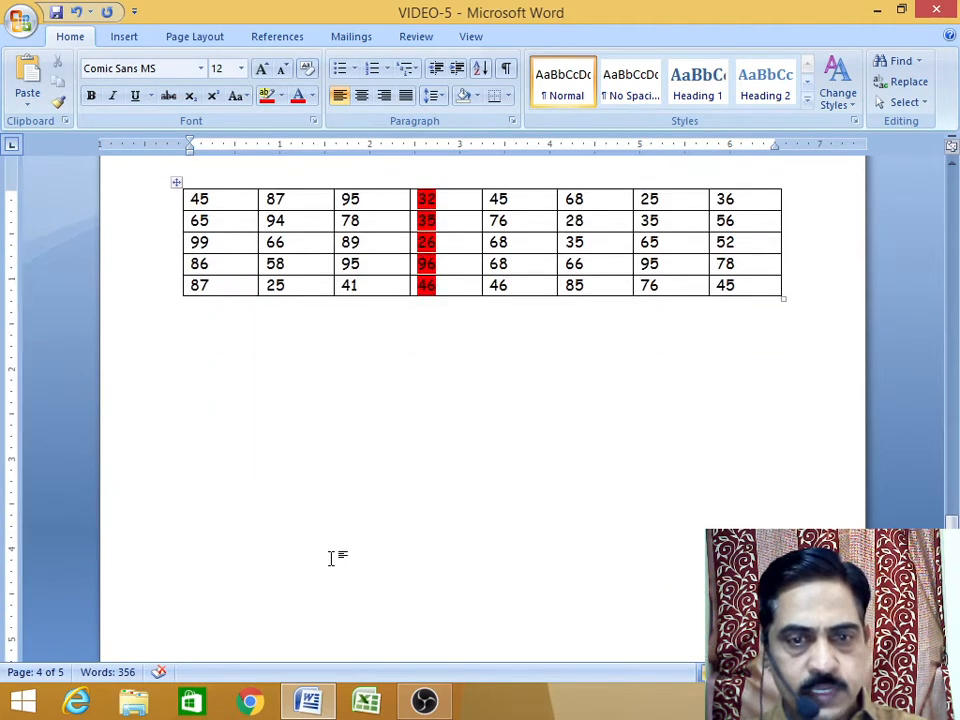
- Draw the outer border of a new table below the number table, about 5.3 inches wide and 2.3 inches high
{"action": "left_click", "coordinate": [315, 375]}
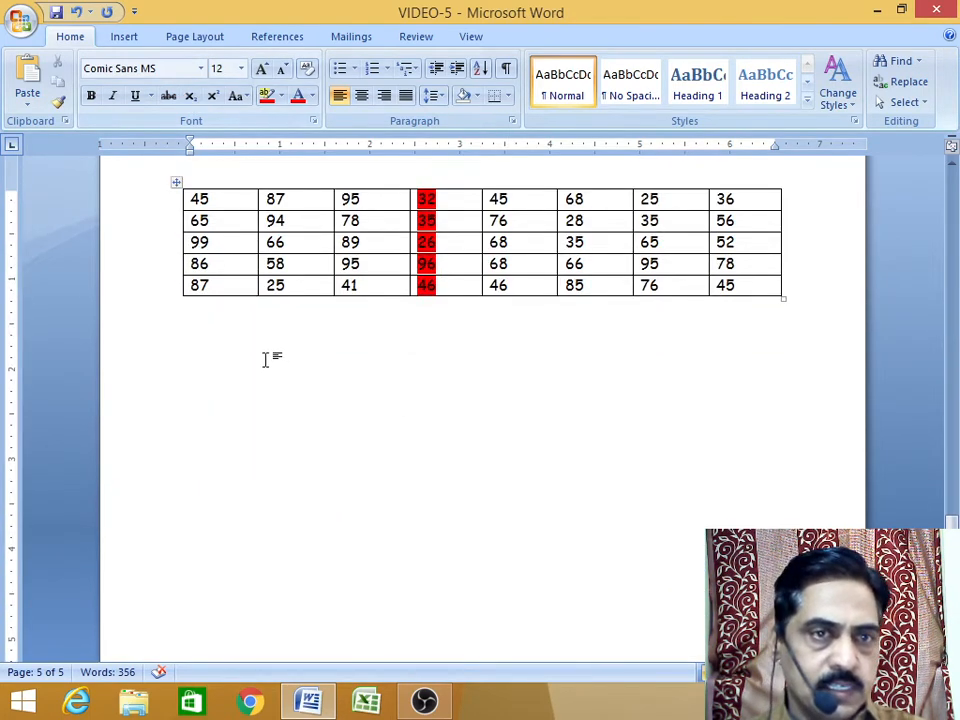
{"action": "left_click", "coordinate": [125, 37]}
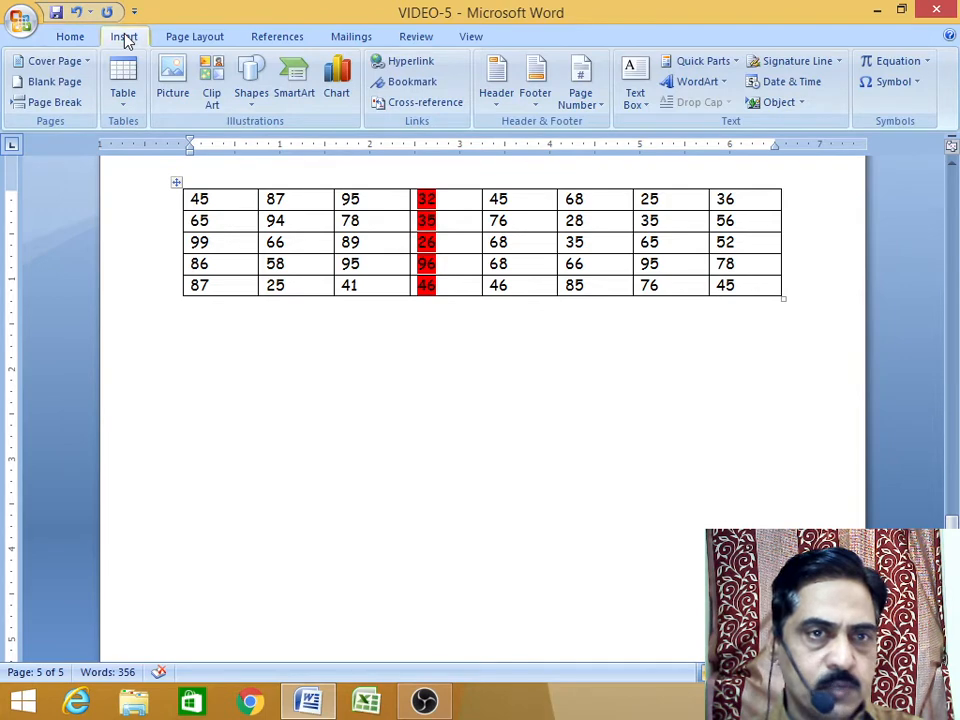
{"action": "left_click", "coordinate": [124, 110]}
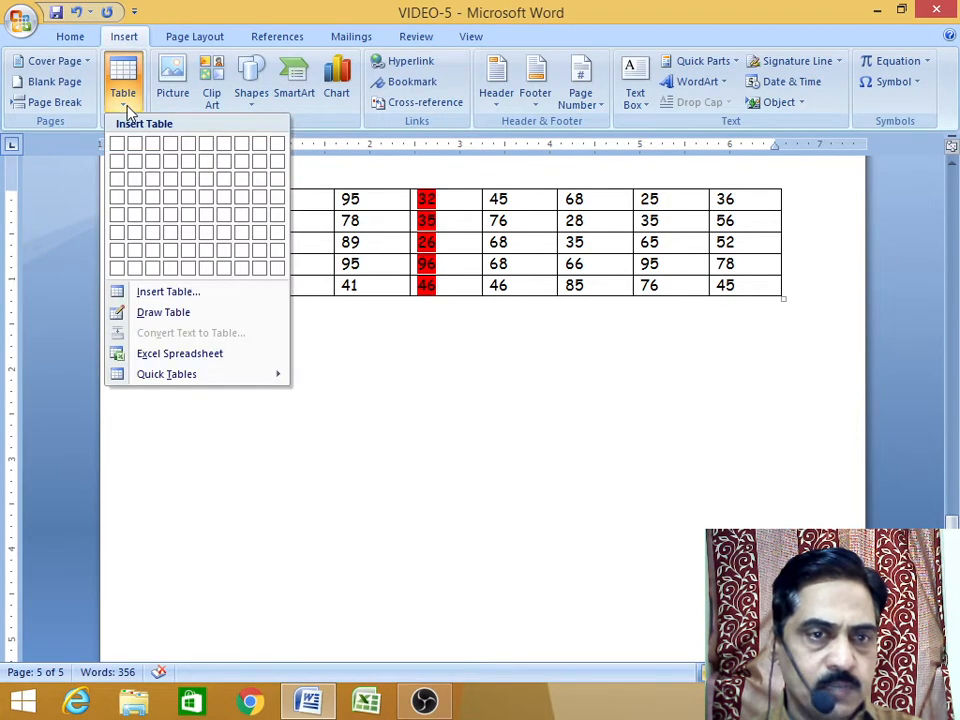
{"action": "left_click", "coordinate": [149, 314]}
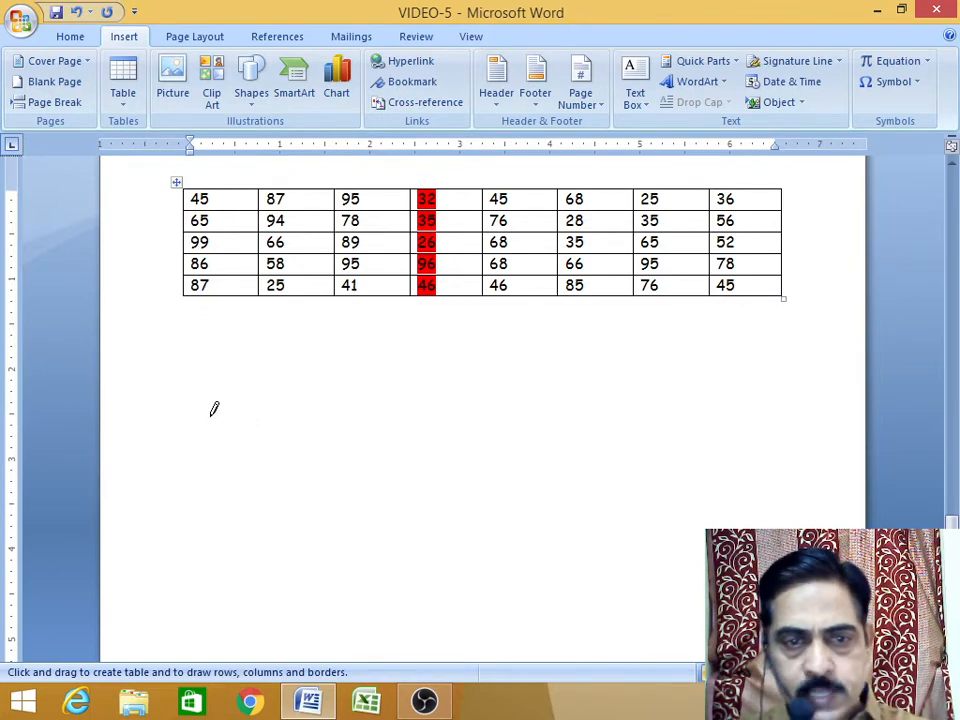
{"action": "mouse_move", "coordinate": [202, 400]}
{"action": "left_mouse_down"}
{"action": "mouse_move", "coordinate": [598, 418]}
{"action": "mouse_move", "coordinate": [651, 436]}
{"action": "mouse_move", "coordinate": [678, 608]}
{"action": "left_mouse_up"}
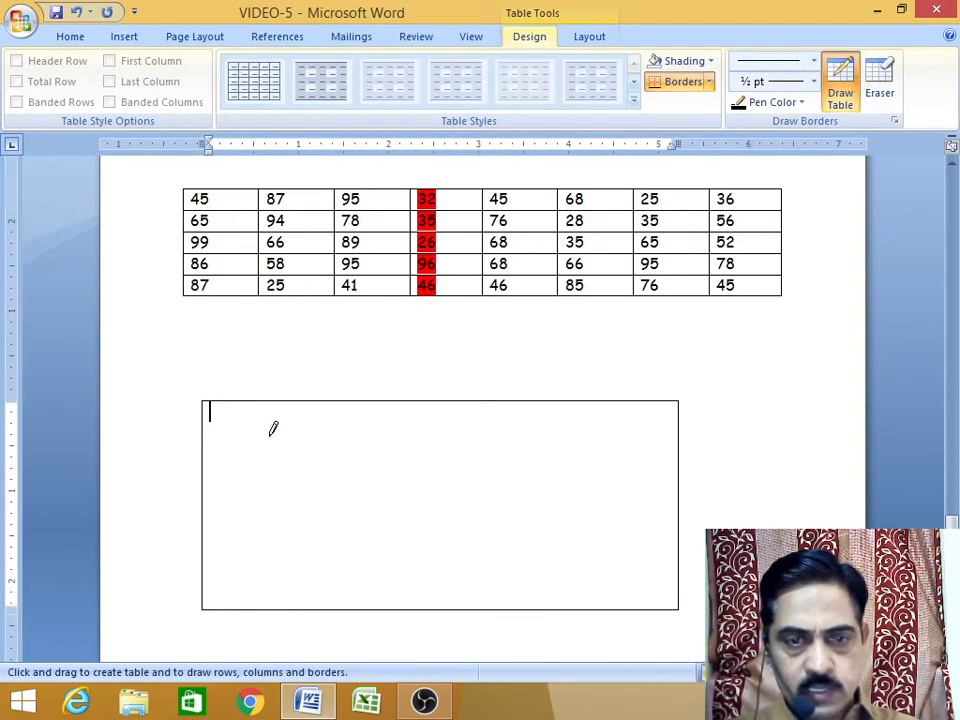
- Draw seven vertical lines inside the new table's border to divide it into eight columns
{"action": "left_click_drag", "start_coordinate": [262, 399], "coordinate": [255, 540]}
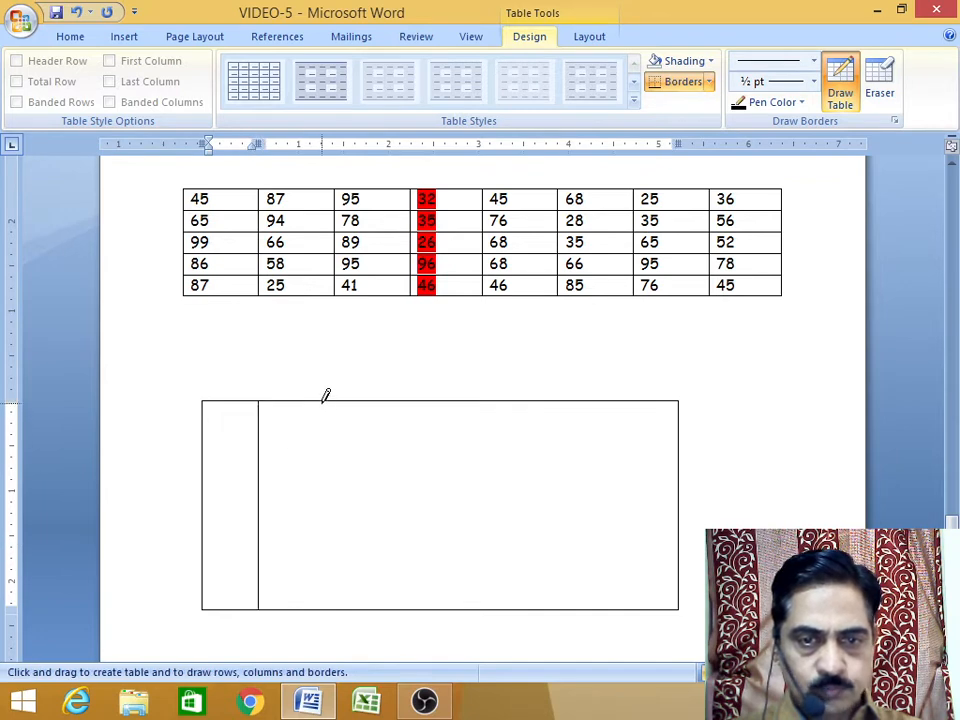
{"action": "left_click_drag", "start_coordinate": [324, 398], "coordinate": [323, 605]}
{"action": "left_click_drag", "start_coordinate": [392, 413], "coordinate": [392, 602]}
{"action": "left_click_drag", "start_coordinate": [460, 401], "coordinate": [457, 605]}
{"action": "left_click_drag", "start_coordinate": [524, 400], "coordinate": [537, 527]}
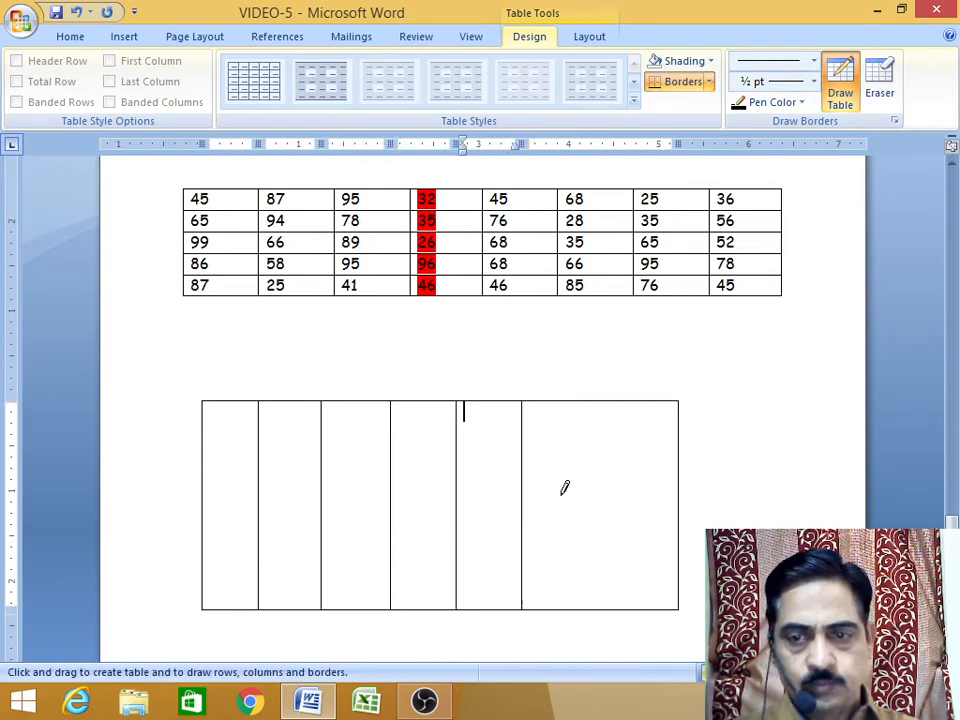
{"action": "left_click_drag", "start_coordinate": [576, 401], "coordinate": [574, 605]}
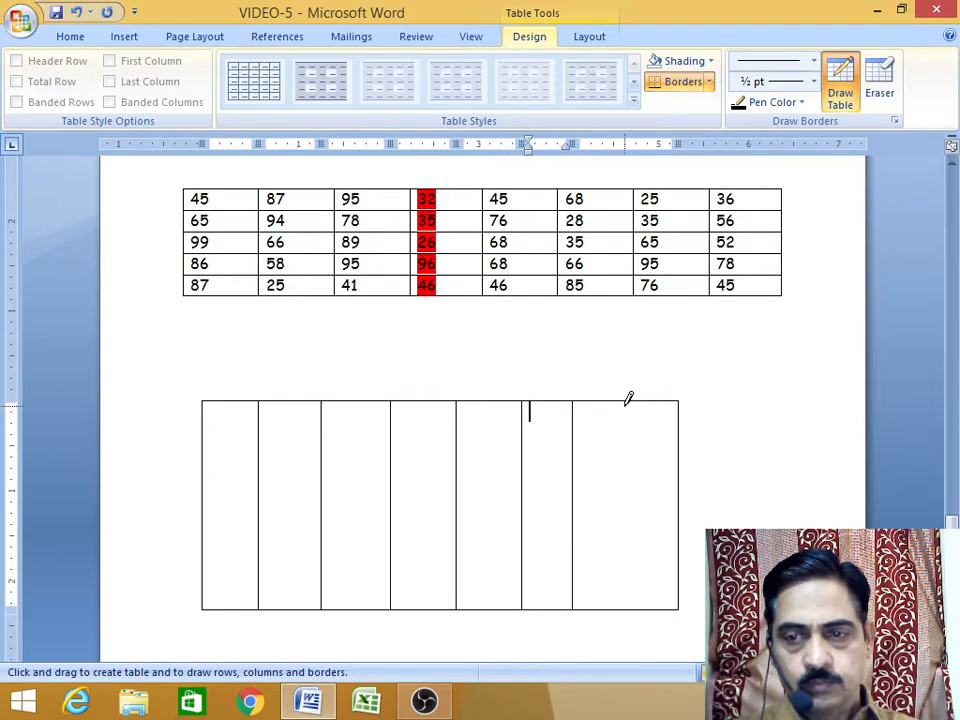
{"action": "left_click_drag", "start_coordinate": [628, 401], "coordinate": [626, 605]}
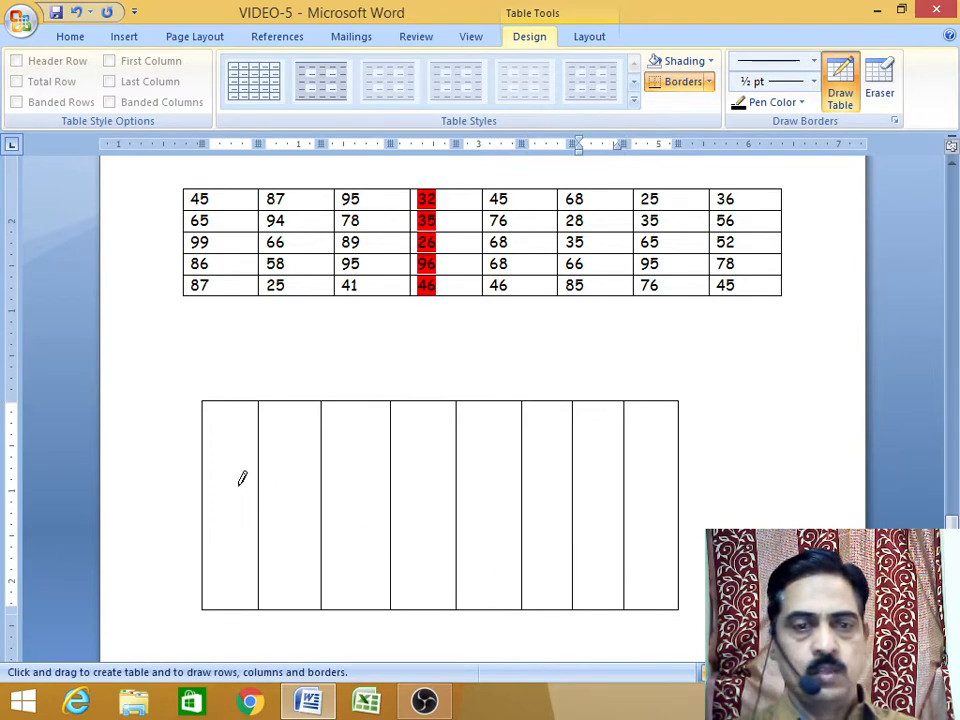
- Draw three horizontal lines across the new table to divide it into four rows, and turn off table drawing
{"action": "left_click_drag", "start_coordinate": [205, 451], "coordinate": [618, 452]}
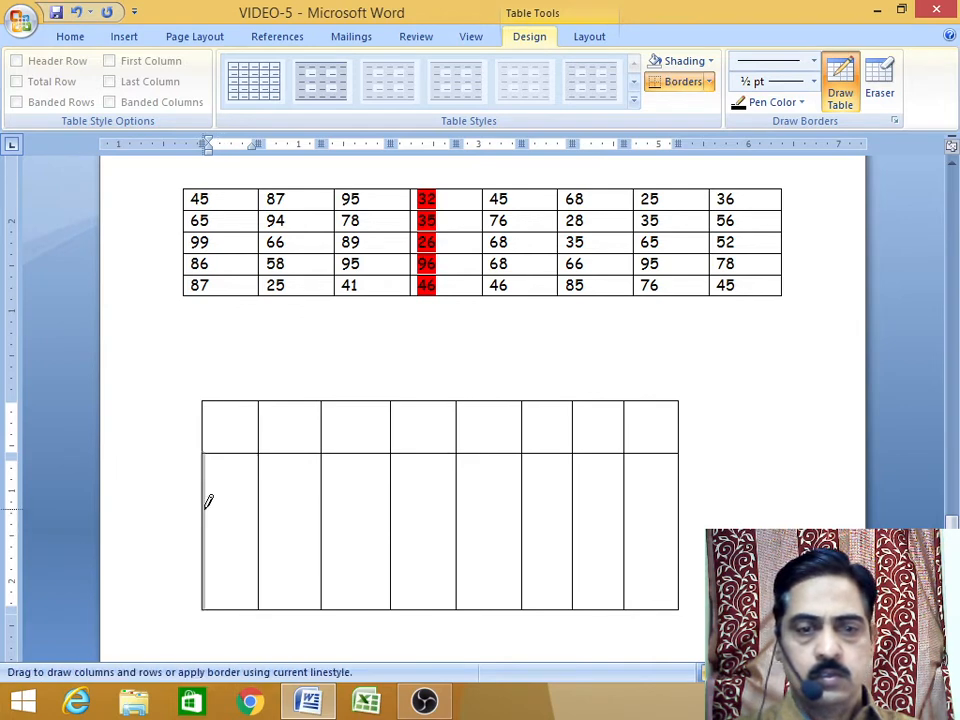
{"action": "mouse_move", "coordinate": [206, 507]}
{"action": "left_mouse_down"}
{"action": "mouse_move", "coordinate": [671, 497]}
{"action": "mouse_move", "coordinate": [675, 505]}
{"action": "left_mouse_up"}
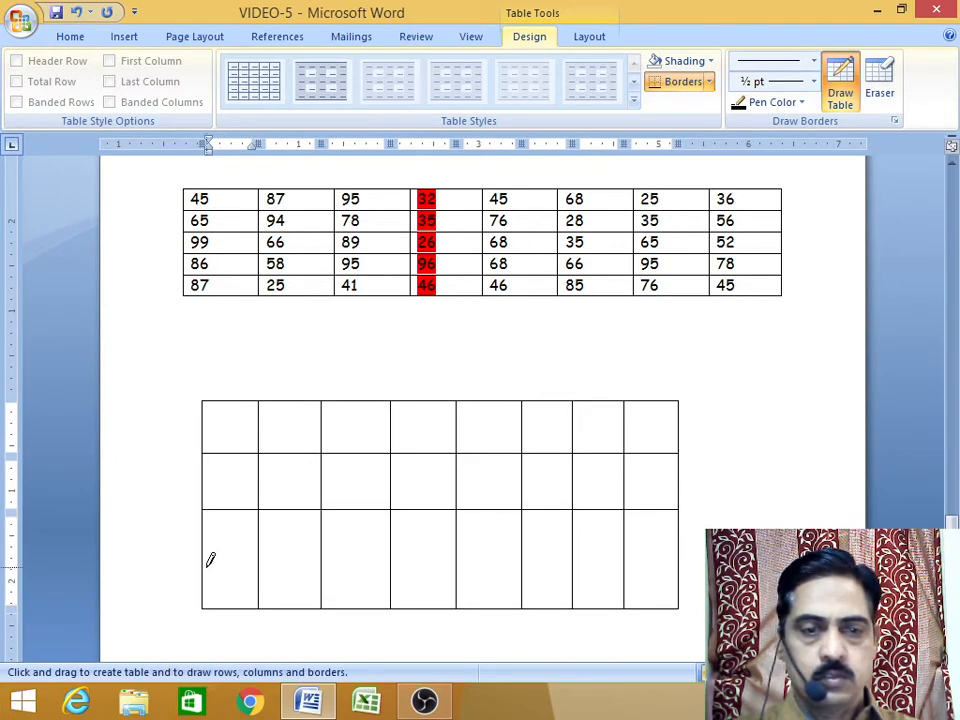
{"action": "mouse_move", "coordinate": [208, 559]}
{"action": "left_mouse_down"}
{"action": "mouse_move", "coordinate": [662, 538]}
{"action": "mouse_move", "coordinate": [665, 566]}
{"action": "left_mouse_up"}
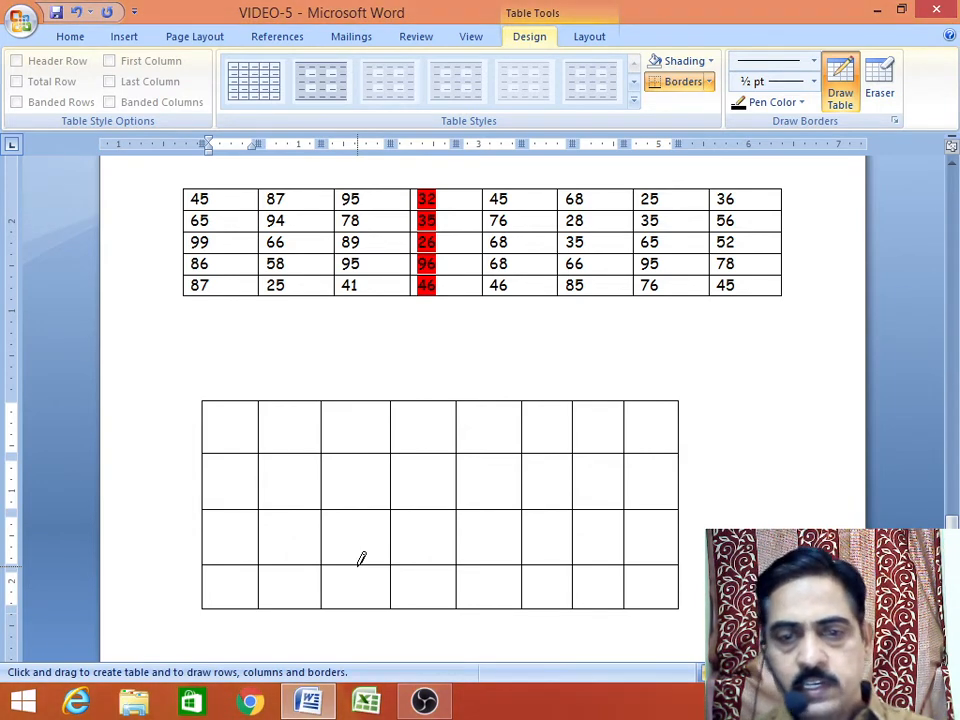
{"action": "left_click", "coordinate": [123, 38]}
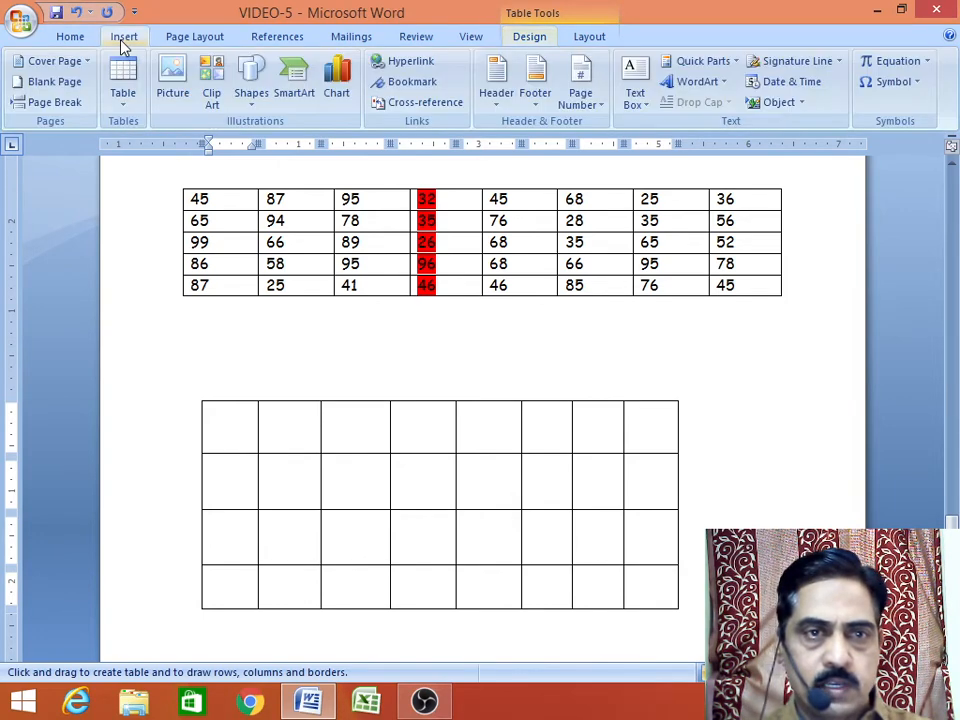
{"action": "left_click", "coordinate": [126, 107]}
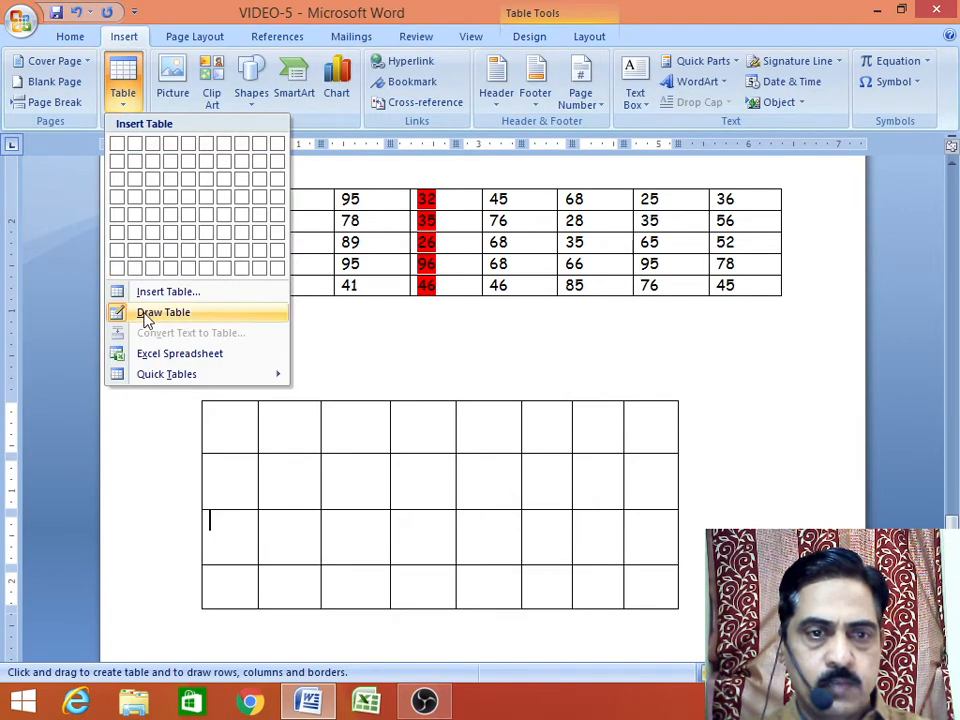
{"action": "left_click", "coordinate": [148, 314]}
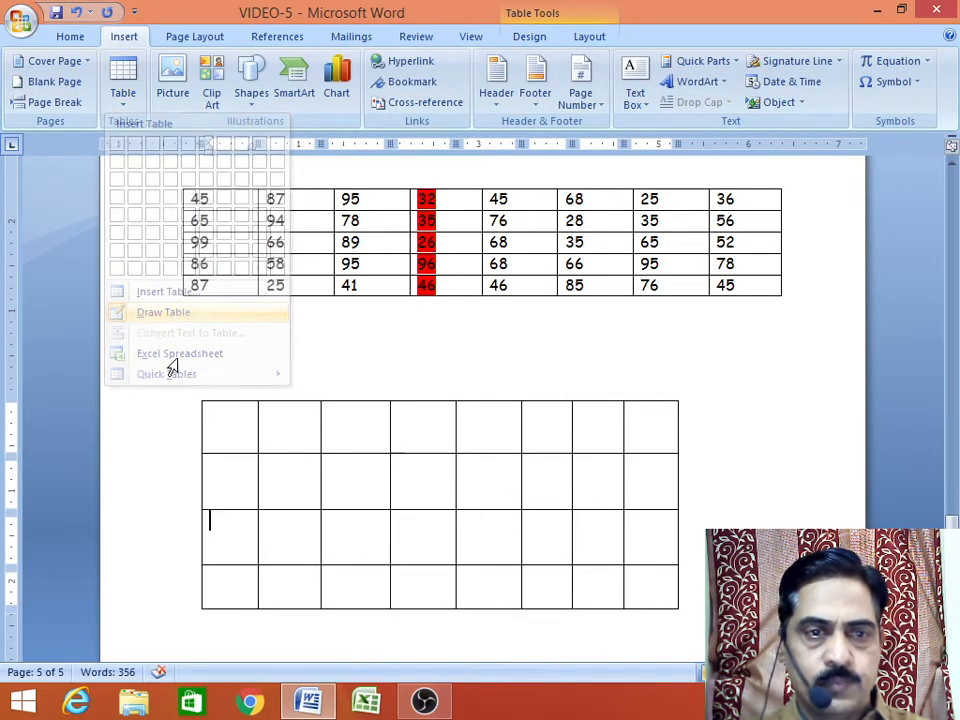
- Fill the first row of the drawn table with 25, 65, 98, 478, 555, 448, 668 and 25
{"action": "left_click", "coordinate": [228, 432]}
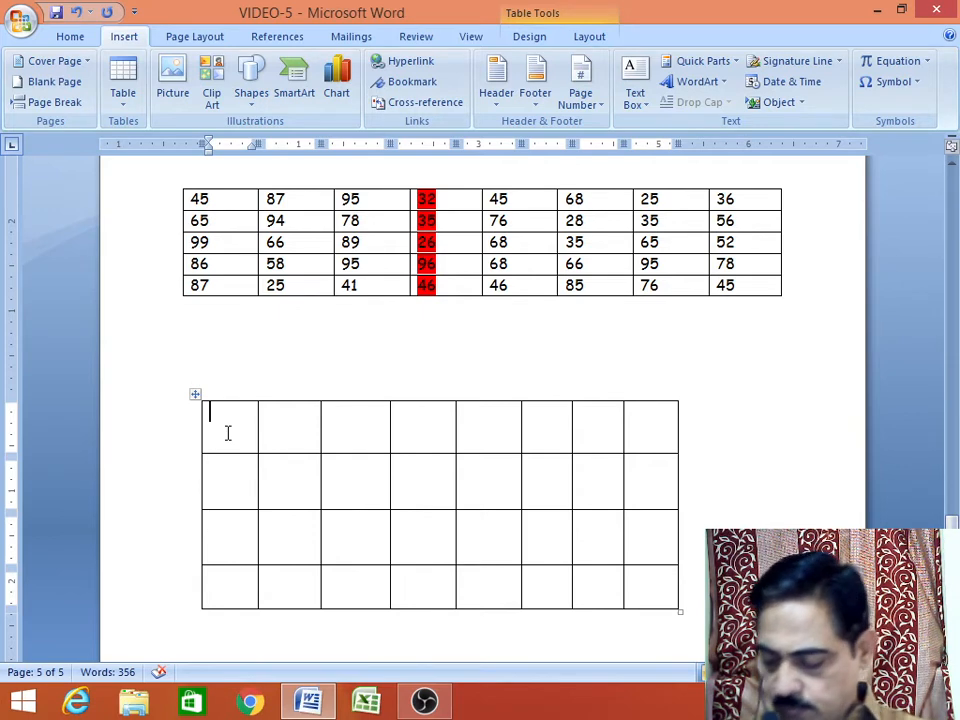
{"action": "type", "text": "25"}
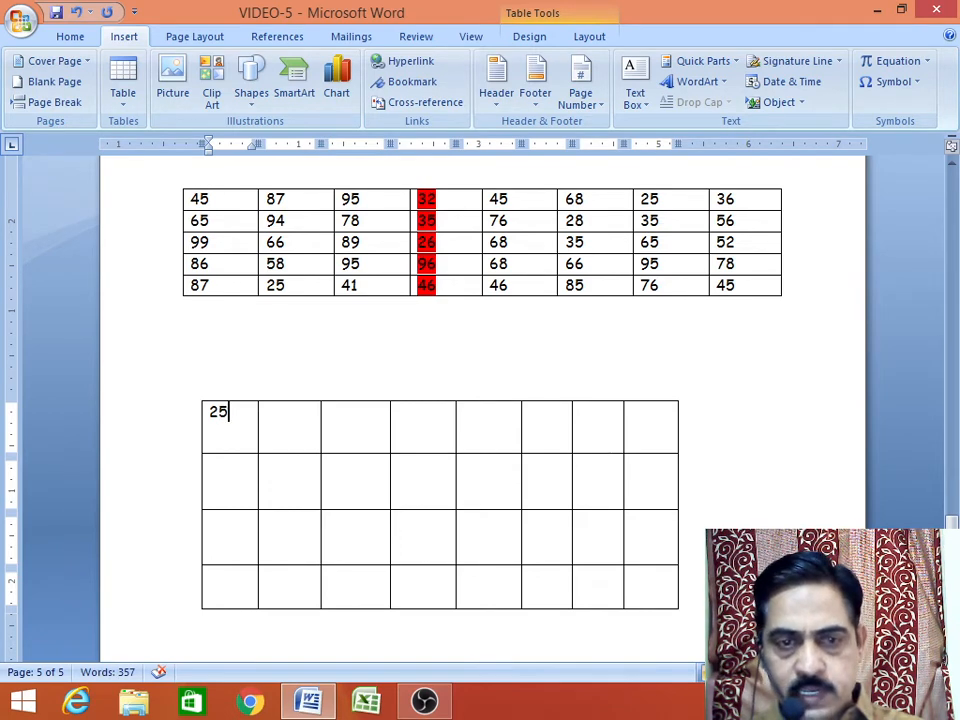
{"action": "key", "text": "Tab"}
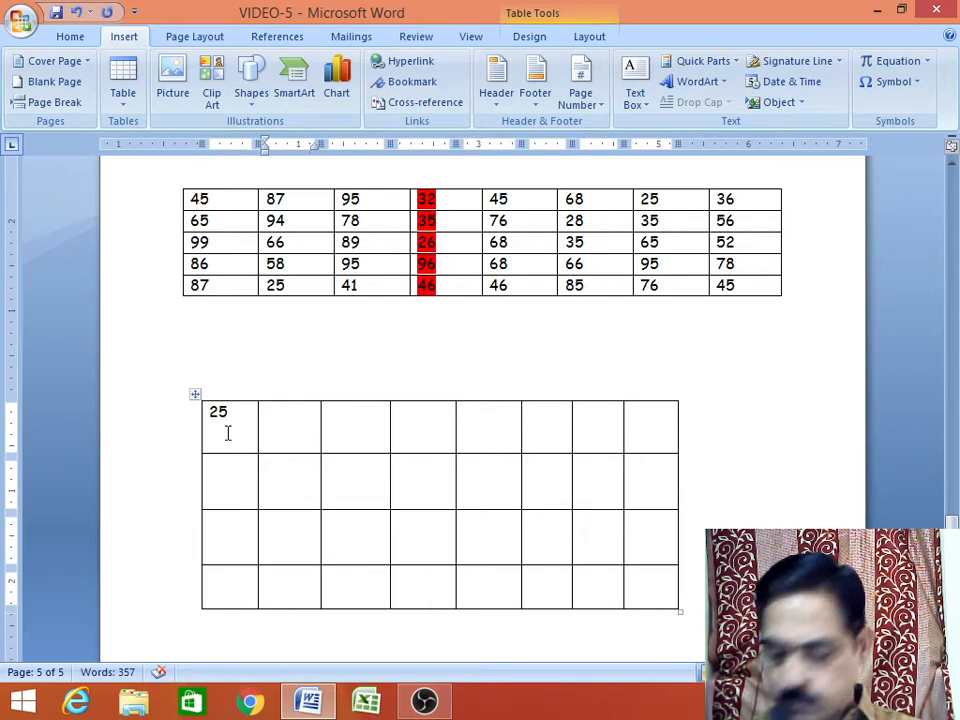
{"action": "type", "text": "65"}
{"action": "key", "text": "Tab"}
{"action": "type", "text": "98"}
{"action": "key", "text": "Tab"}
{"action": "type", "text": "478"}
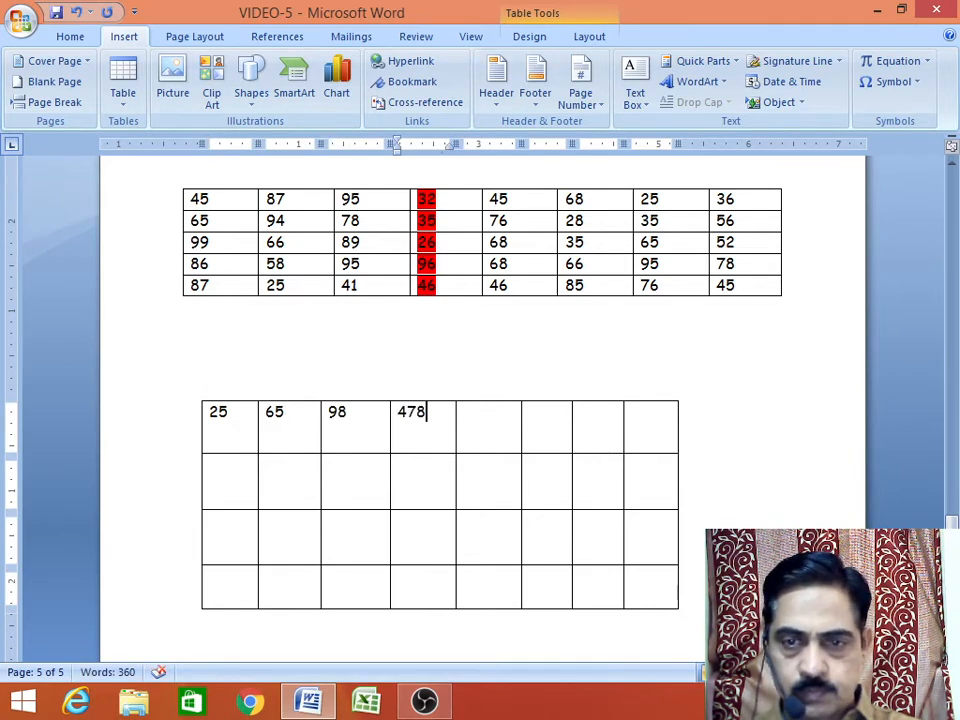
{"action": "key", "text": "Tab"}
{"action": "type", "text": "555"}
{"action": "key", "text": "Tab"}
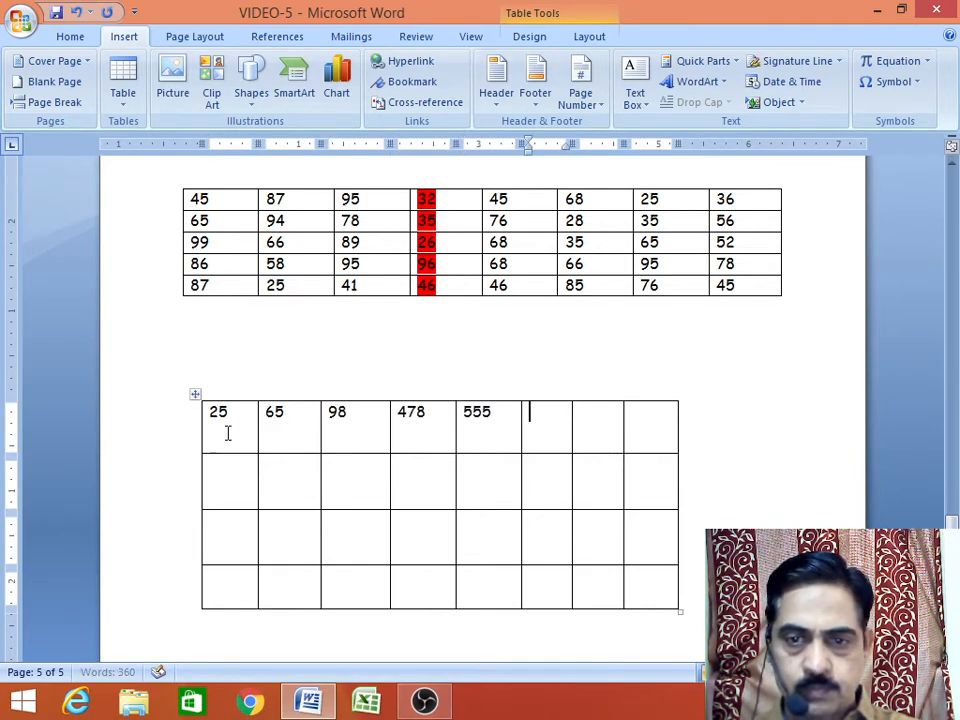
{"action": "type", "text": "448"}
{"action": "key", "text": "Tab"}
{"action": "type", "text": "668"}
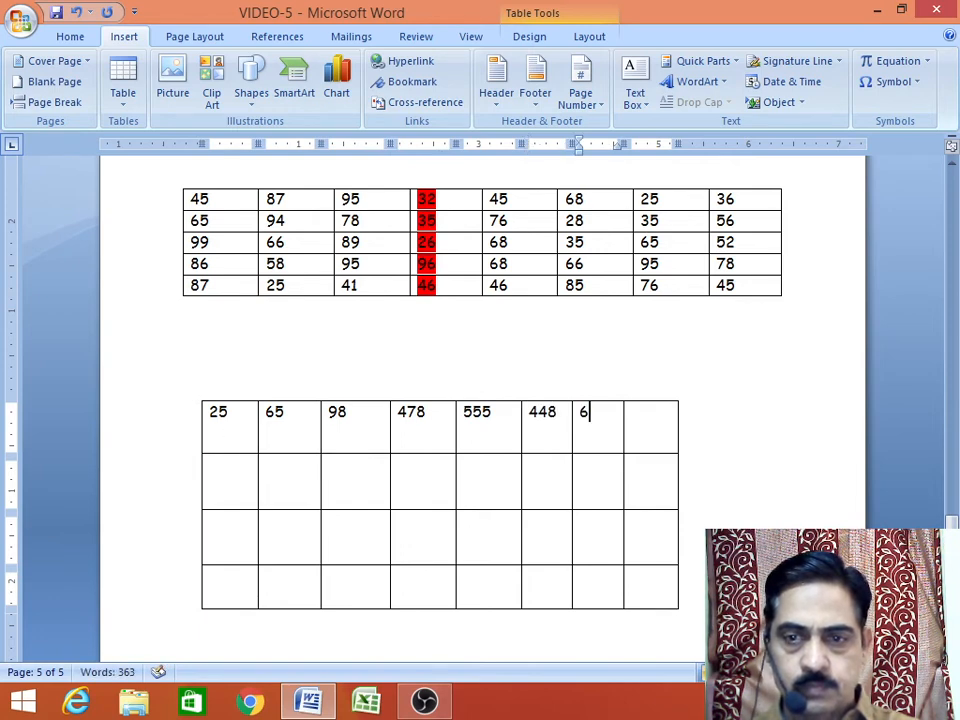
{"action": "key", "text": "Tab"}
{"action": "type", "text": "25"}
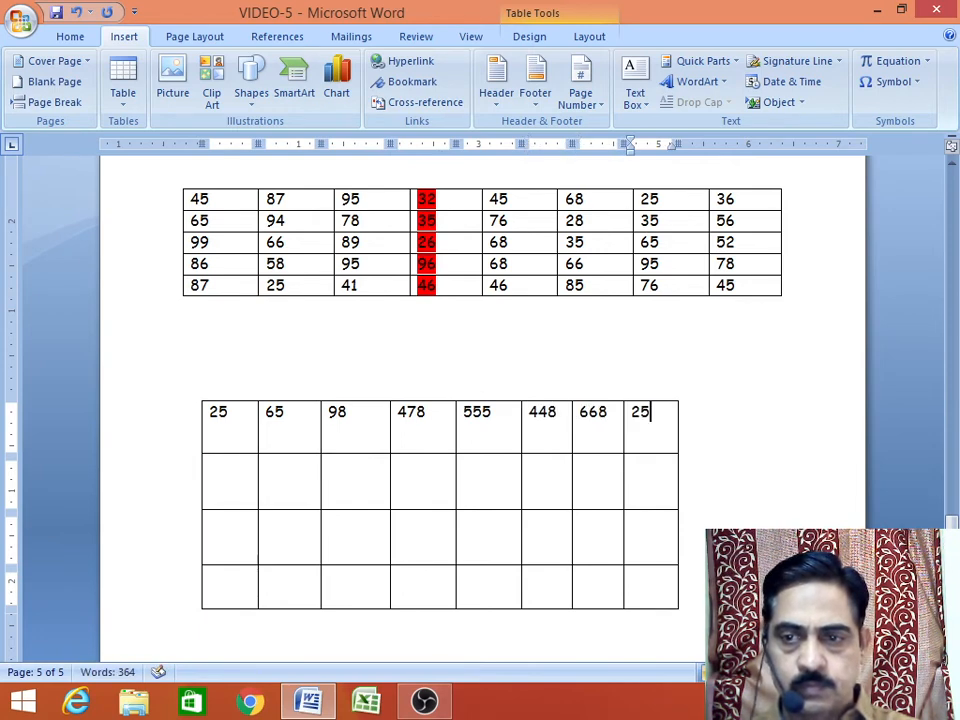
- Fill the second row of the drawn table with 65, 98, 74, 85, 299, 45877, 5 and 555
{"action": "key", "text": "Tab"}
{"action": "type", "text": "65"}
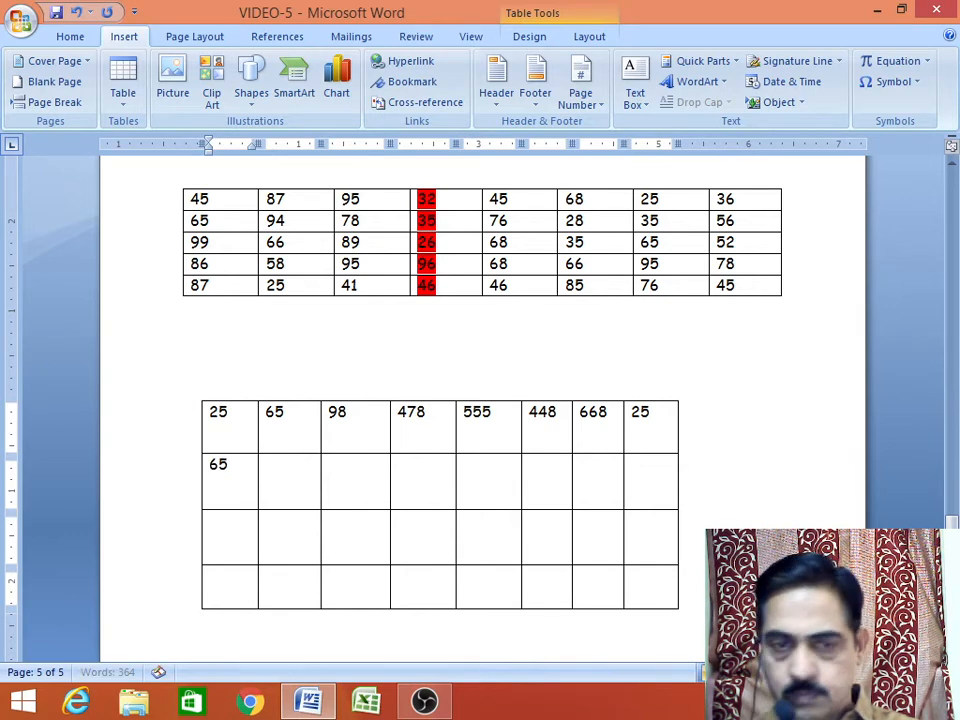
{"action": "key", "text": "Tab"}
{"action": "type", "text": "98"}
{"action": "key", "text": "Tab"}
{"action": "type", "text": "74"}
{"action": "key", "text": "Tab"}
{"action": "type", "text": "85"}
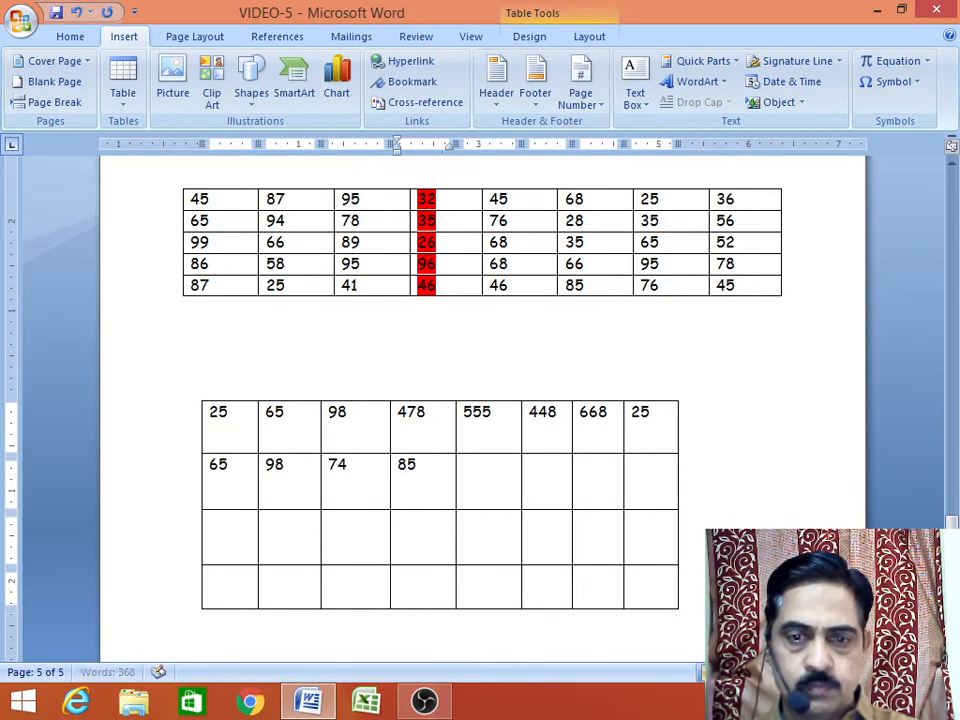
{"action": "key", "text": "Tab"}
{"action": "type", "text": "299"}
{"action": "key", "text": "Tab"}
{"action": "type", "text": "45877"}
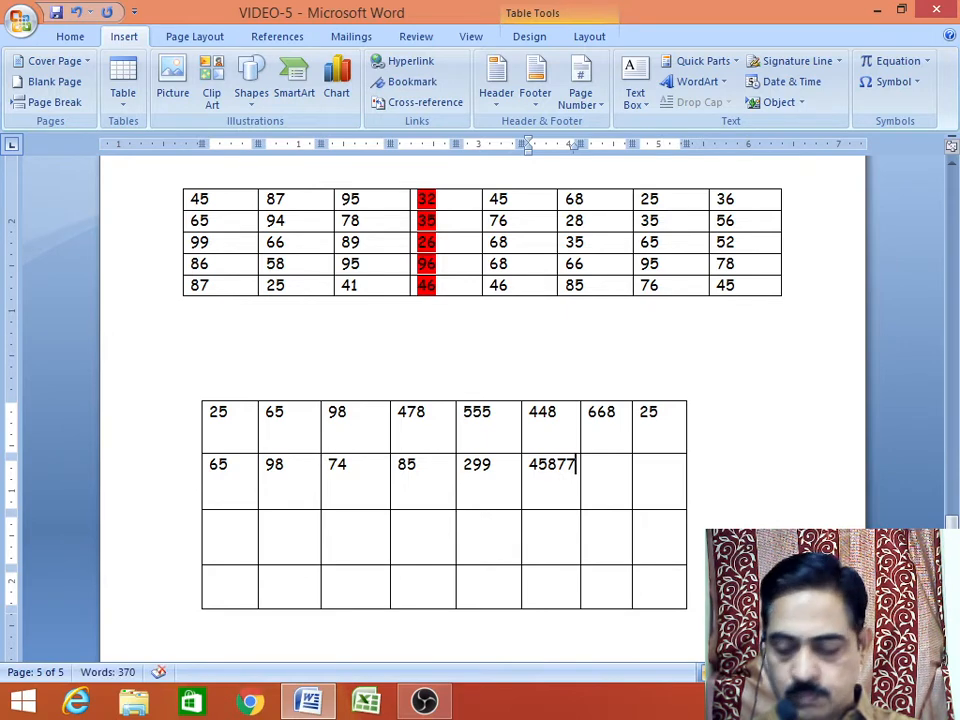
{"action": "key", "text": "Tab"}
{"action": "type", "text": "5"}
{"action": "key", "text": "Tab"}
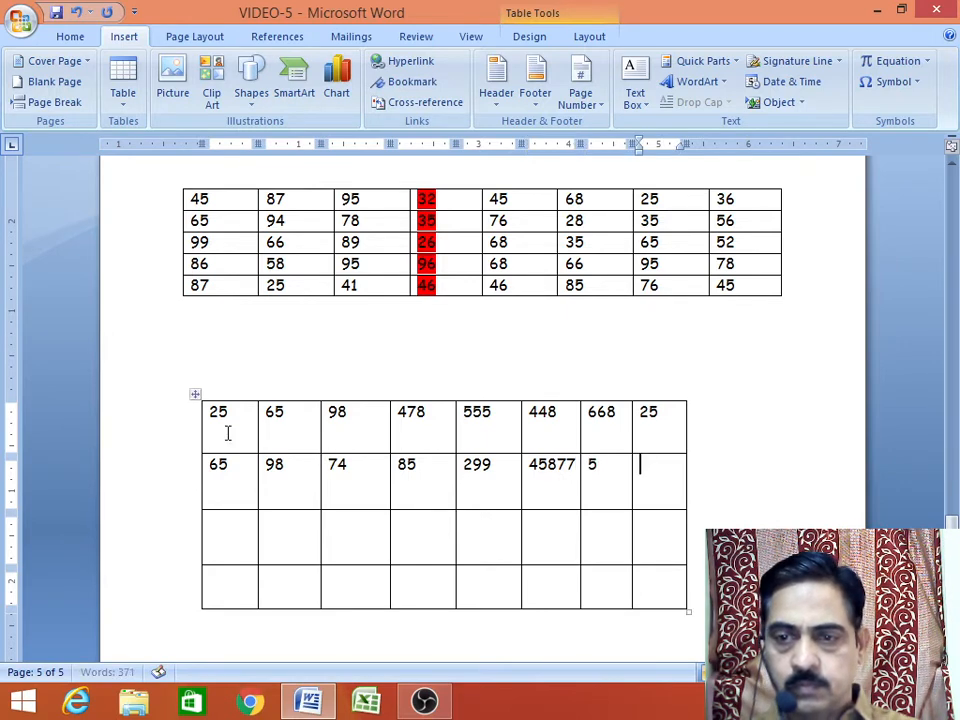
{"action": "type", "text": "555"}
- Fill the third row of the drawn table with 596, 689, 689, 69, 25, 68, 36 and 35
{"action": "key", "text": "Tab"}
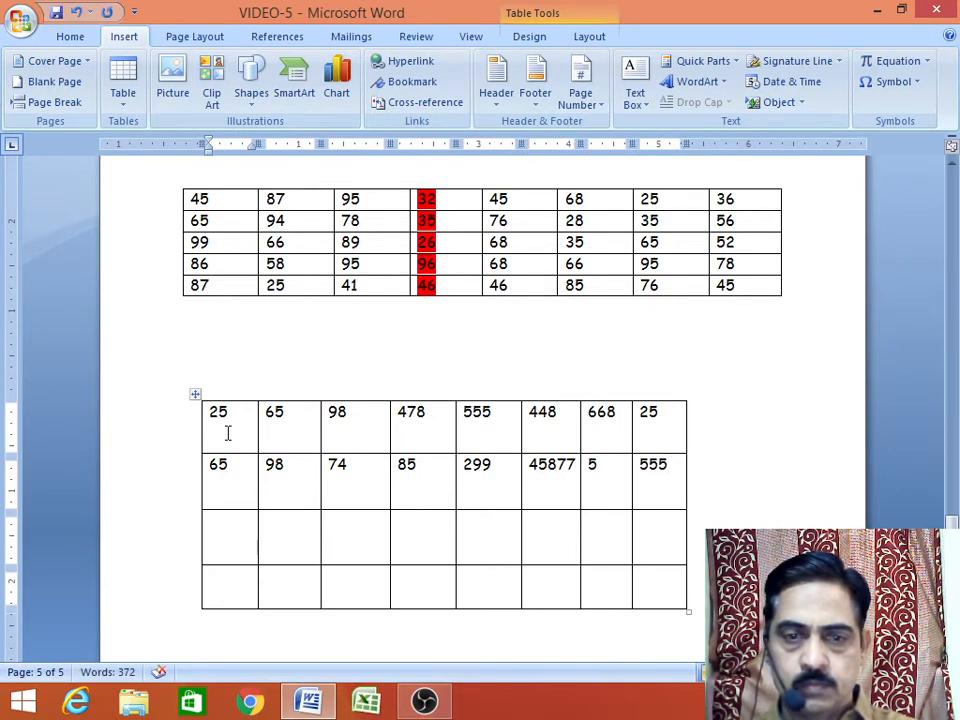
{"action": "type", "text": "596"}
{"action": "key", "text": "Tab"}
{"action": "type", "text": "6"}
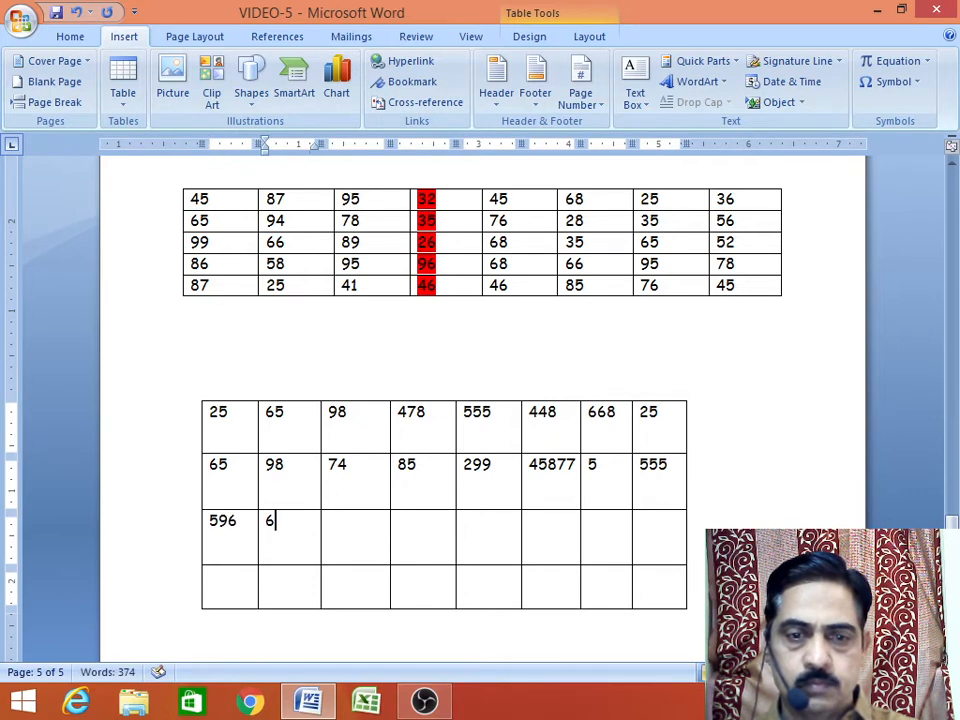
{"action": "type", "text": "89"}
{"action": "key", "text": "Tab"}
{"action": "type", "text": "689"}
{"action": "key", "text": "Tab"}
{"action": "type", "text": "6"}
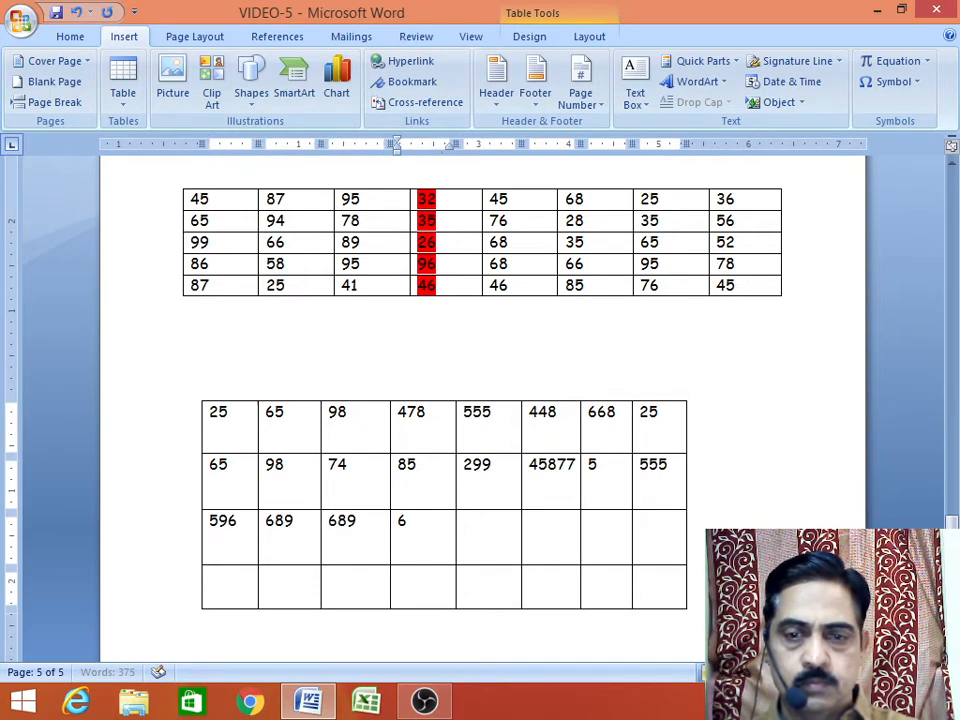
{"action": "type", "text": "9"}
{"action": "key", "text": "Tab"}
{"action": "type", "text": "25"}
{"action": "key", "text": "Tab"}
{"action": "type", "text": "68"}
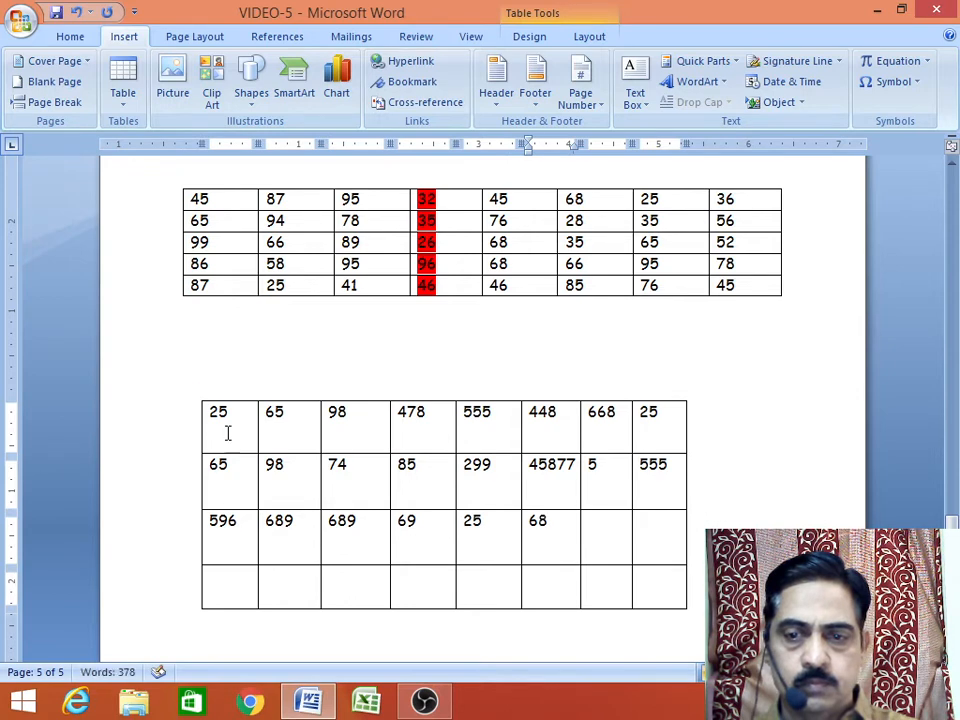
{"action": "key", "text": "Tab"}
{"action": "type", "text": "36"}
{"action": "key", "text": "Tab"}
{"action": "type", "text": "35"}
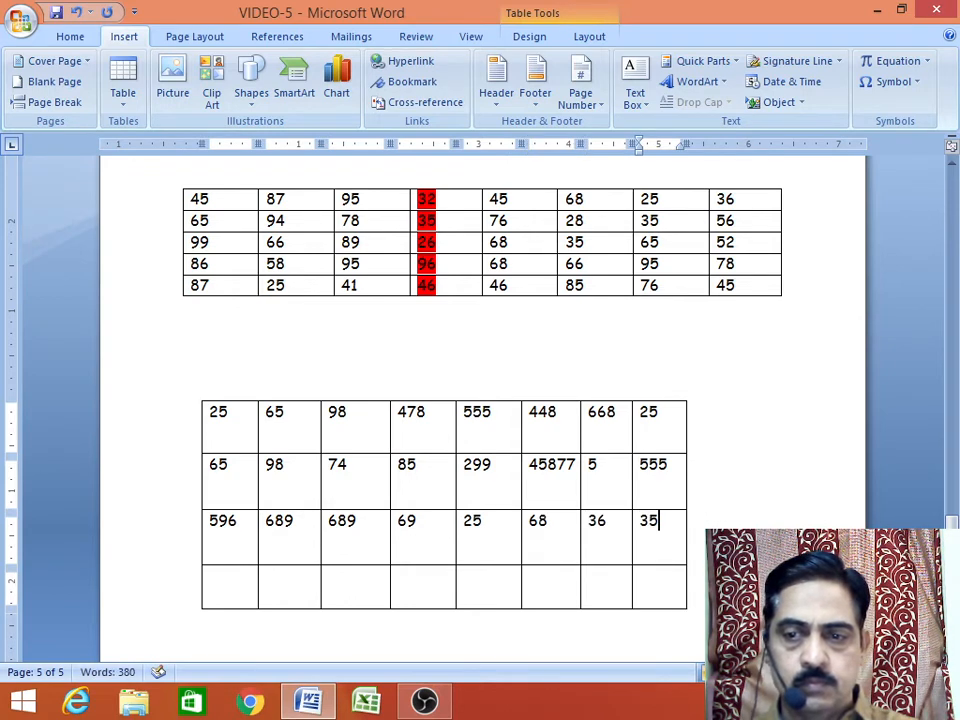
- Fill the first four cells of the drawn table's last row with 9, 95, 0 and 5
{"action": "key", "text": "Tab"}
{"action": "type", "text": "9"}
{"action": "key", "text": "Tab"}
{"action": "type", "text": "9"}
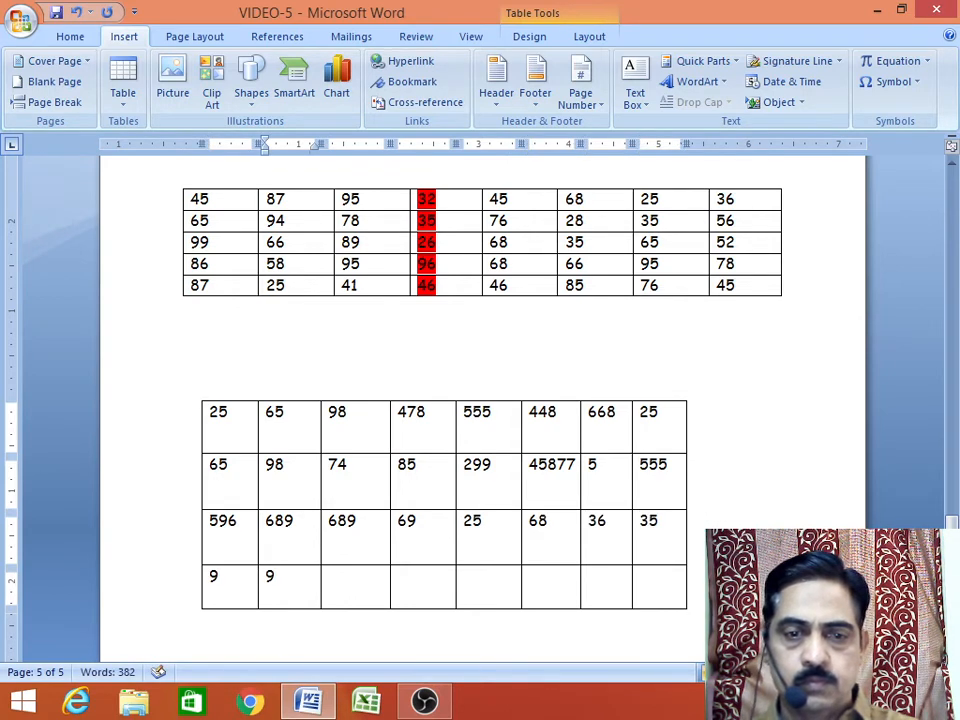
{"action": "type", "text": "5"}
{"action": "key", "text": "Tab"}
{"action": "type", "text": "0"}
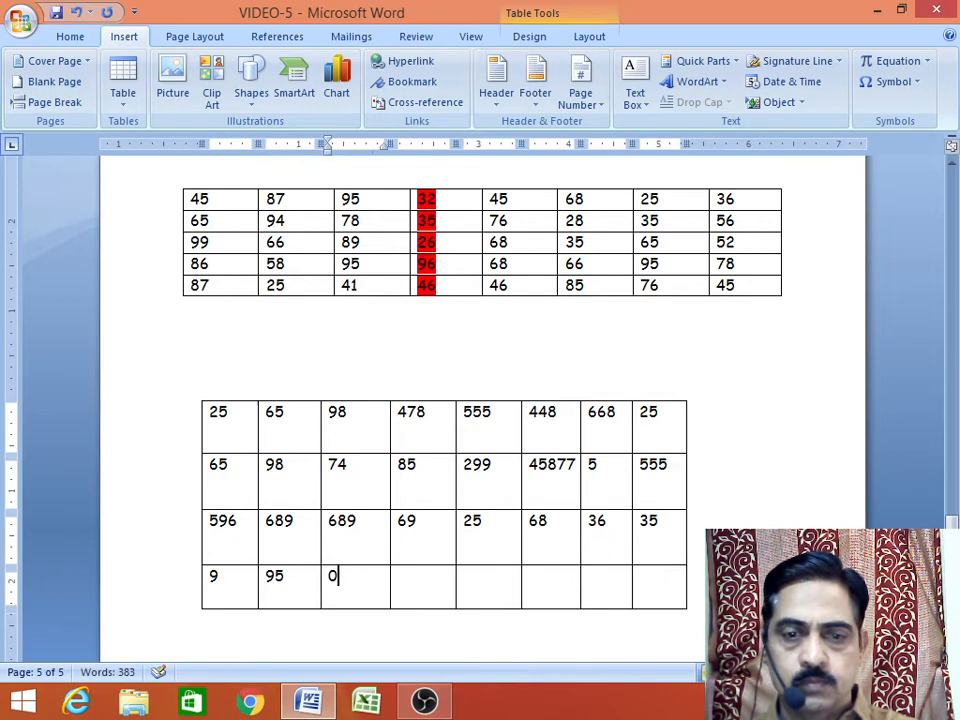
{"action": "key", "text": "Tab"}
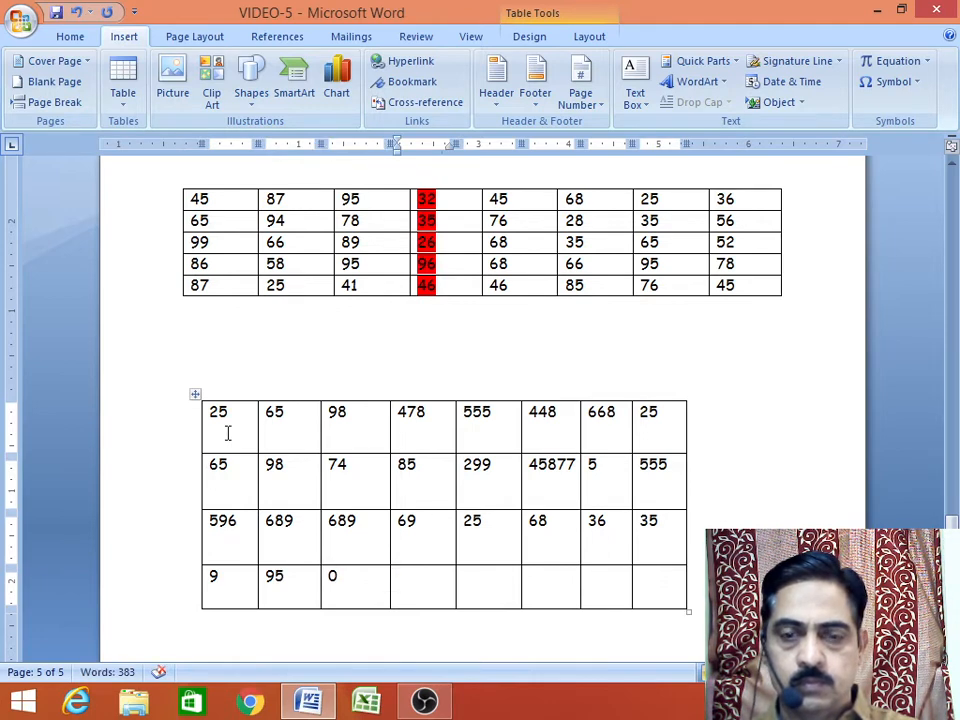
{"action": "type", "text": "+"}
{"action": "key", "text": "BackSpace"}
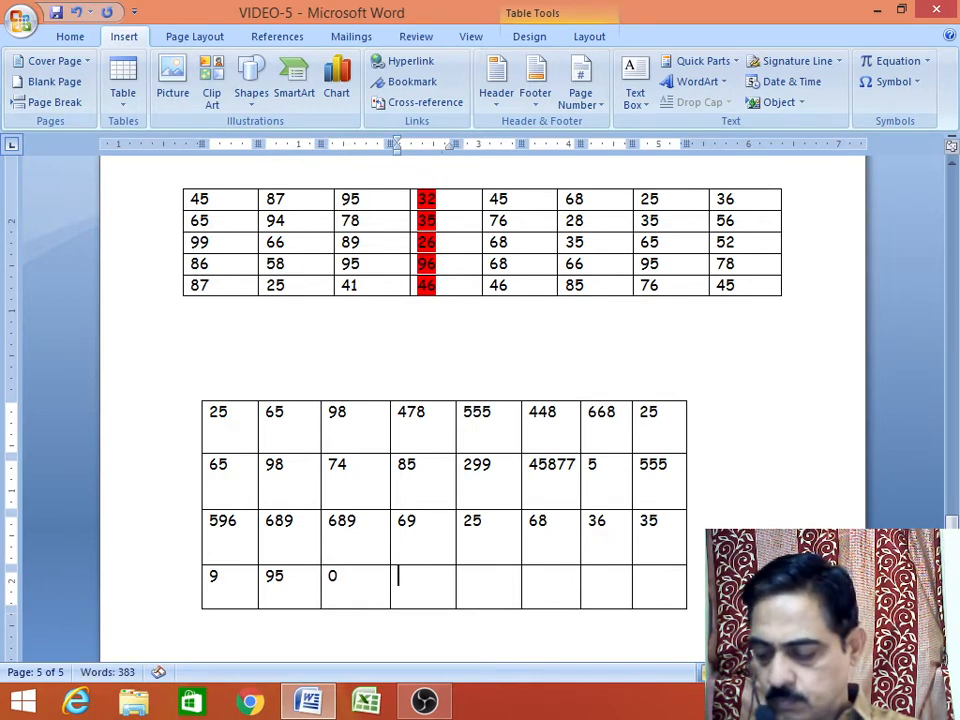
{"action": "type", "text": "5"}
{"action": "key", "text": "Tab"}
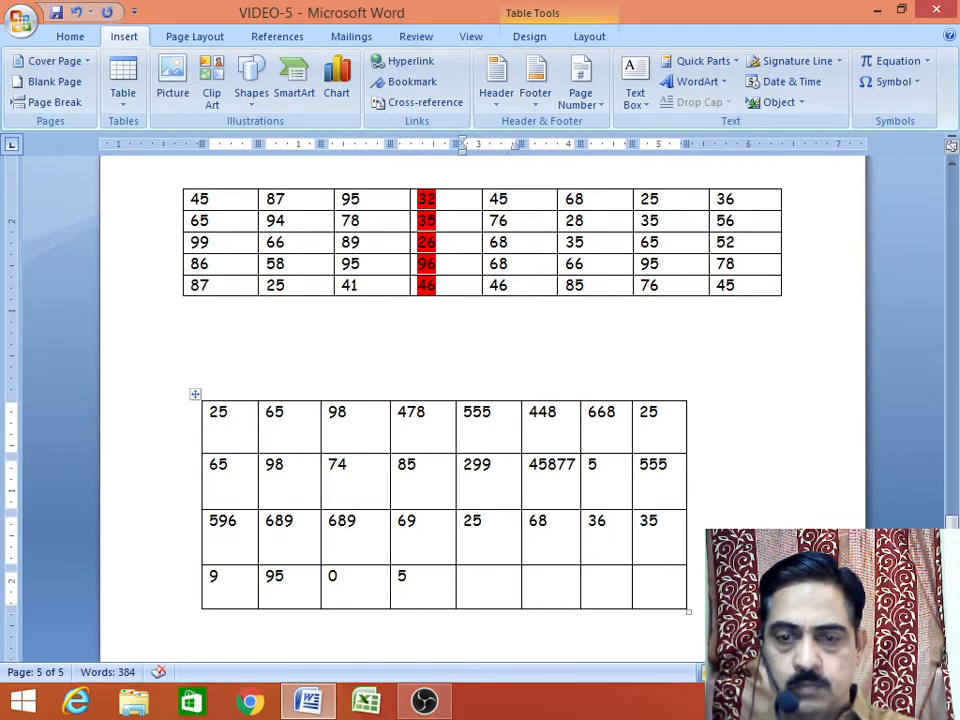
- Fill the remaining four cells of the drawn table's last row with 557, 66, 89 and 15
{"action": "type", "text": "557"}
{"action": "key", "text": "Tab"}
{"action": "type", "text": "66"}
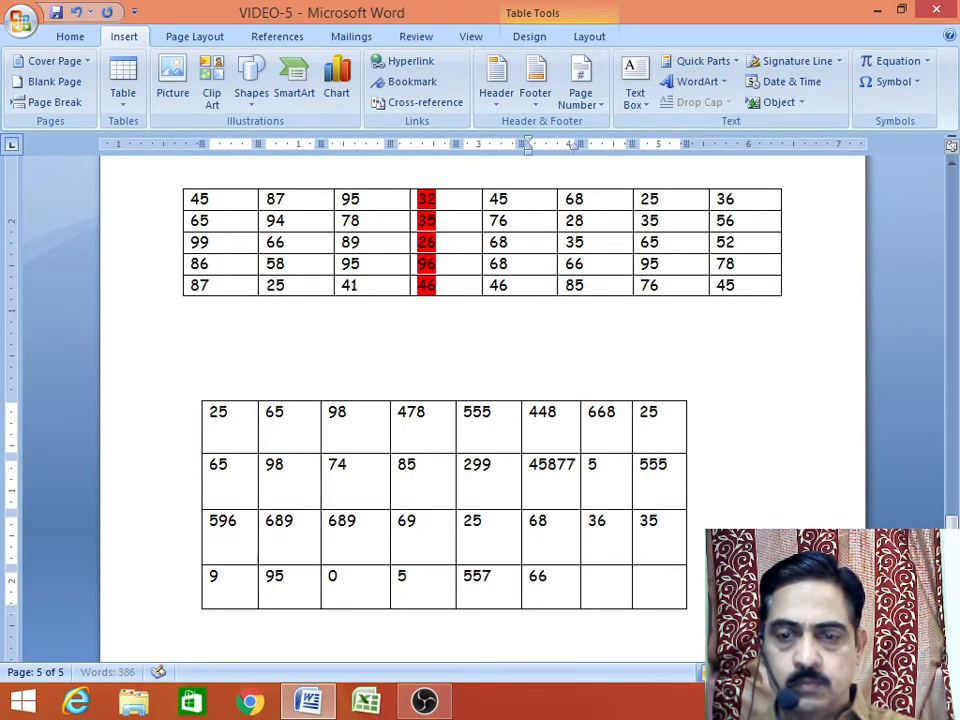
{"action": "key", "text": "Tab"}
{"action": "type", "text": "89"}
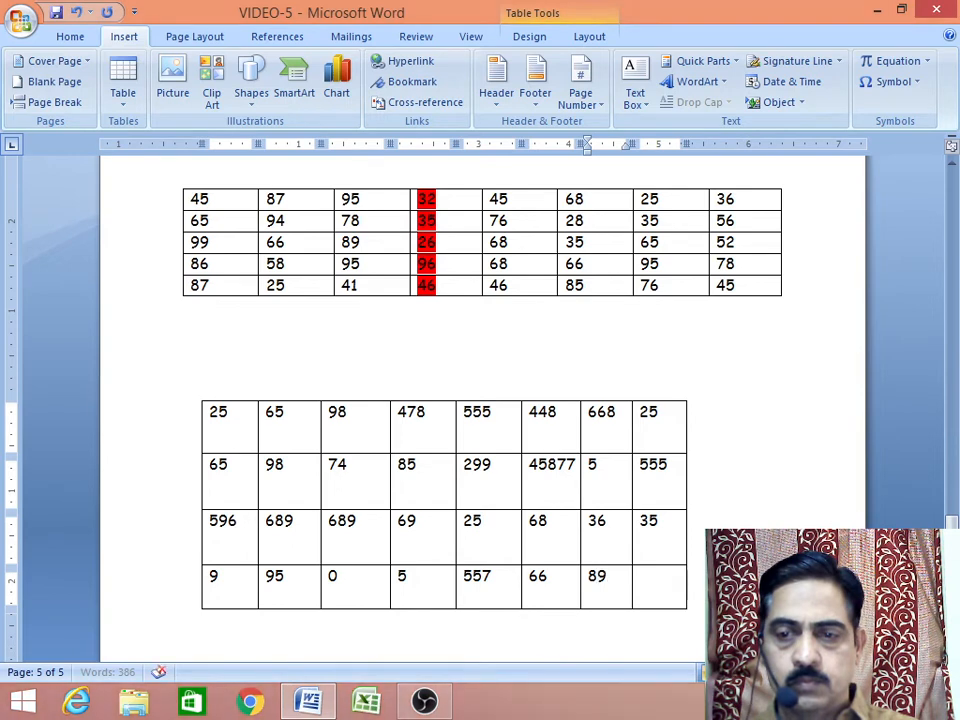
{"action": "key", "text": "Tab"}
{"action": "type", "text": "+"}
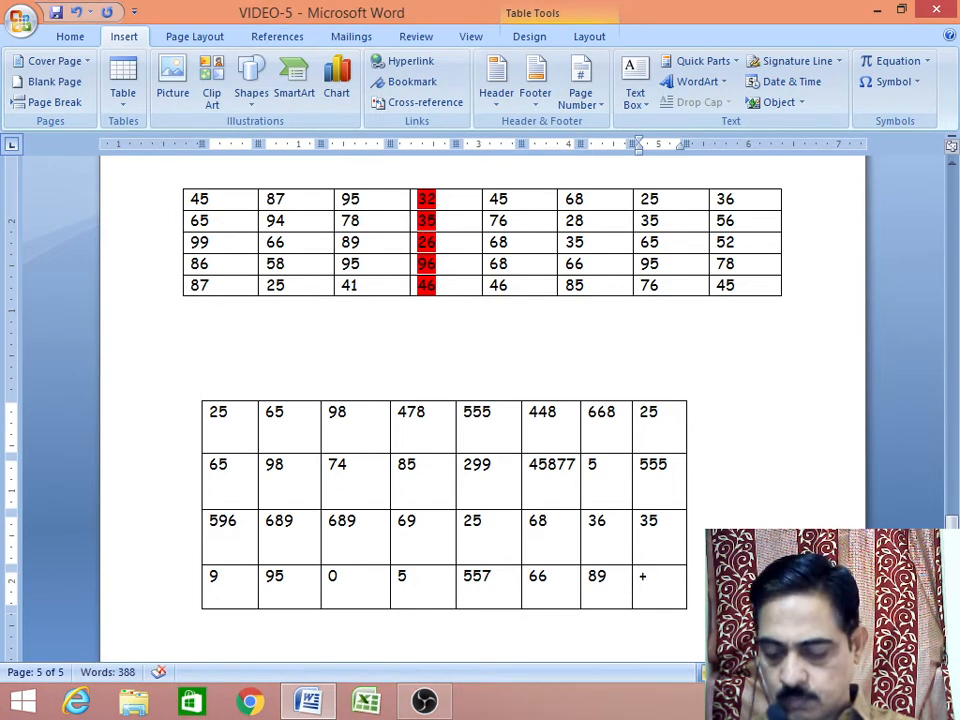
{"action": "type", "text": "15"}
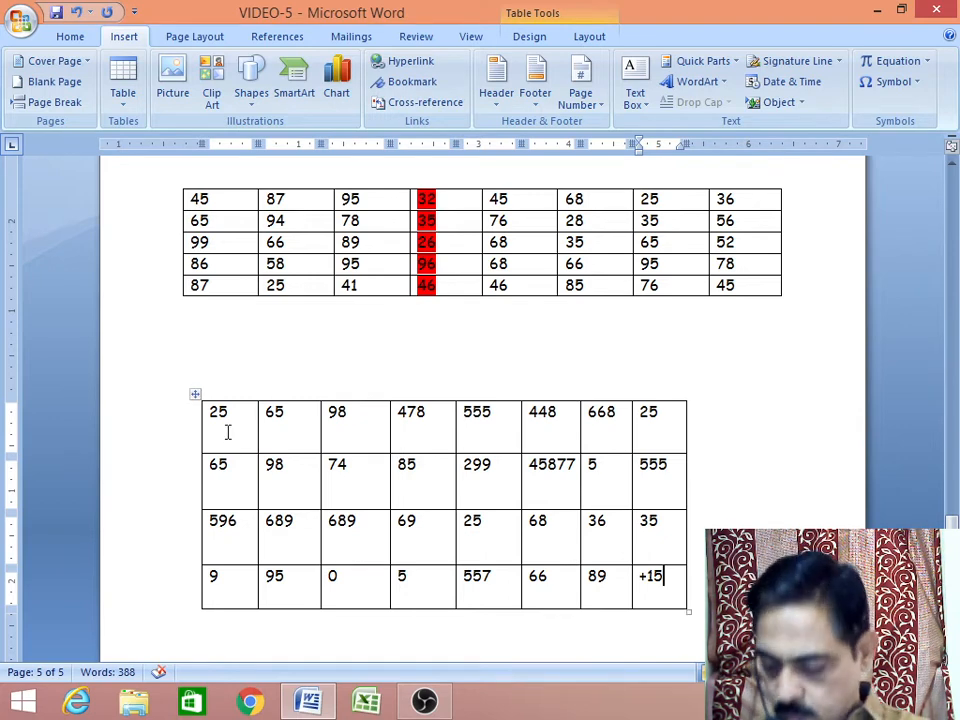
{"action": "key", "text": "Left"}
{"action": "key", "text": "Left"}
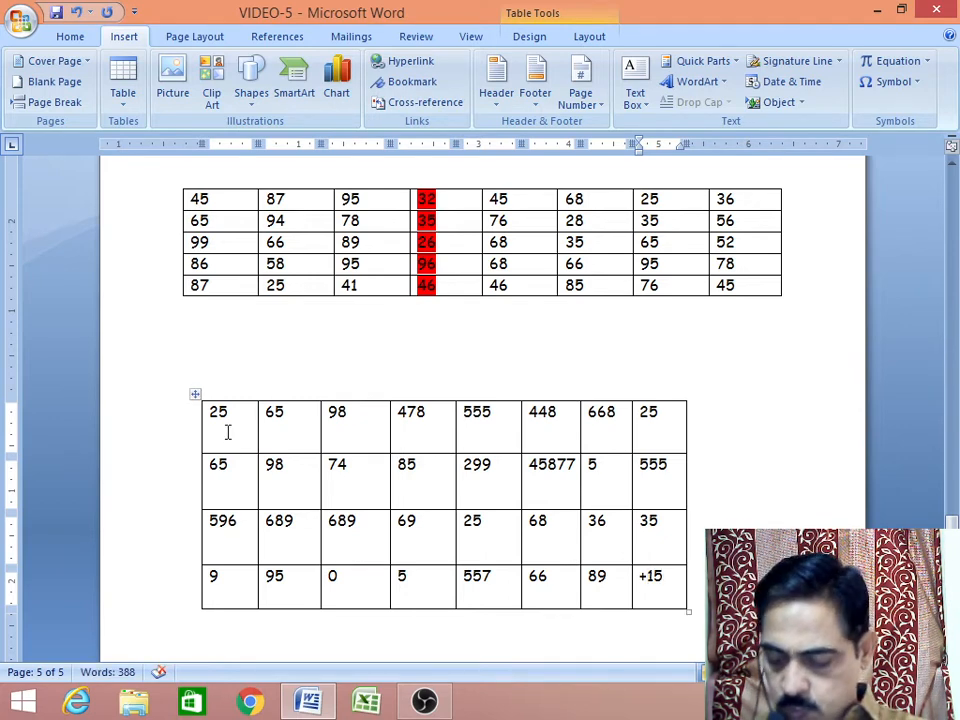
{"action": "key", "text": "BackSpace"}
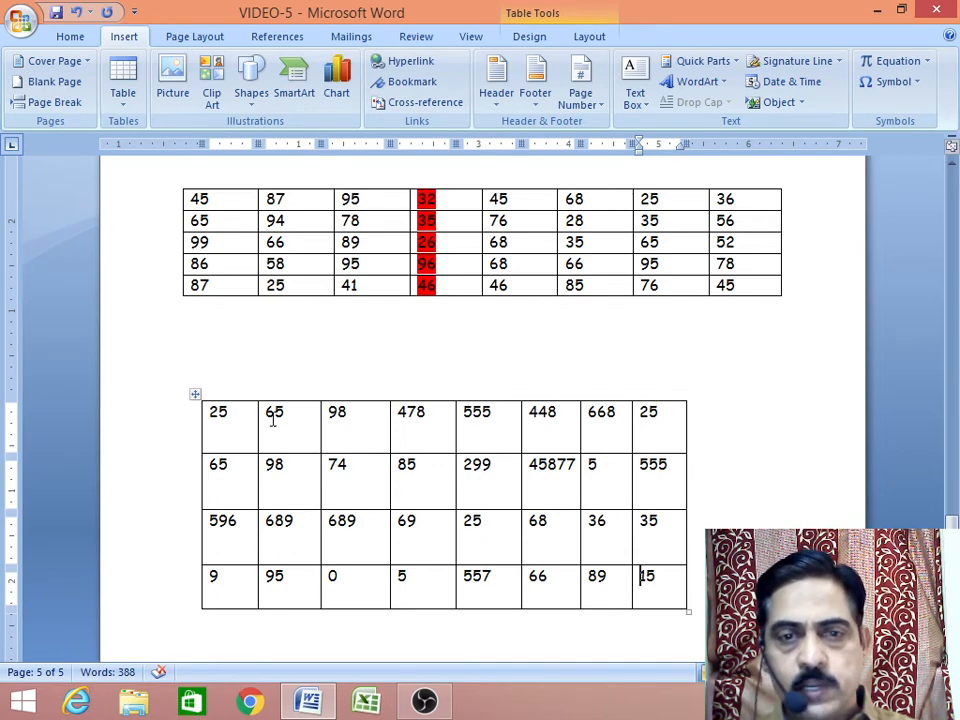
- Review both finished tables and the document's Draw Table and Insert Table instructions on the preceding pages
{"action": "scroll", "coordinate": [272, 420], "scroll_direction": "up", "scroll_amount": 3}
{"action": "scroll", "coordinate": [272, 420], "scroll_direction": "up", "scroll_amount": 20}
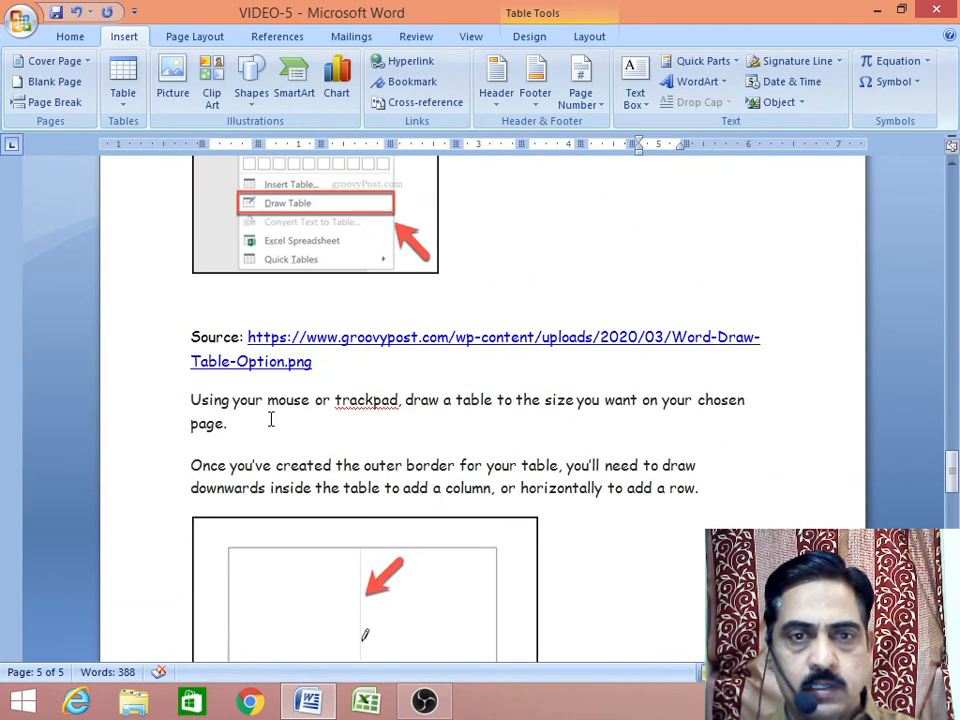
{"action": "scroll", "coordinate": [302, 468], "scroll_direction": "down", "scroll_amount": 10}
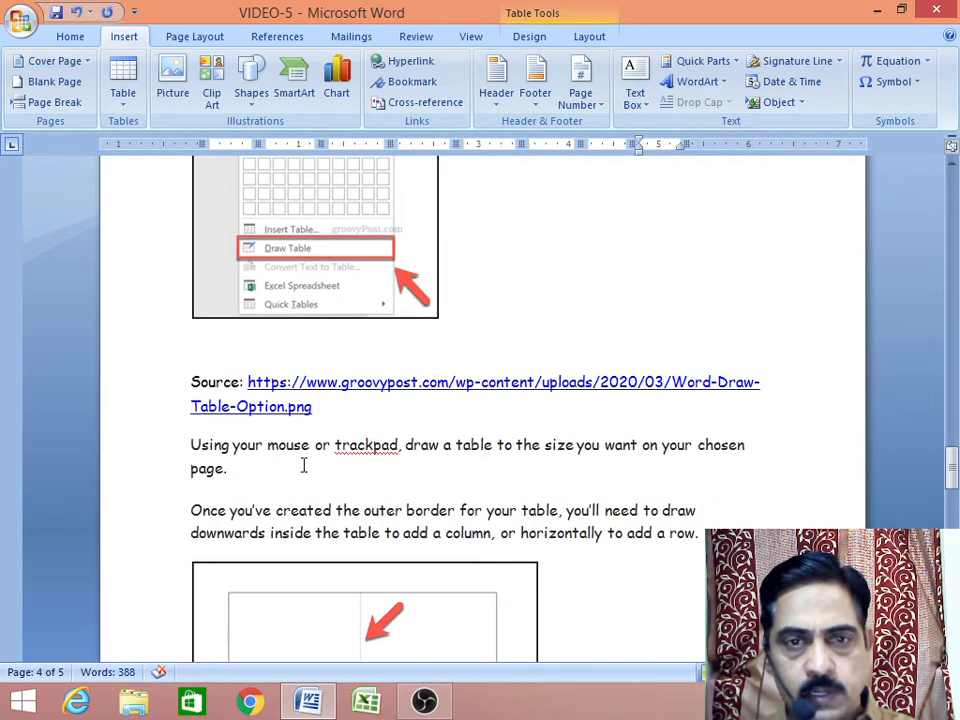
{"action": "scroll", "coordinate": [302, 468], "scroll_direction": "down", "scroll_amount": 7}
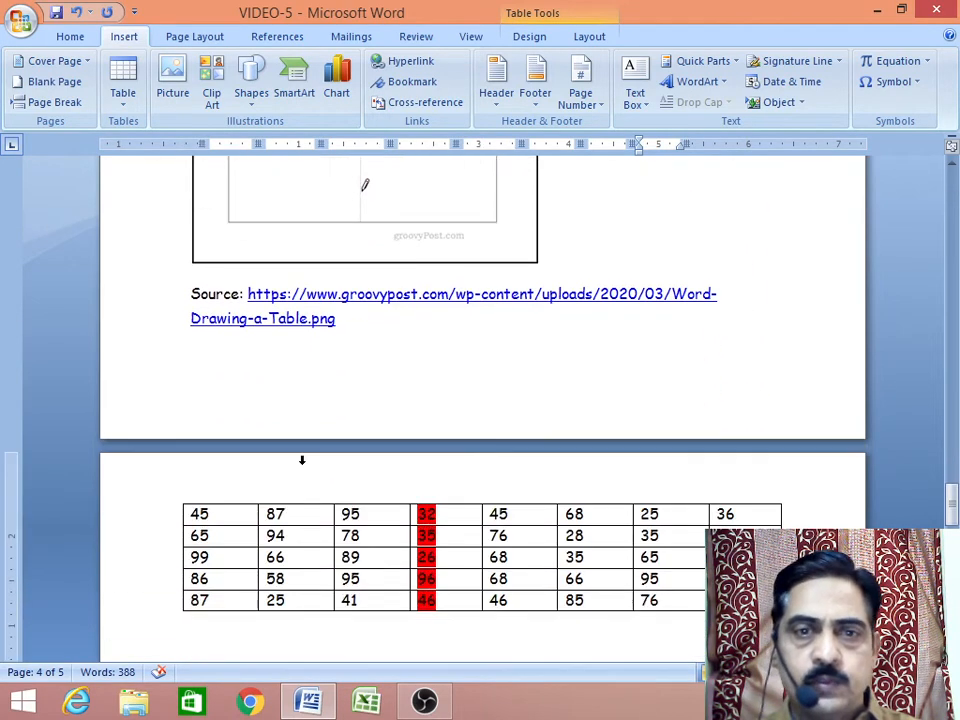
{"action": "scroll", "coordinate": [302, 468], "scroll_direction": "down", "scroll_amount": 8}
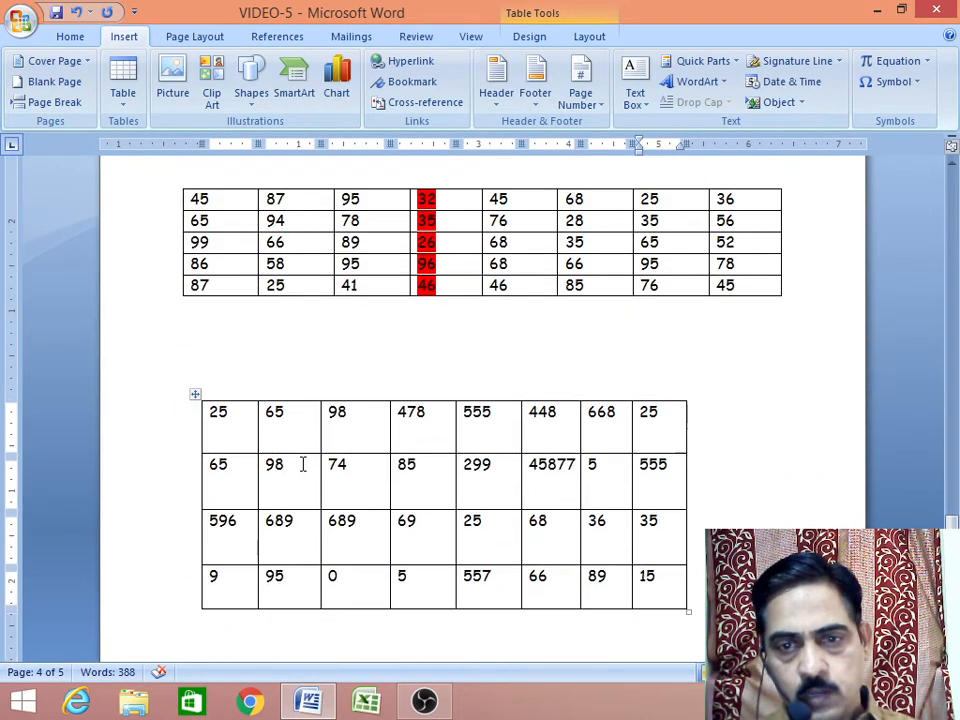
{"action": "scroll", "coordinate": [302, 466], "scroll_direction": "up", "scroll_amount": 12}
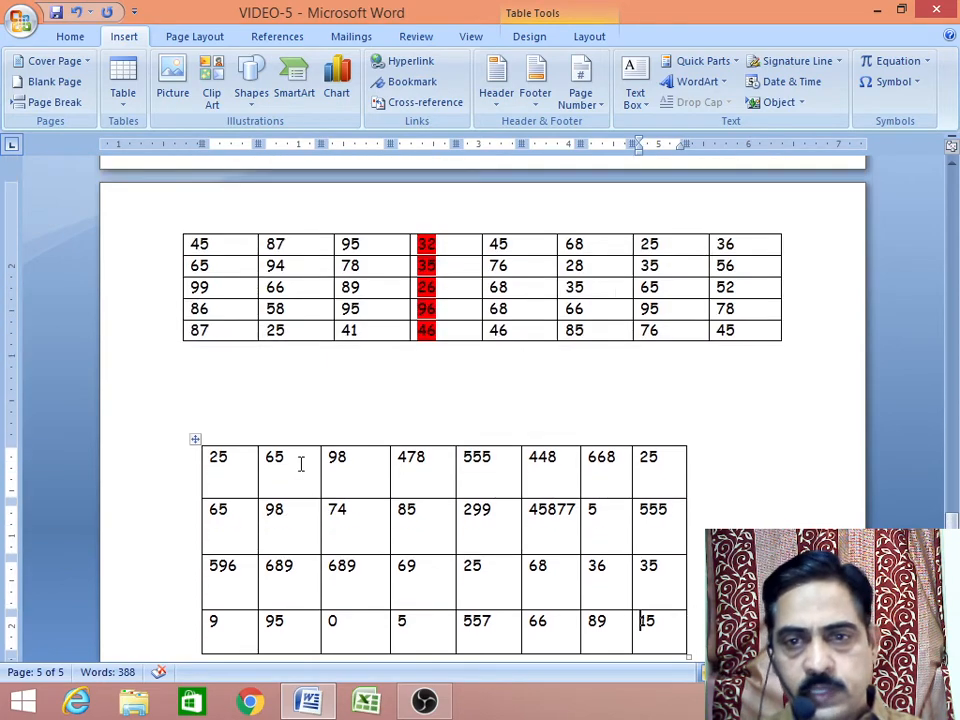
{"action": "scroll", "coordinate": [300, 463], "scroll_direction": "up", "scroll_amount": 20}
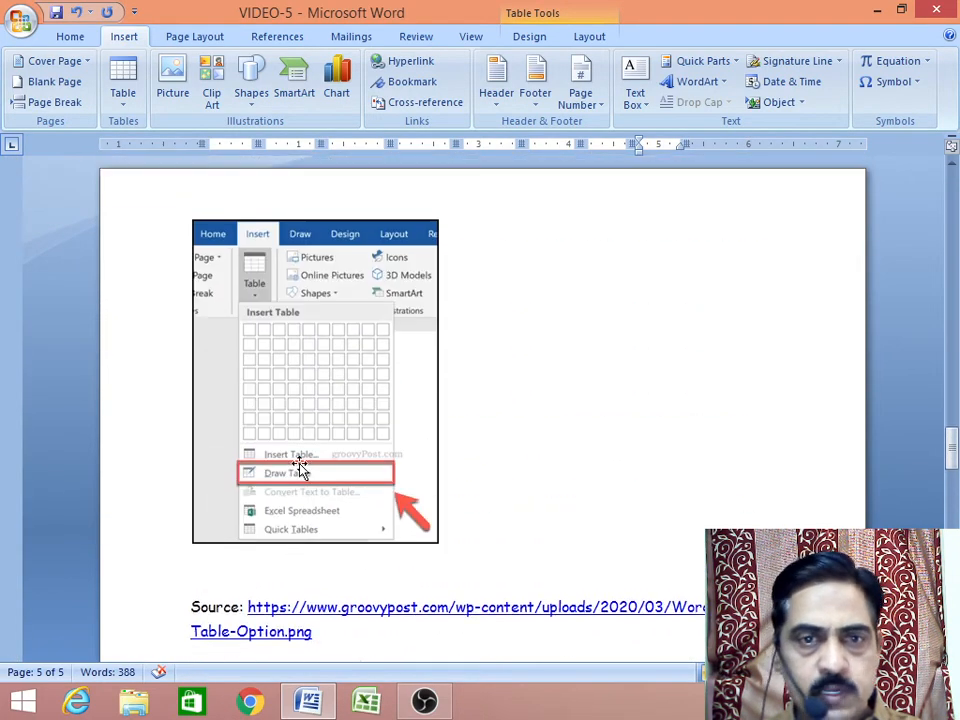
{"action": "scroll", "coordinate": [300, 463], "scroll_direction": "up", "scroll_amount": 8}
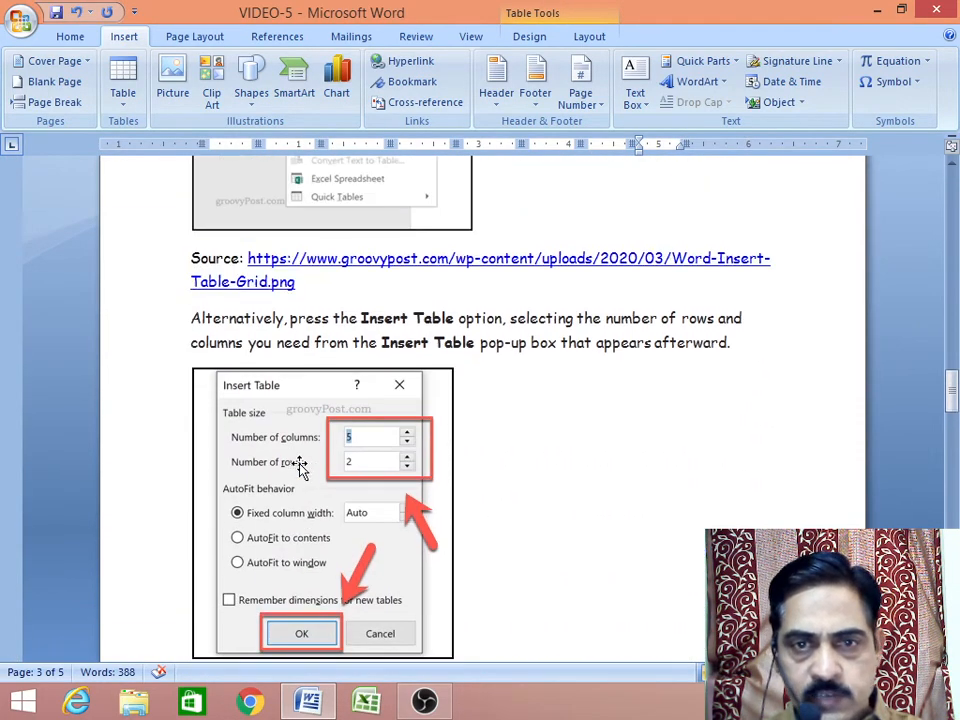
{"action": "scroll", "coordinate": [300, 466], "scroll_direction": "up", "scroll_amount": 20}
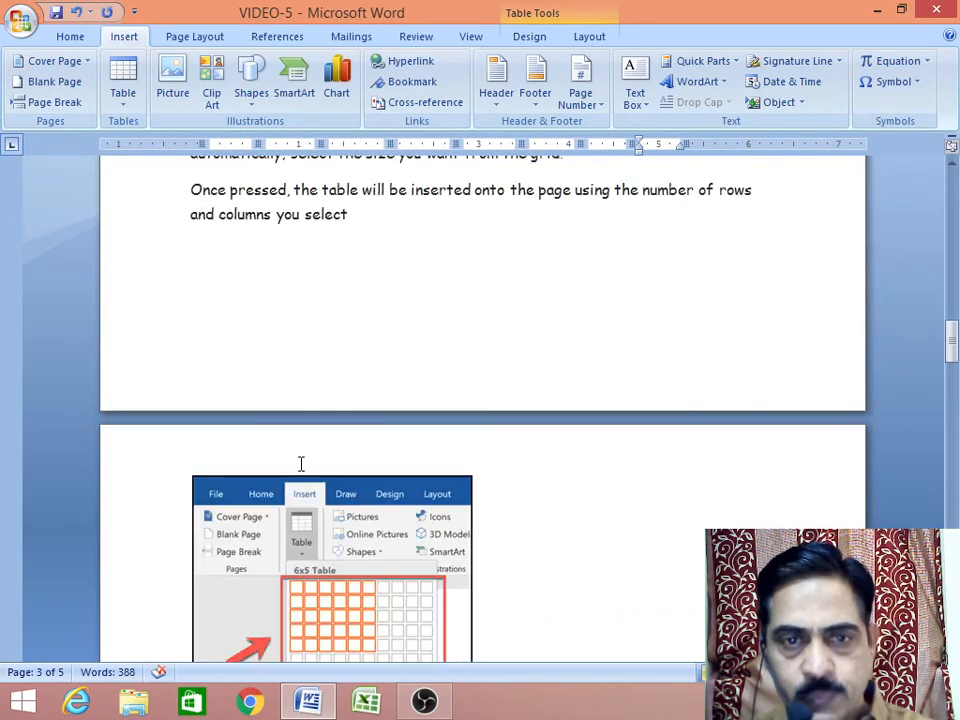
- Read the Working with Tables introduction and the instructions for inserting a table by grid or the Insert Table dialog
{"action": "scroll", "coordinate": [300, 463], "scroll_direction": "up", "scroll_amount": 7}
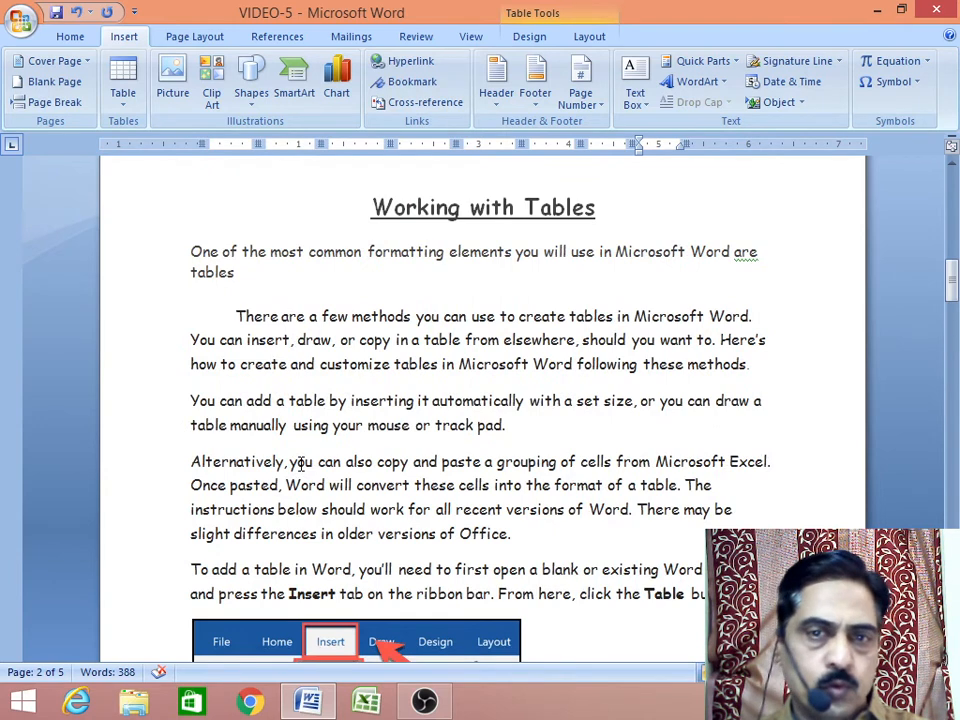
{"action": "scroll", "coordinate": [300, 463], "scroll_direction": "down", "scroll_amount": 6}
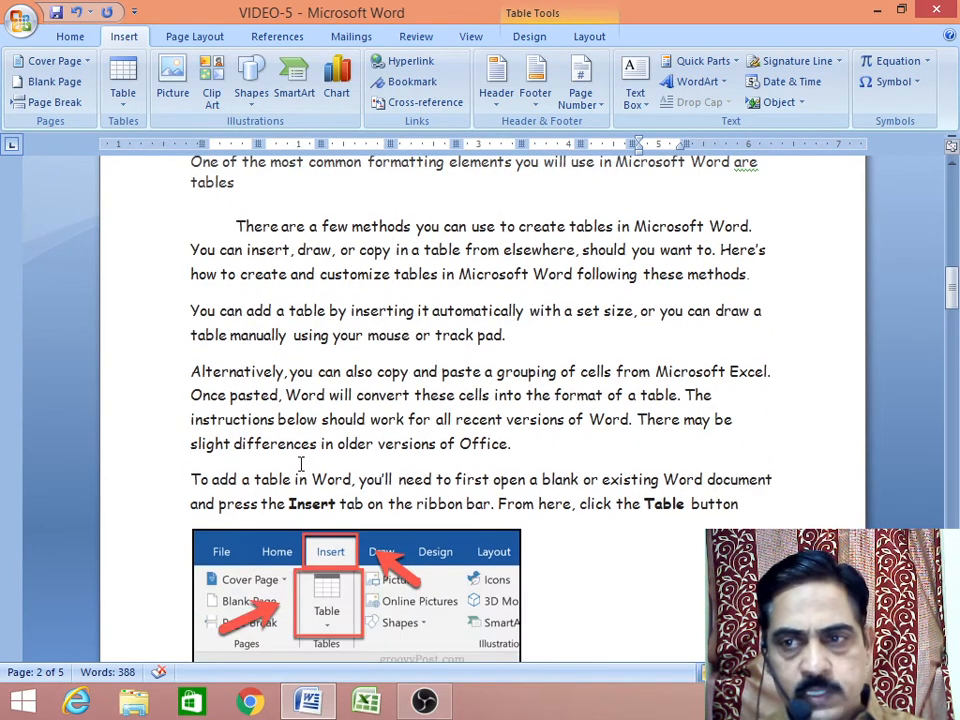
{"action": "scroll", "coordinate": [300, 466], "scroll_direction": "down", "scroll_amount": 3}
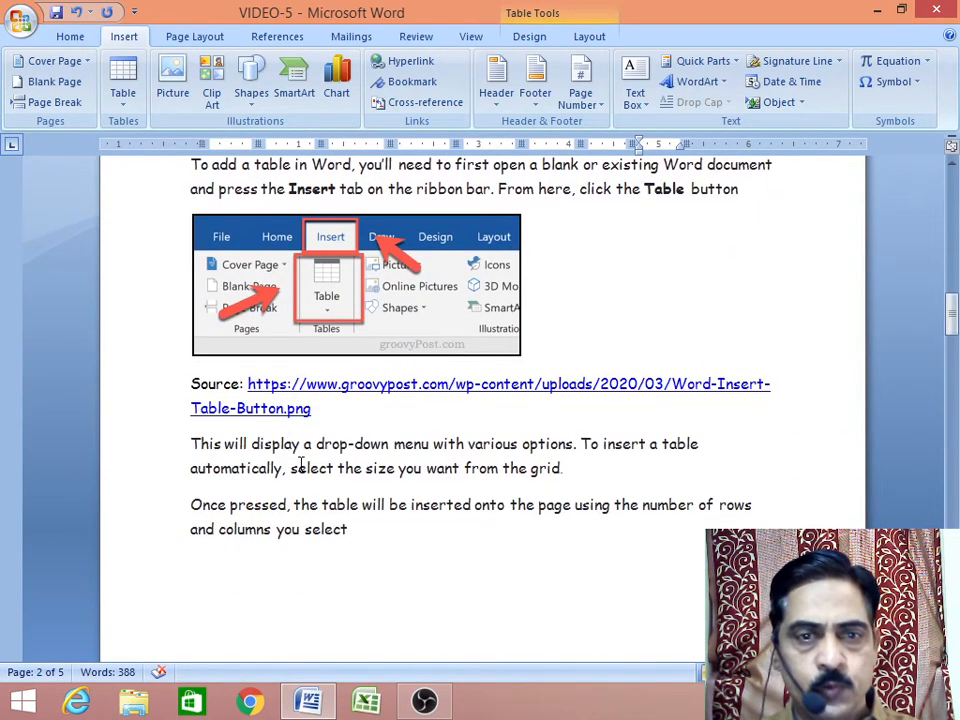
{"action": "scroll", "coordinate": [300, 463], "scroll_direction": "down", "scroll_amount": 1}
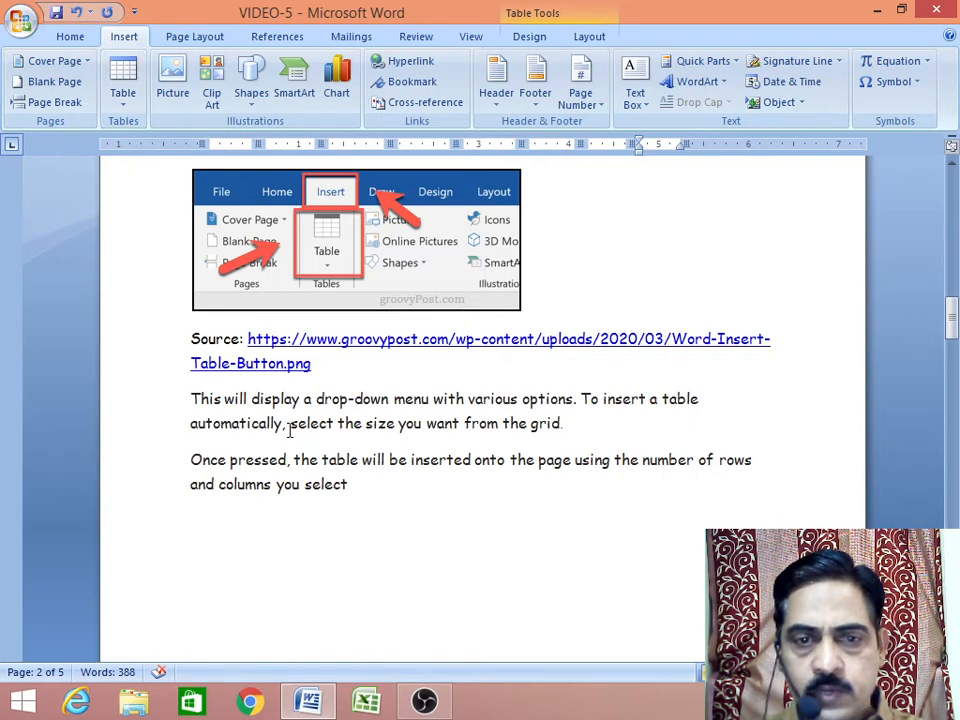
{"action": "scroll", "coordinate": [290, 433], "scroll_direction": "down", "scroll_amount": 1}
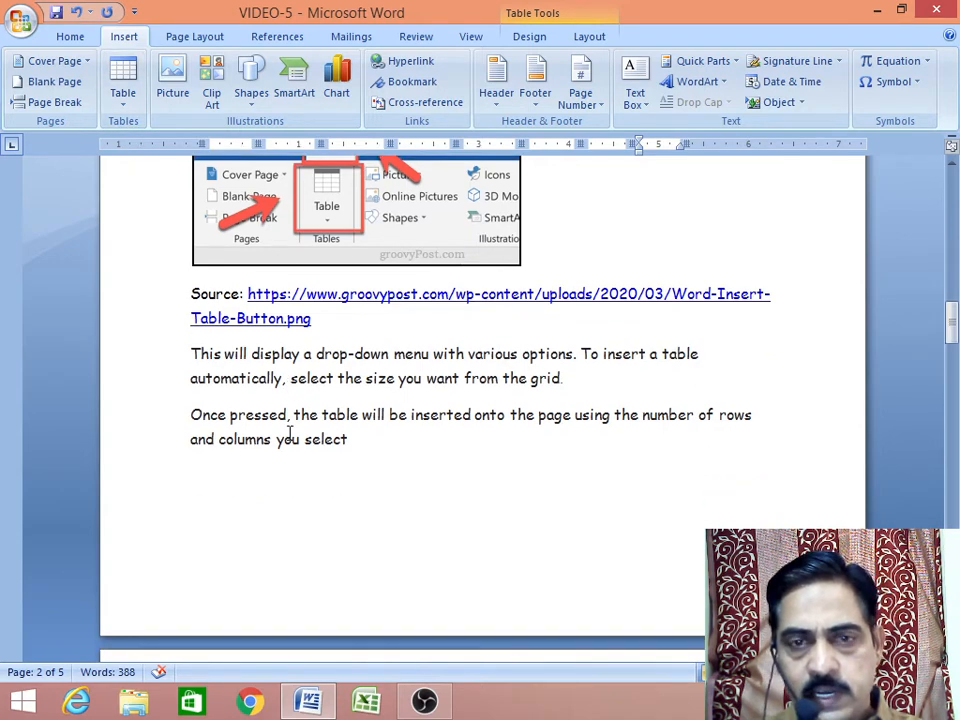
{"action": "scroll", "coordinate": [290, 433], "scroll_direction": "down", "scroll_amount": 8}
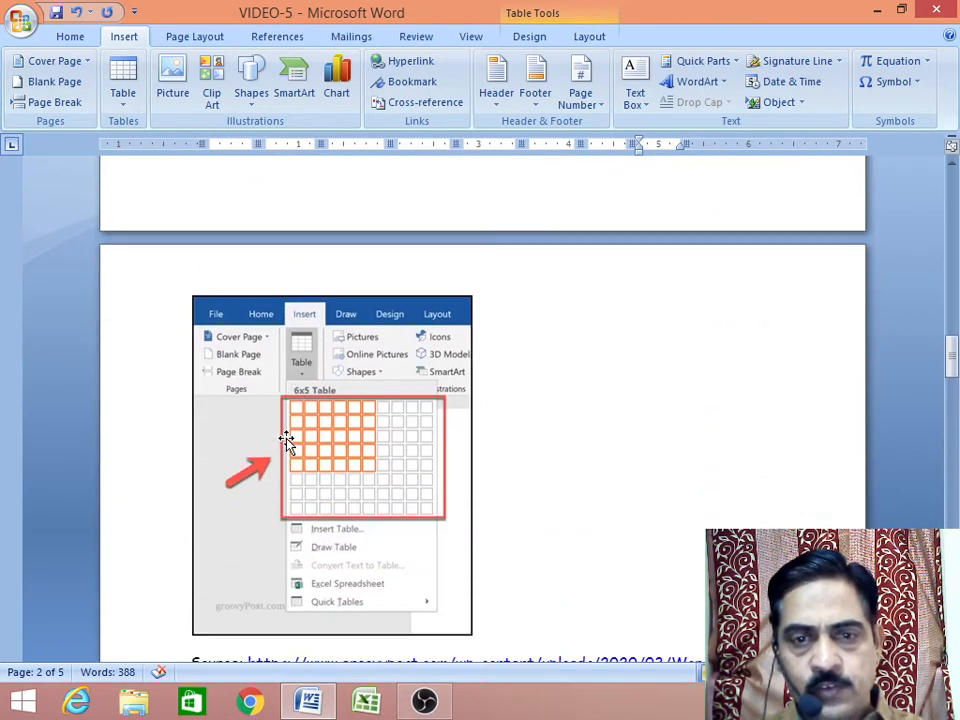
{"action": "scroll", "coordinate": [287, 440], "scroll_direction": "down", "scroll_amount": 7}
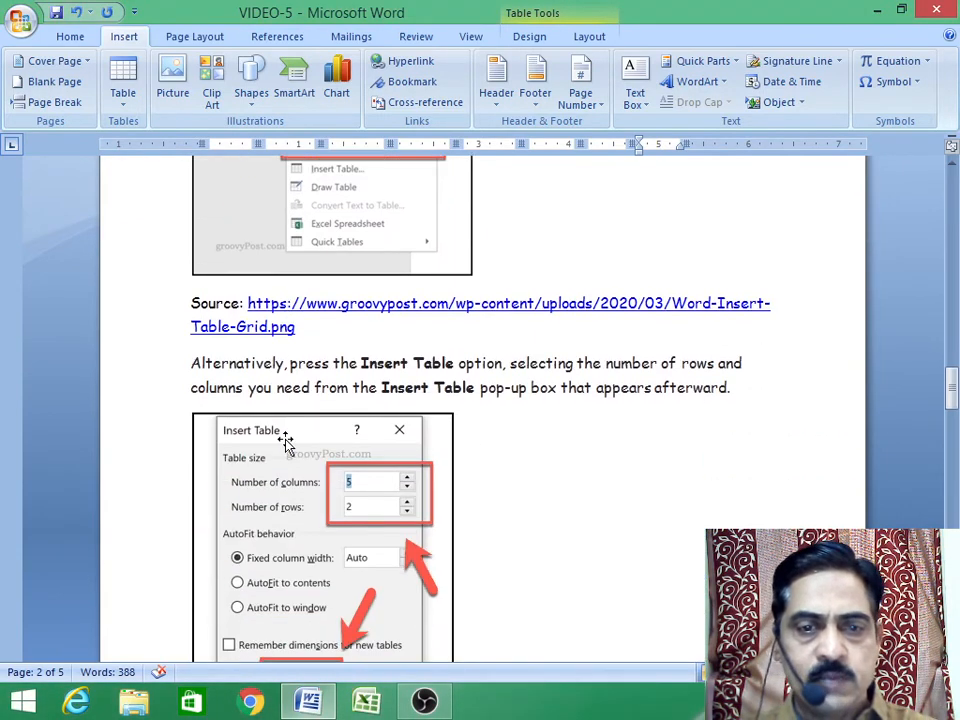
{"action": "scroll", "coordinate": [287, 441], "scroll_direction": "down", "scroll_amount": 2}
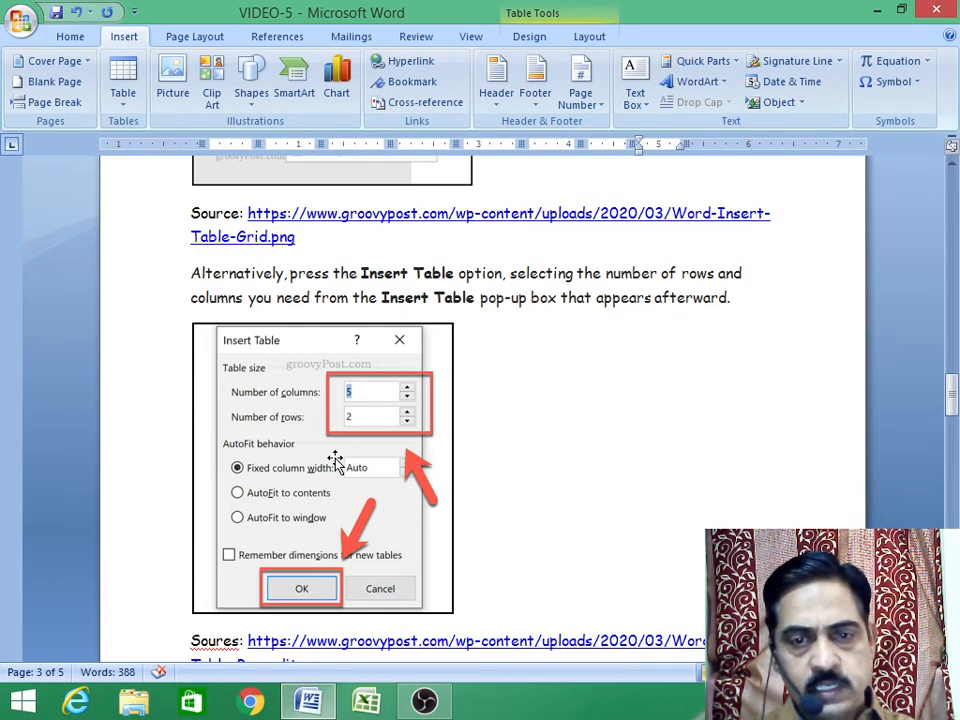
- Read the Draw Table instructions on drawing the outer border and adding columns and rows, including their illustrations
{"action": "scroll", "coordinate": [326, 497], "scroll_direction": "down", "scroll_amount": 3}
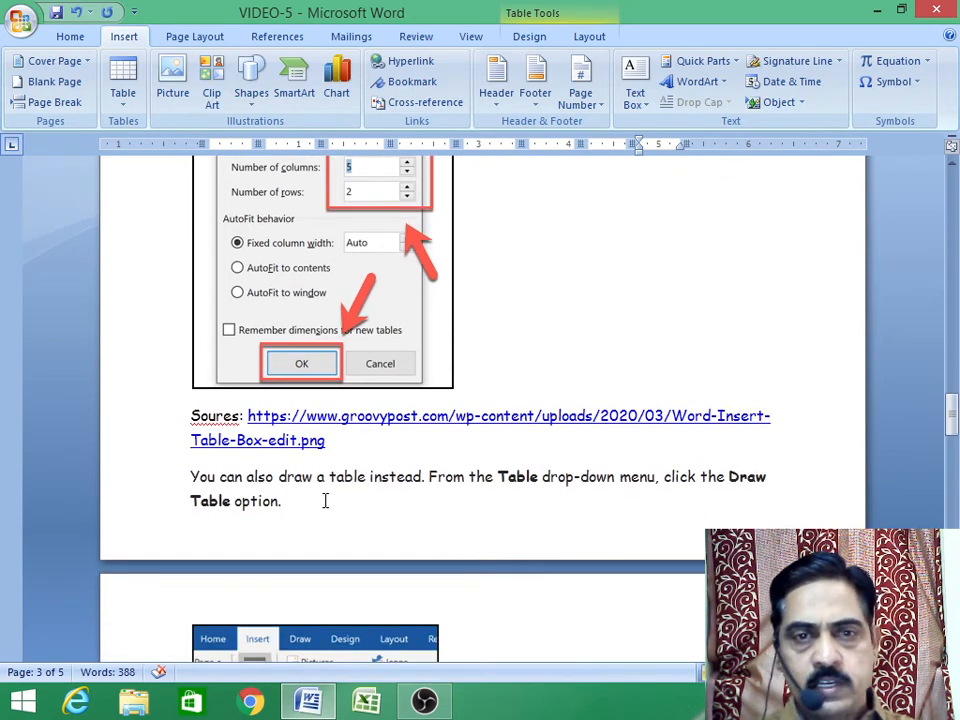
{"action": "scroll", "coordinate": [325, 500], "scroll_direction": "down", "scroll_amount": 4}
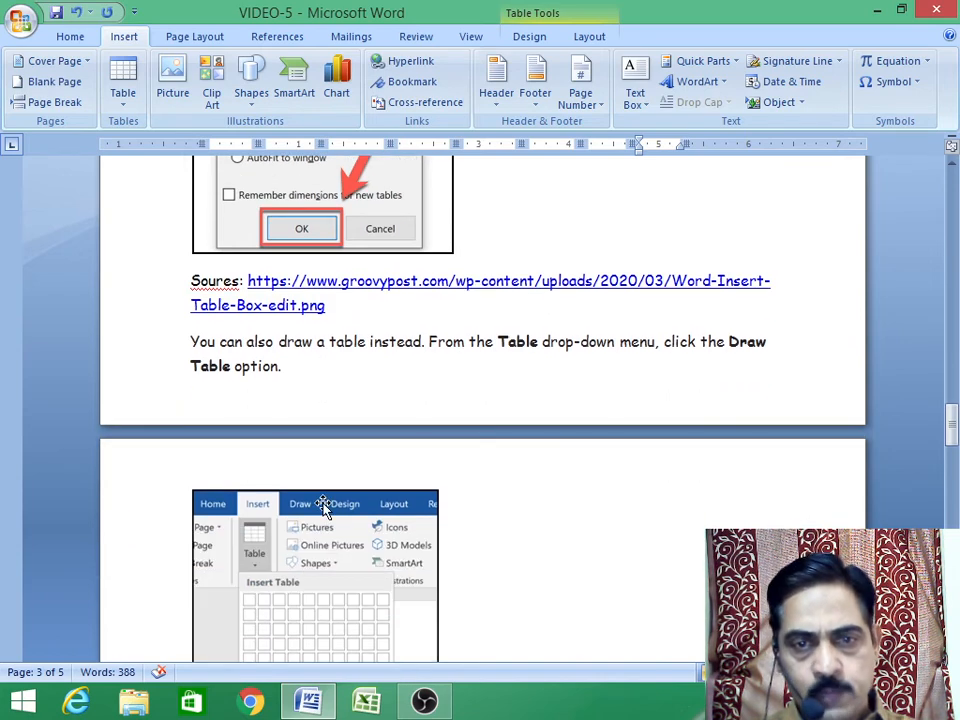
{"action": "scroll", "coordinate": [324, 508], "scroll_direction": "down", "scroll_amount": 2}
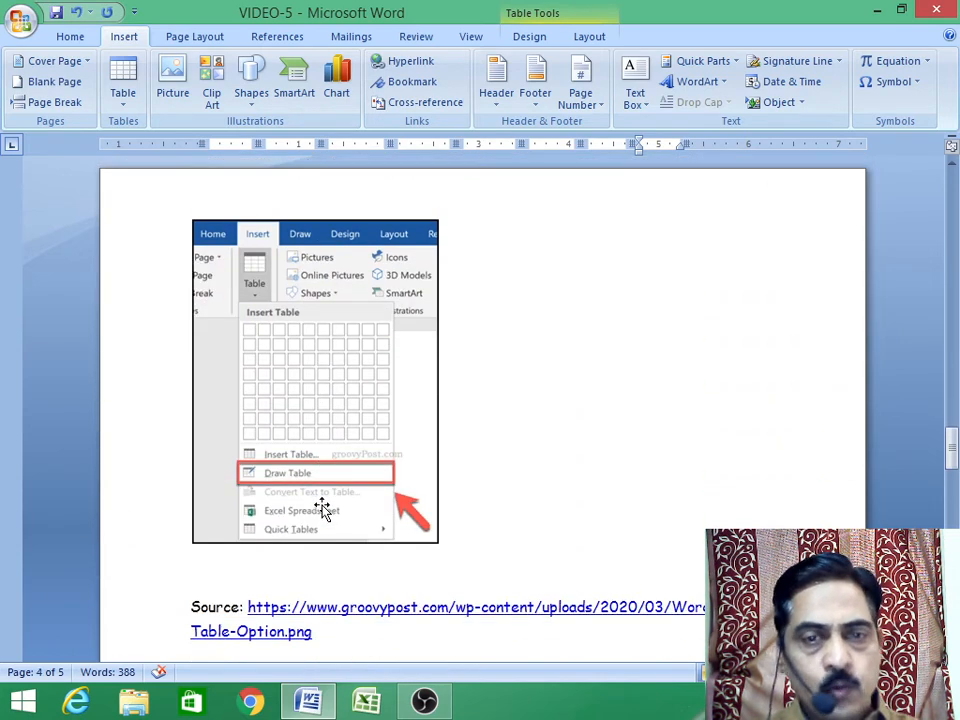
{"action": "scroll", "coordinate": [324, 510], "scroll_direction": "down", "scroll_amount": 2}
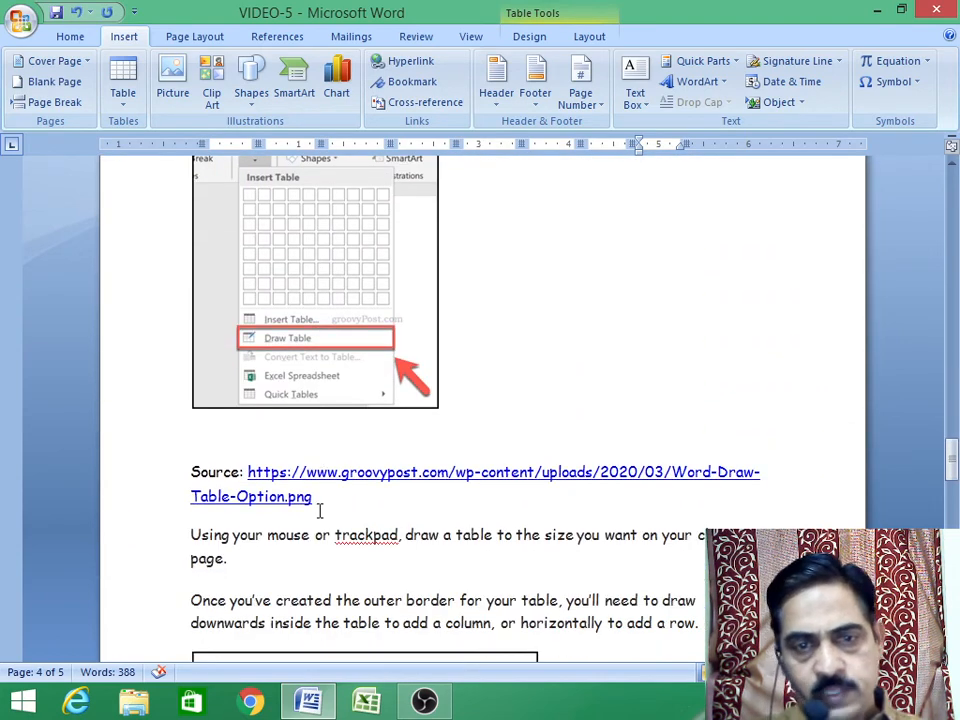
{"action": "scroll", "coordinate": [319, 511], "scroll_direction": "down", "scroll_amount": 10}
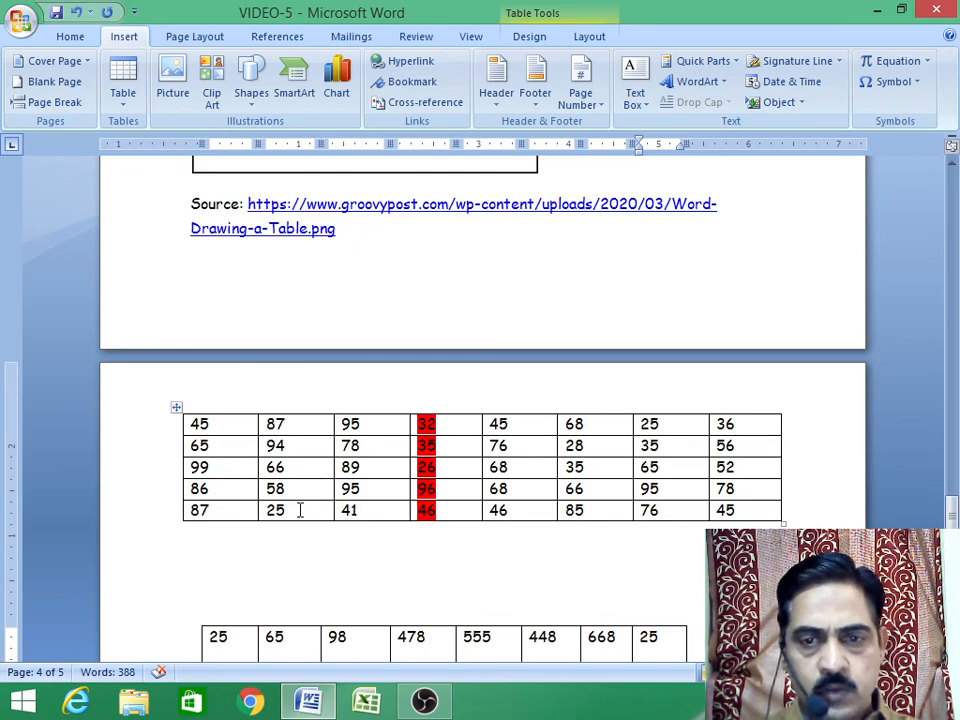
{"action": "scroll", "coordinate": [300, 510], "scroll_direction": "down", "scroll_amount": 2}
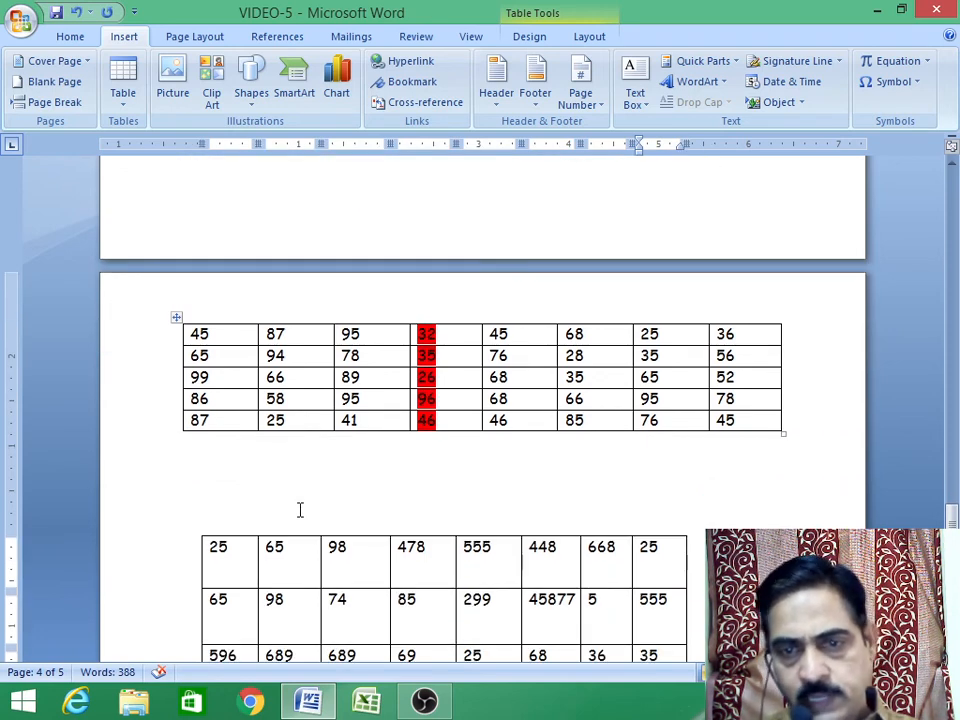
{"action": "scroll", "coordinate": [300, 508], "scroll_direction": "up", "scroll_amount": 5}
{"action": "scroll", "coordinate": [300, 507], "scroll_direction": "up", "scroll_amount": 5}
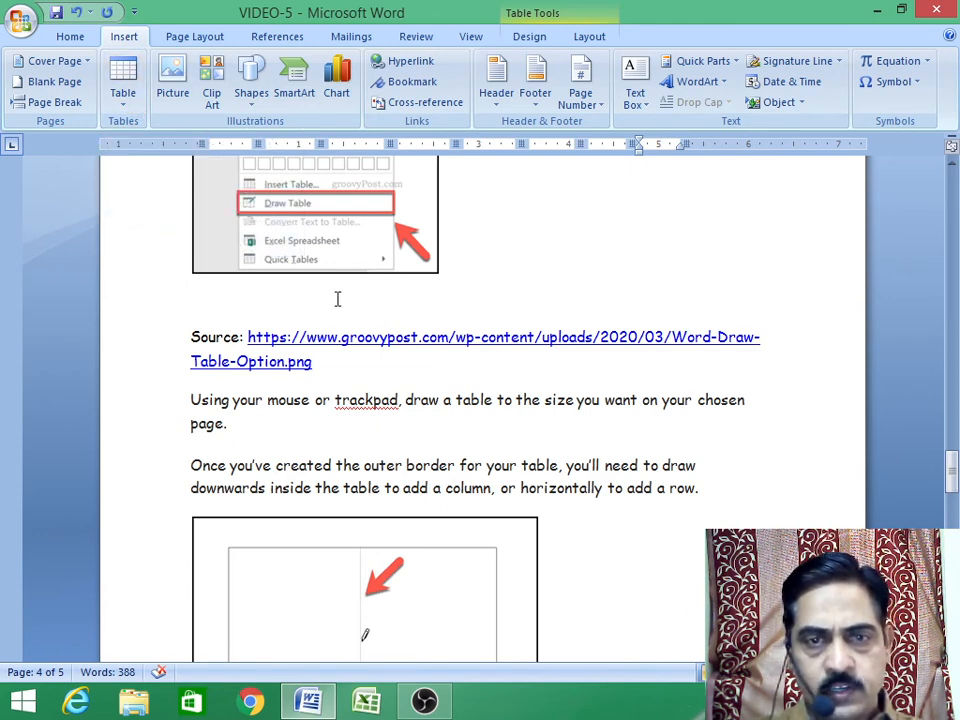
{"action": "scroll", "coordinate": [360, 407], "scroll_direction": "down", "scroll_amount": 5}
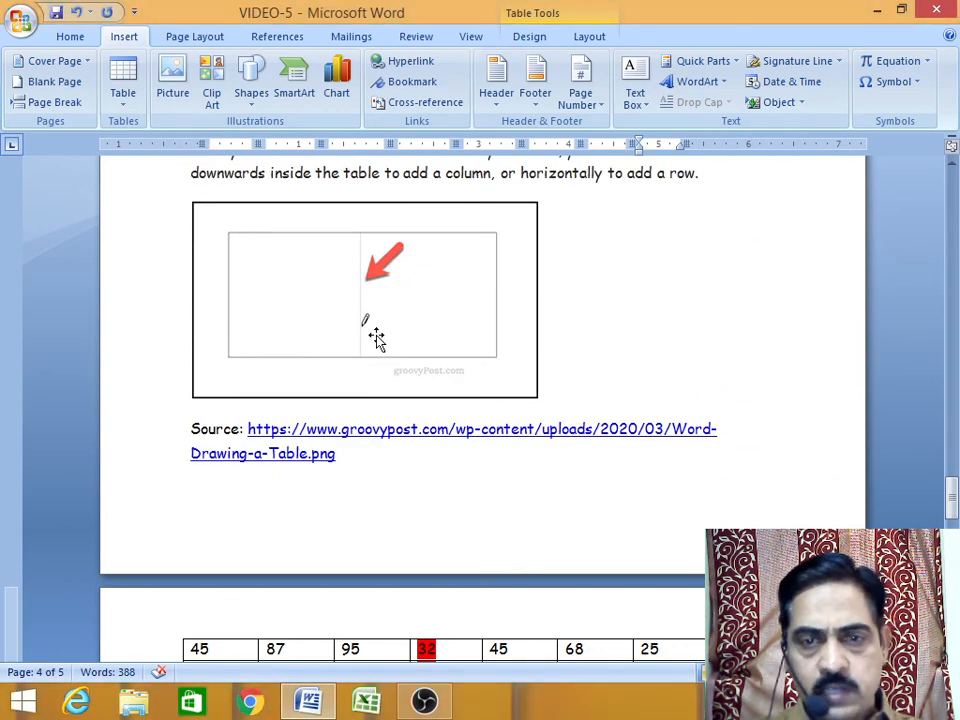
- Review the inserted table and the drawn table on the document's last page
{"action": "scroll", "coordinate": [331, 505], "scroll_direction": "down", "scroll_amount": 4}
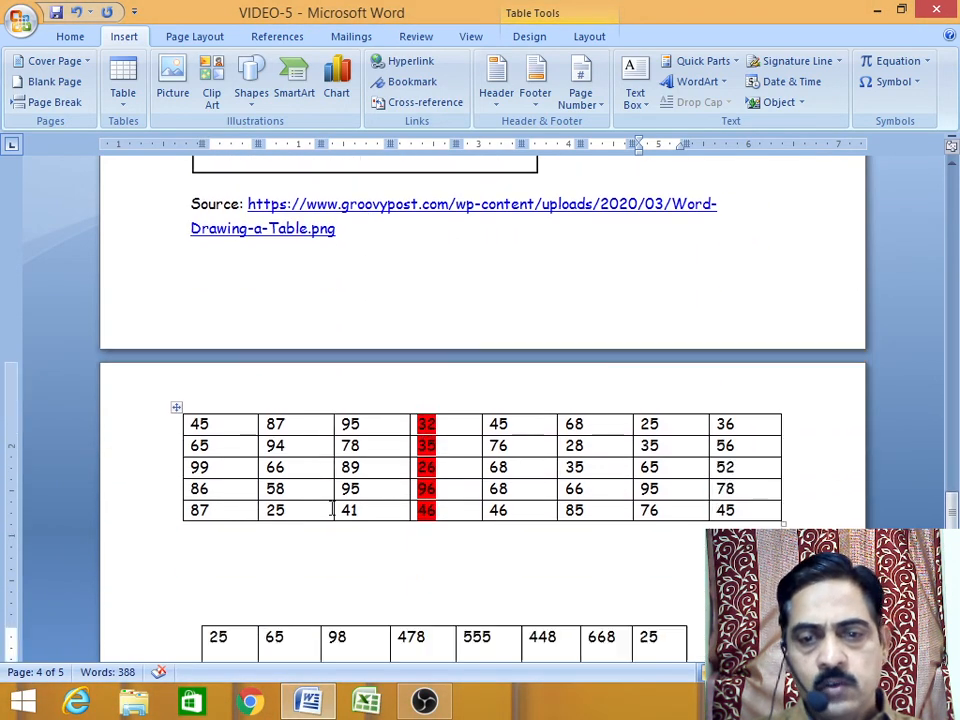
{"action": "scroll", "coordinate": [331, 509], "scroll_direction": "down", "scroll_amount": 3}
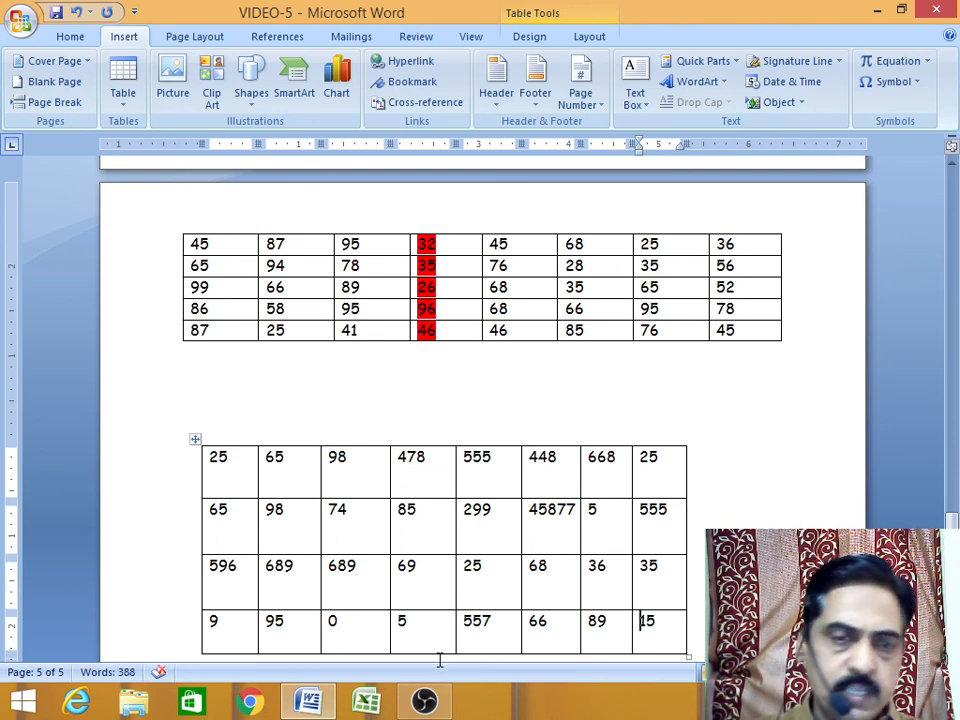
{"action": "scroll", "coordinate": [450, 643], "scroll_direction": "down", "scroll_amount": 1}
{"action": "scroll", "coordinate": [461, 606], "scroll_direction": "down", "scroll_amount": 2}
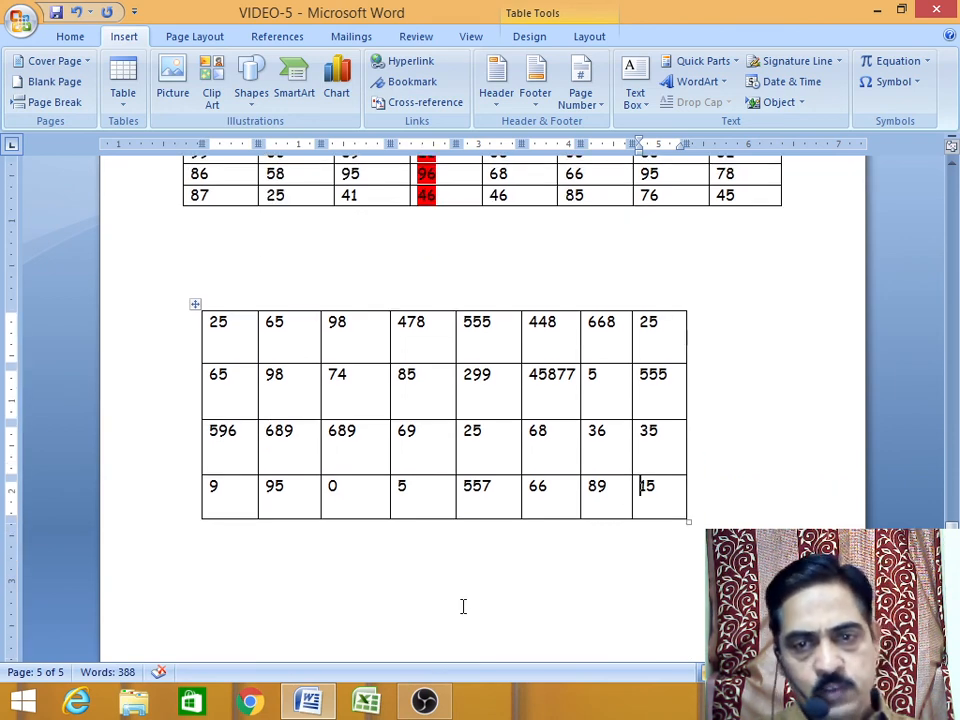
{"action": "scroll", "coordinate": [463, 606], "scroll_direction": "down", "scroll_amount": 2}
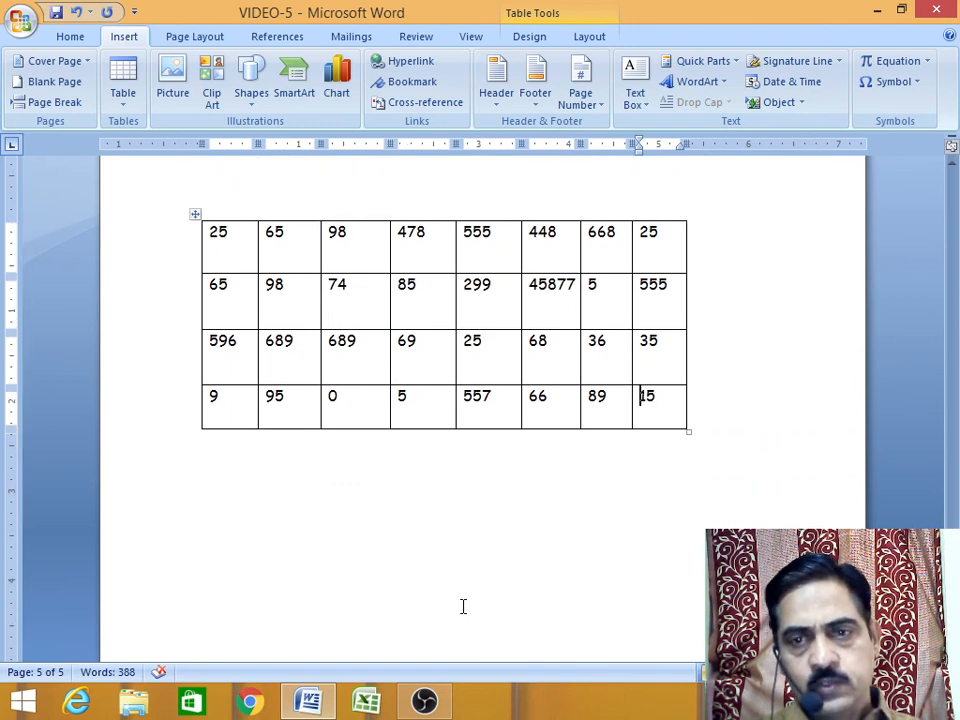